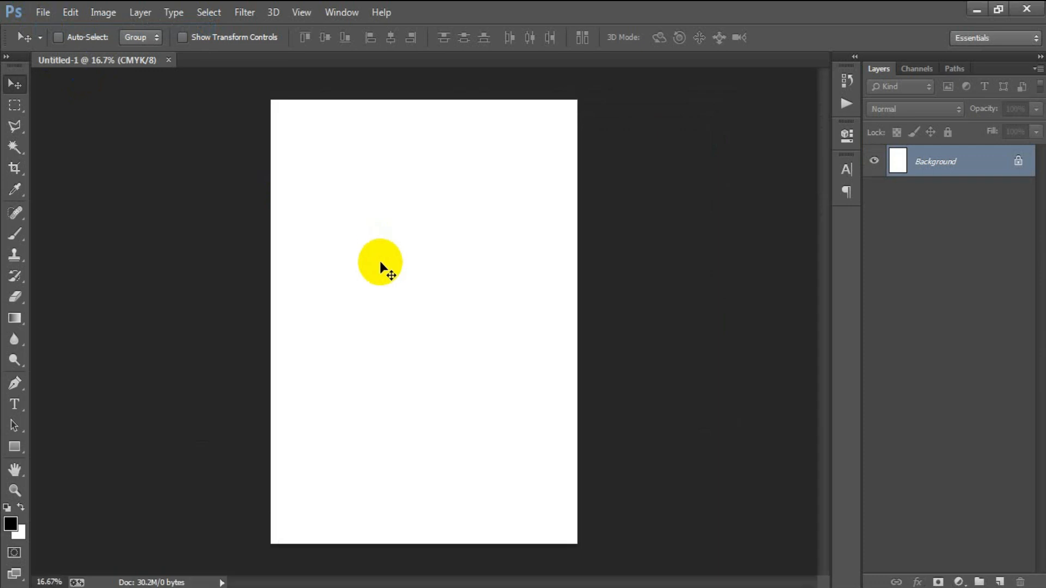
Add a dark grey (#3b3b3b) Solid Color fill layer above the Background
left_click(959, 582)
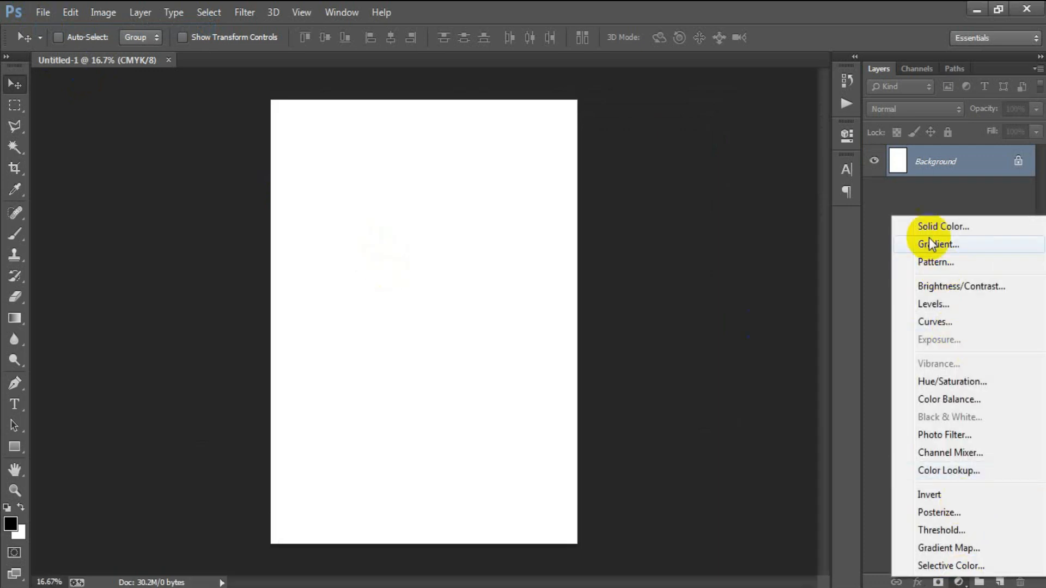
left_click(920, 226)
left_click_drag(596, 298, 536, 307)
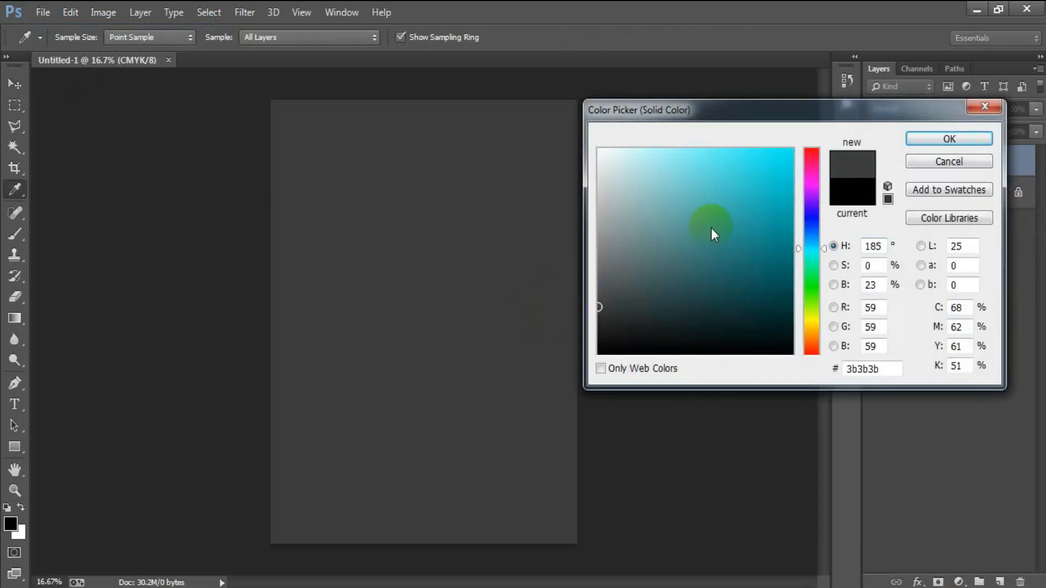
left_click(929, 140)
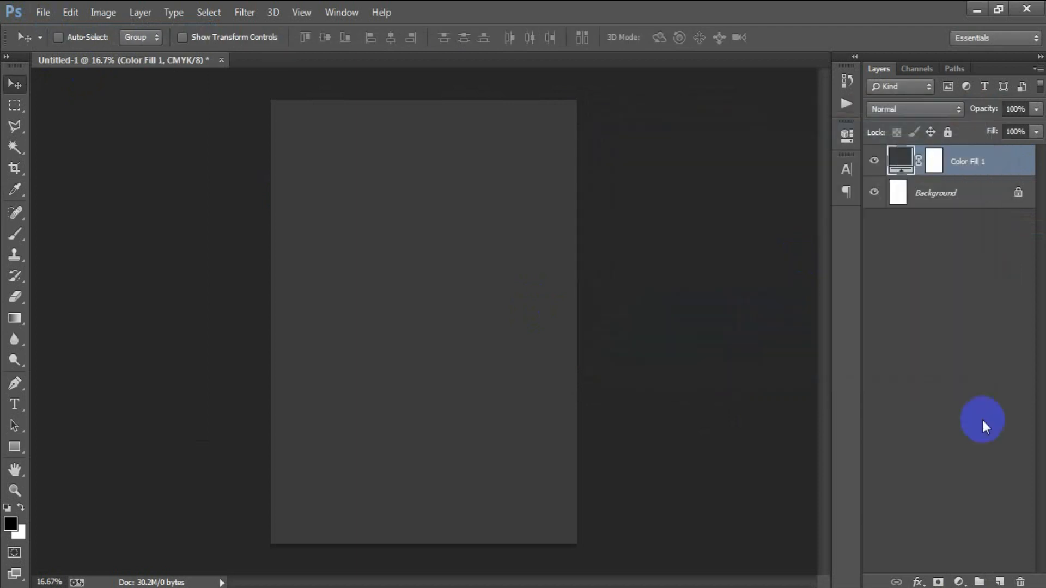
Add the headline text "THERE ARE 21.8 MILLION" on a new layer and position it near the top of the canvas
left_click(1000, 580)
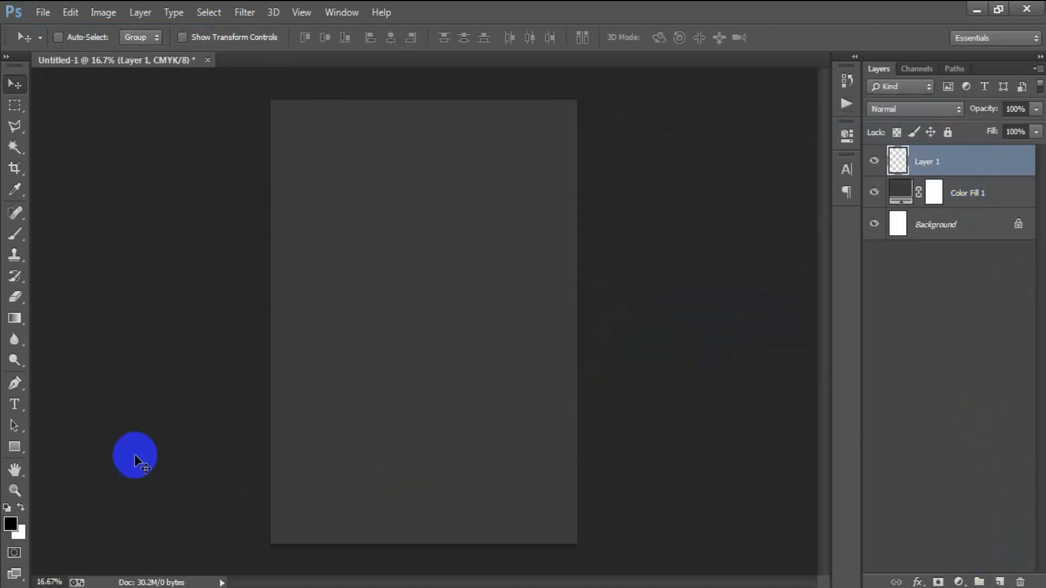
left_click(369, 165)
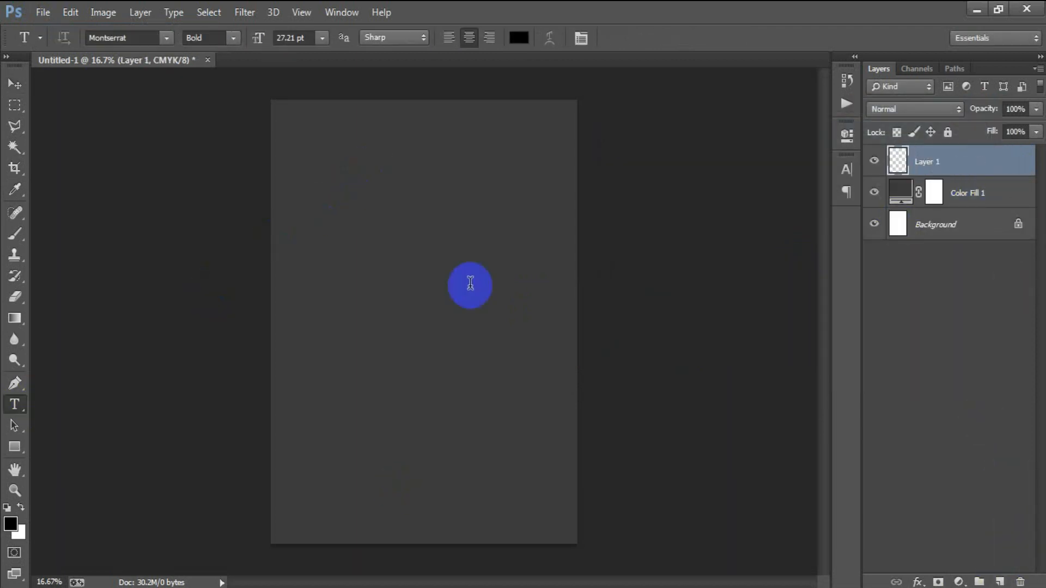
type("THERE ARE 21.8 MILLION")
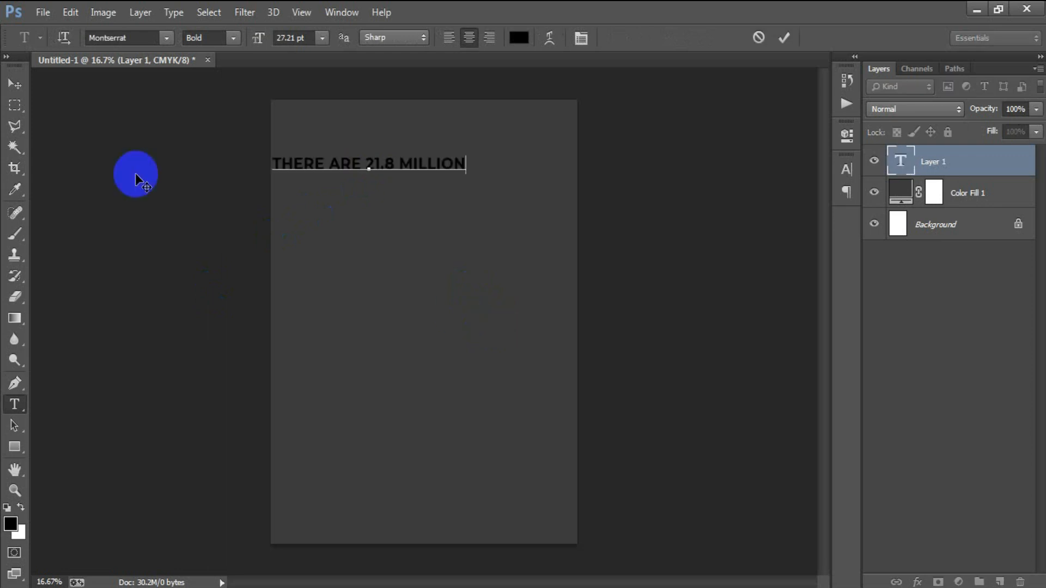
left_click(14, 86)
left_click_drag(319, 173, 364, 156)
left_click(477, 294)
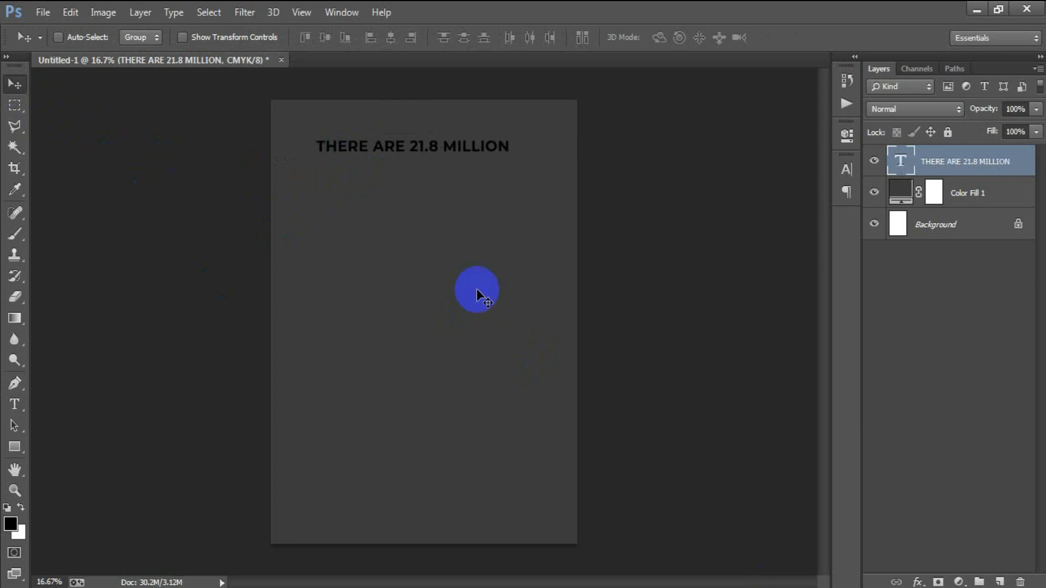
Set the headline text's color to white (#ffffff)
left_click(847, 169)
left_click(789, 266)
left_click(559, 113)
left_click_drag(619, 172, 579, 133)
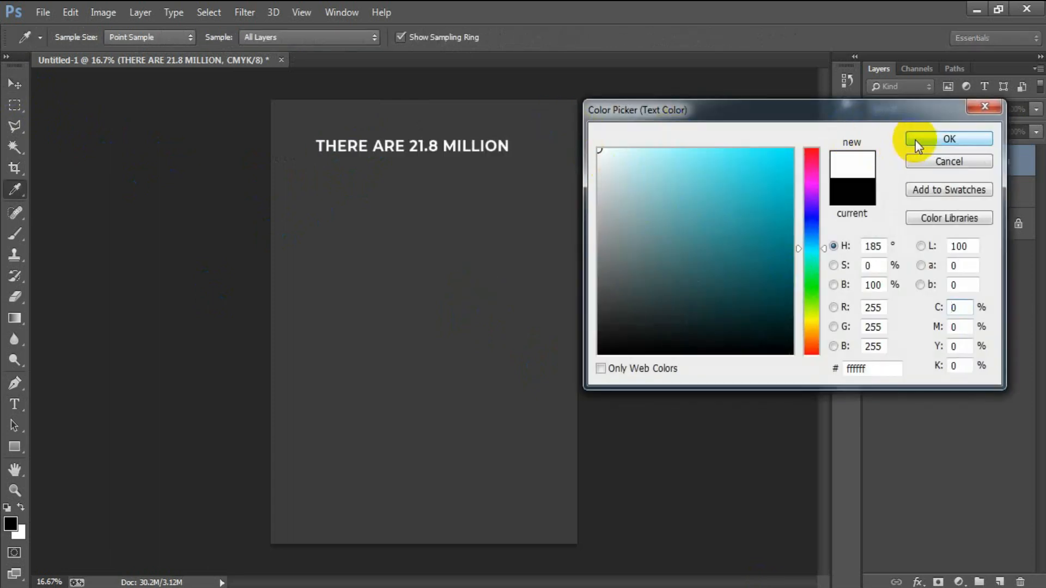
left_click(948, 139)
left_click(597, 188)
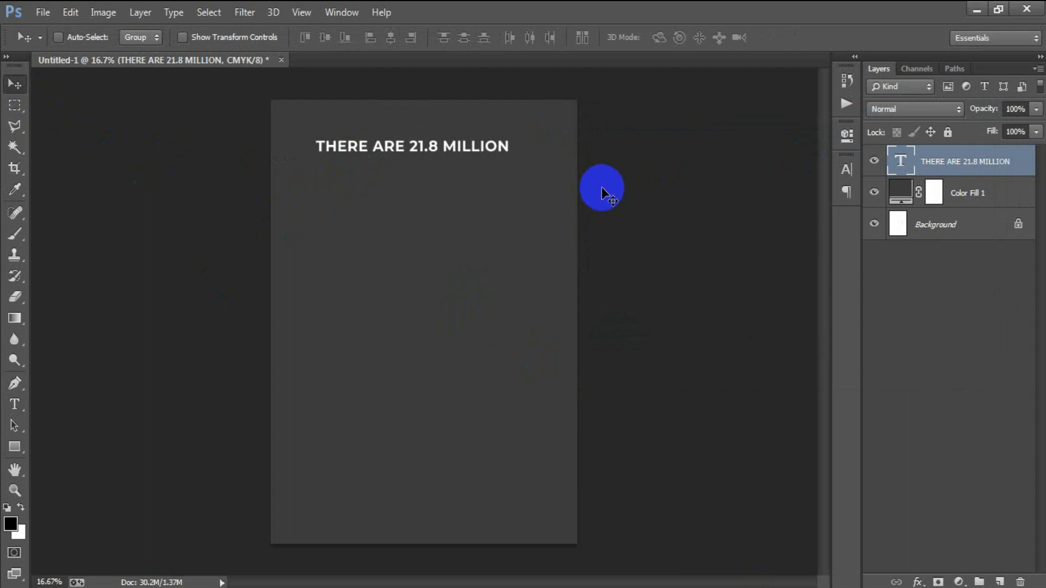
Scale the headline up to nearly the canvas width and center it horizontally against the Background layer
key("ctrl+t")
left_click_drag(514, 159, 550, 181)
left_click(693, 38)
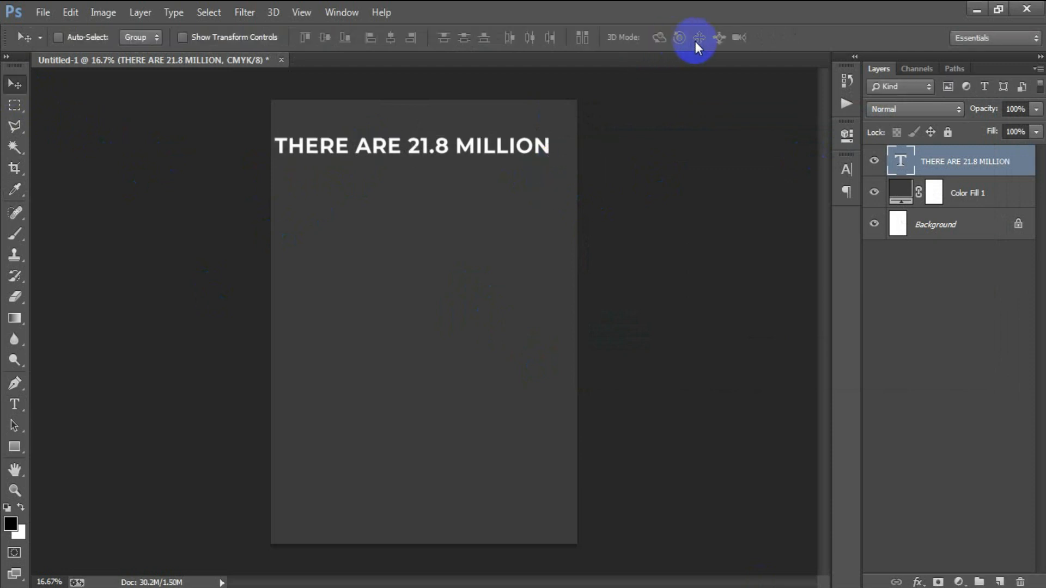
left_click(946, 225, "ctrl")
left_click(396, 36)
left_click(950, 161)
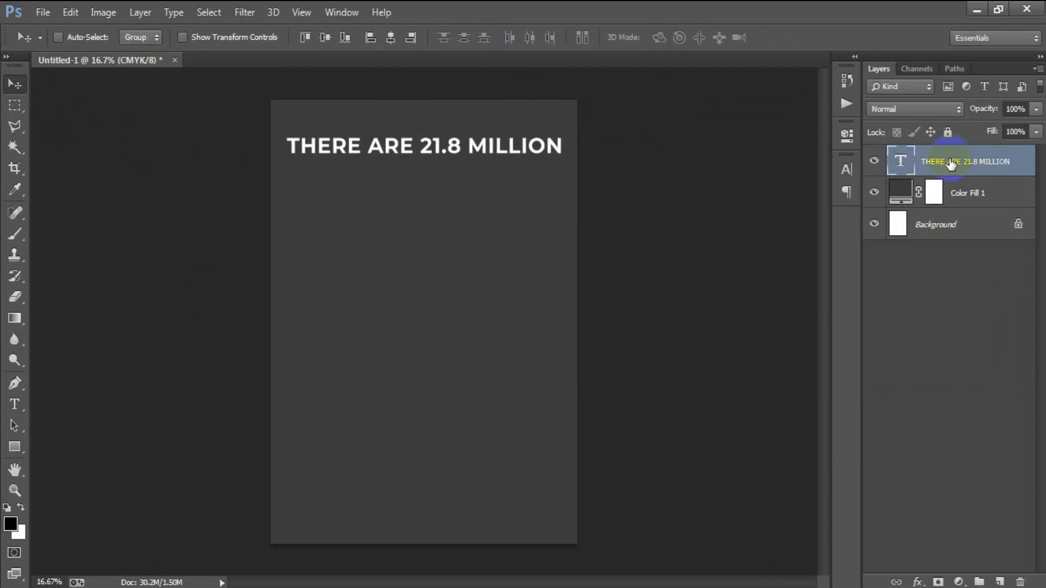
Nudge the headline straight up, closer to the canvas's upper edge
key("shift+Up")
key("shift+Up")
key("shift+Up")
key("shift+Up")
key("shift+Up")
key("shift+Up")
key("shift+Up")
key("shift+Up")
key("shift+Up")
key("shift+Up")
key("shift+Up")
key("shift+Up")
key("shift+Up")
key("shift+Up")
key("shift+Up")
key("shift+Up")
key("shift+Up")
key("shift+Up")
key("shift+Up")
key("shift+Up")
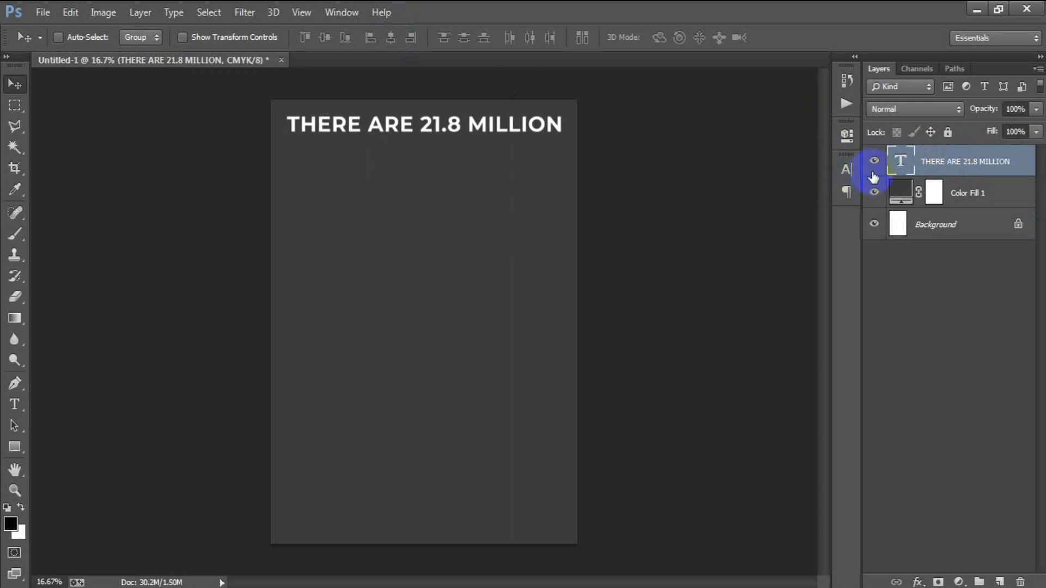
Recolor only the "21.8" in the headline to red (#ff0000)
left_click(843, 170)
key("t")
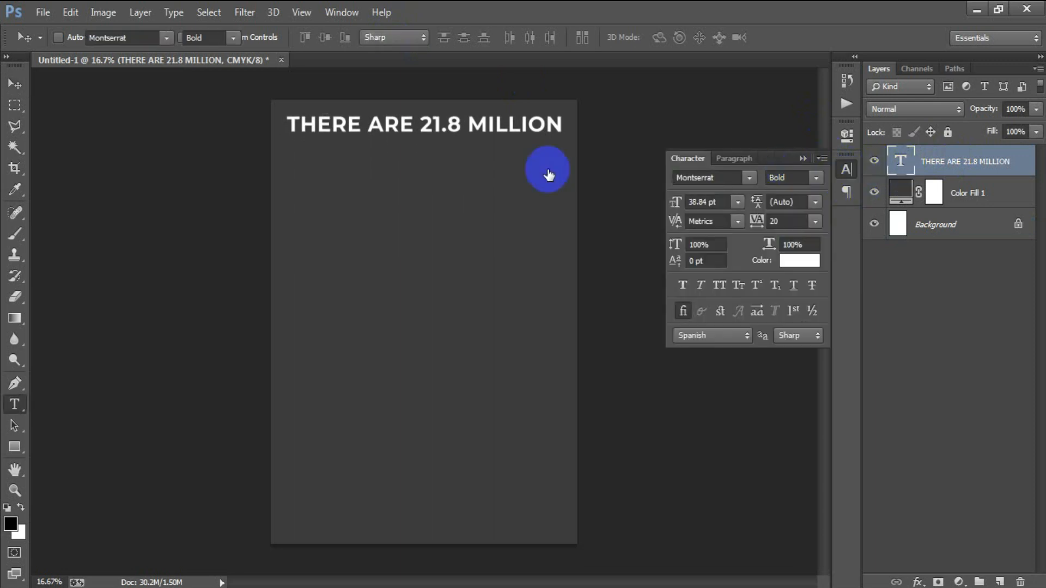
left_click(457, 127)
left_click_drag(458, 127, 420, 129)
left_click(800, 260)
left_click_drag(778, 201, 809, 145)
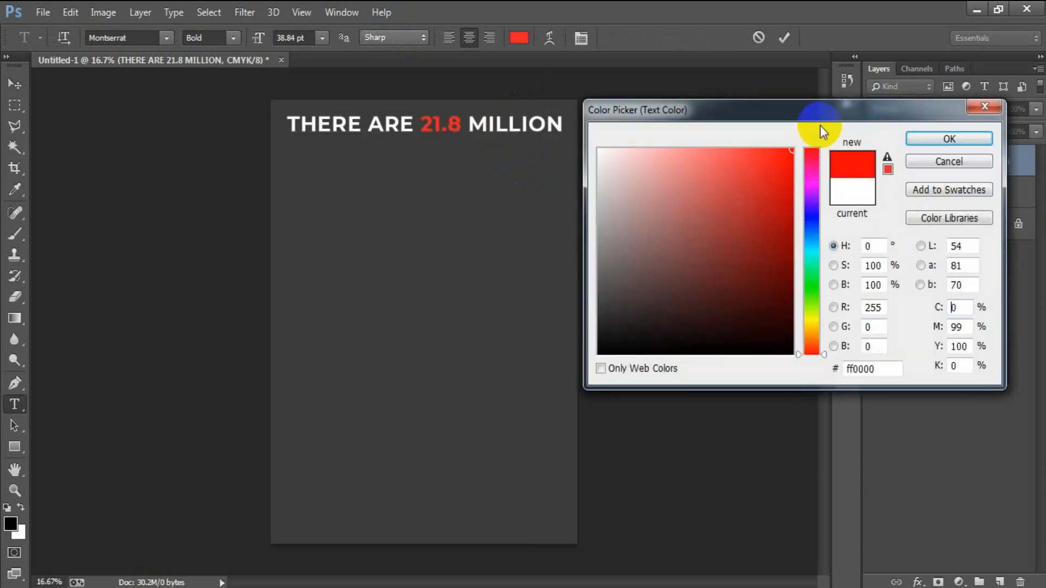
left_click(949, 139)
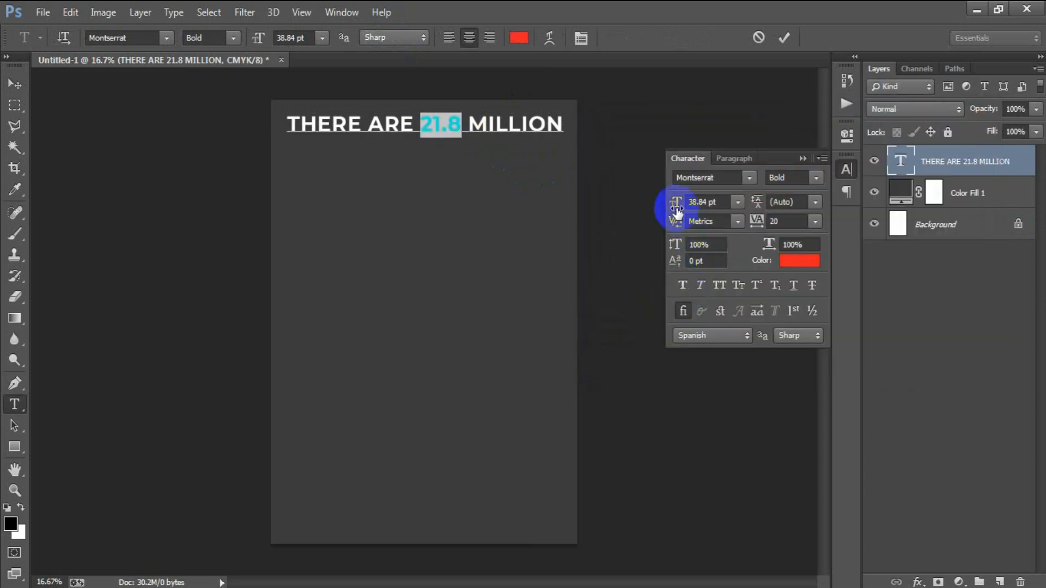
Increase the font size of "21.8" to 43.84 pt and commit the text edit
left_click_drag(677, 205, 678, 206)
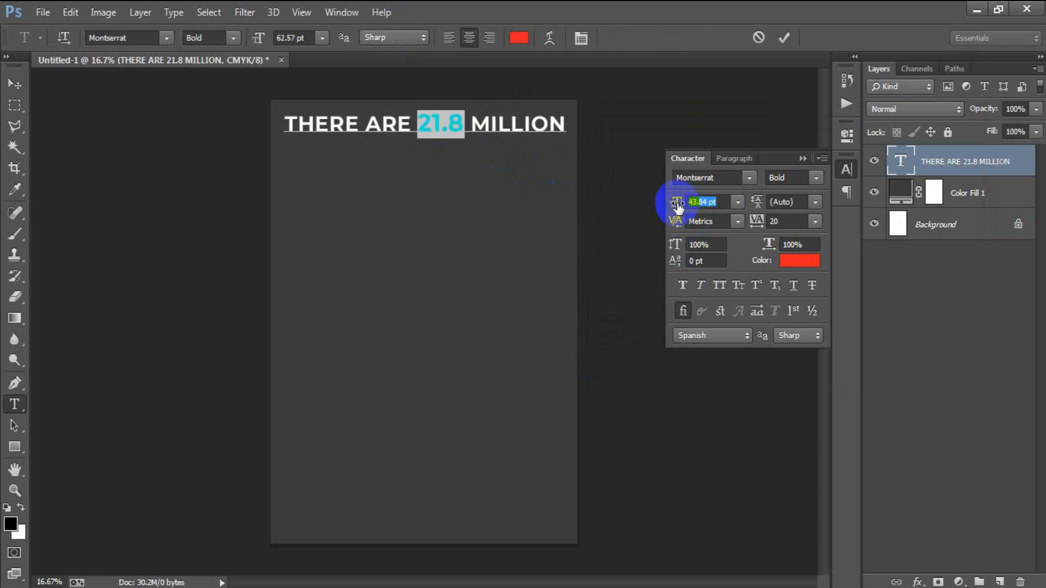
left_click(802, 159)
key("ctrl+Return")
key("v")
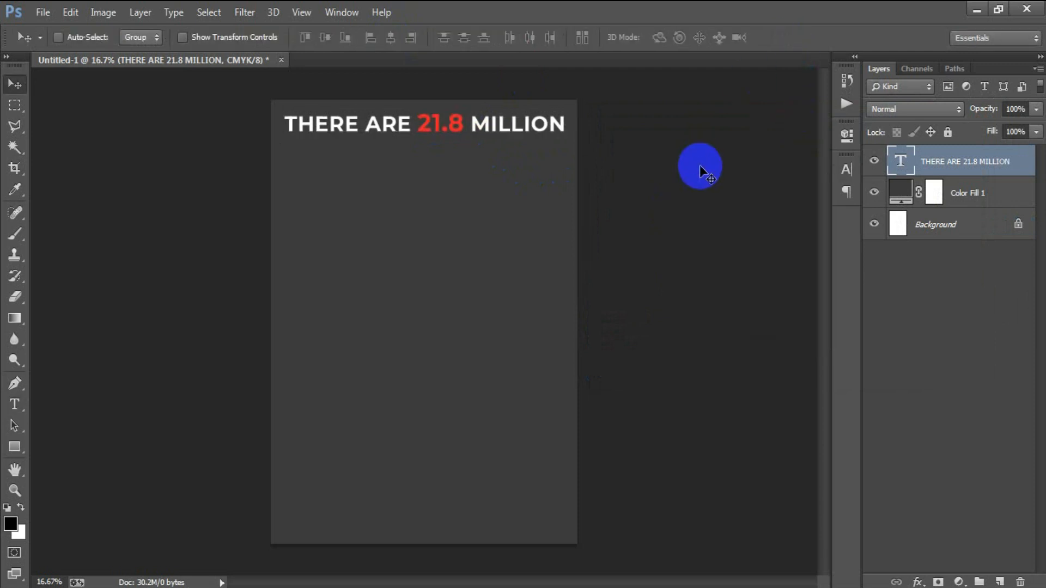
Add the text "ARMED FORCES VETERANS" on a new layer and place it centered just below the headline
left_click(1000, 582)
left_click(15, 405)
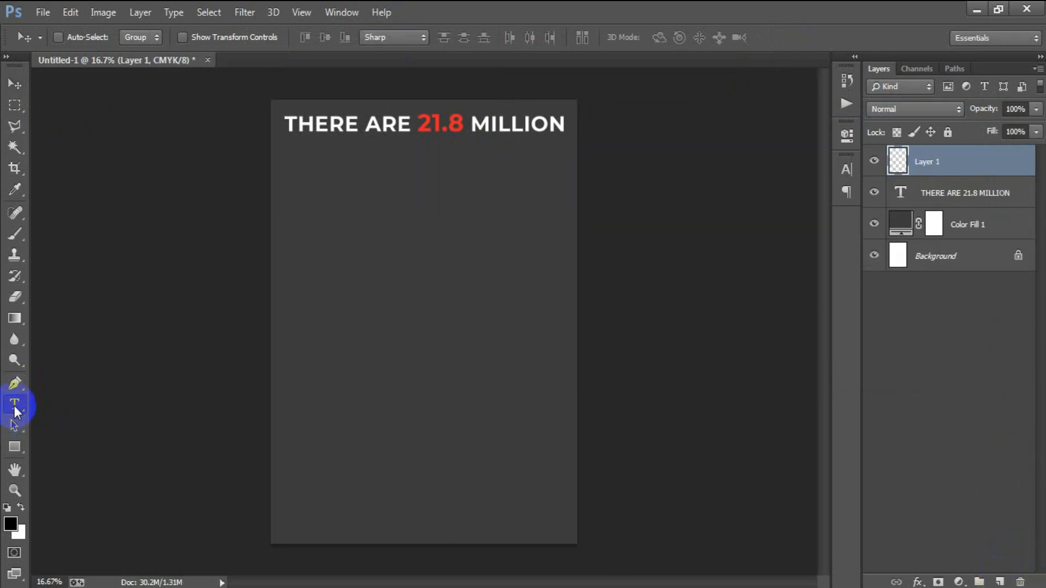
left_click(385, 176)
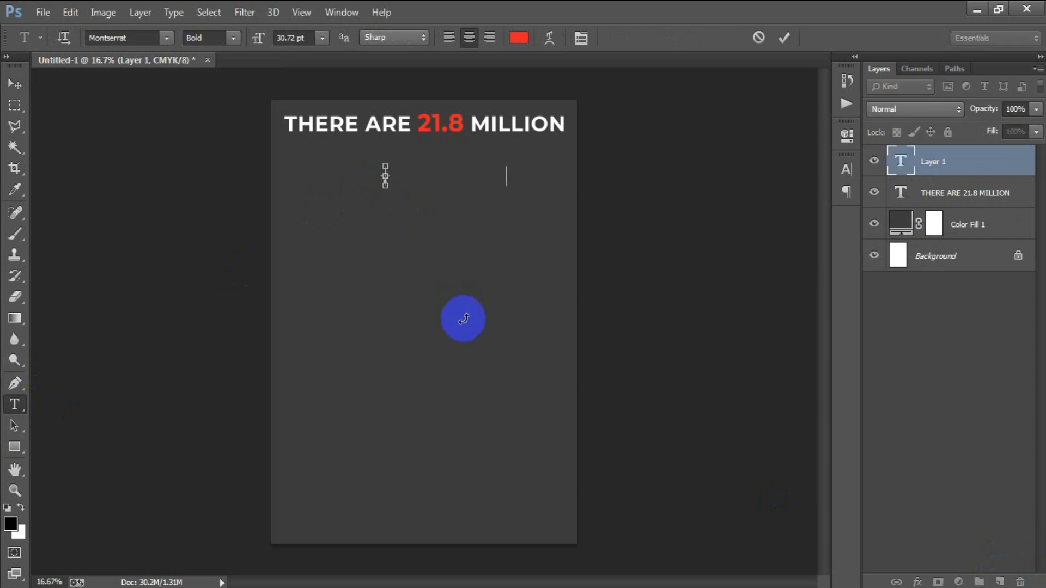
type("ARMED FORCES VETERANS")
left_click(15, 83)
left_click_drag(329, 188, 369, 160)
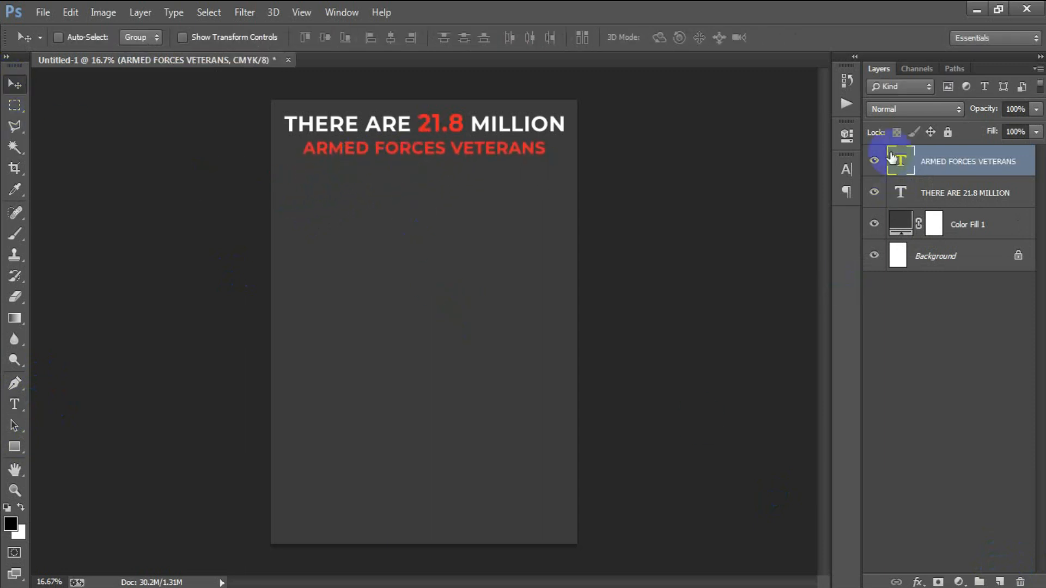
Change the "ARMED FORCES VETERANS" text color to white
left_click(847, 170)
left_click(797, 265)
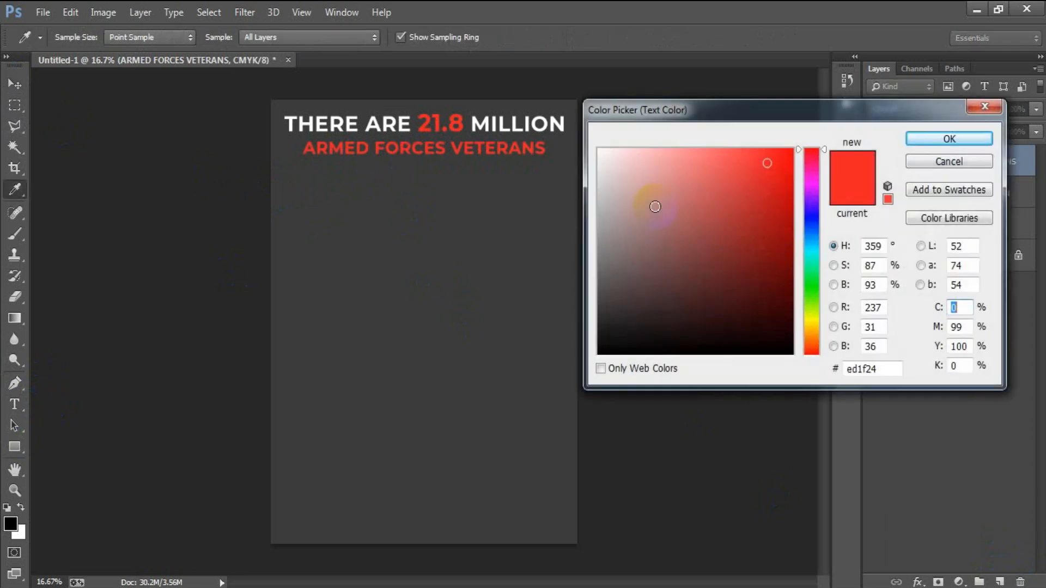
left_click(558, 124)
left_click(921, 141)
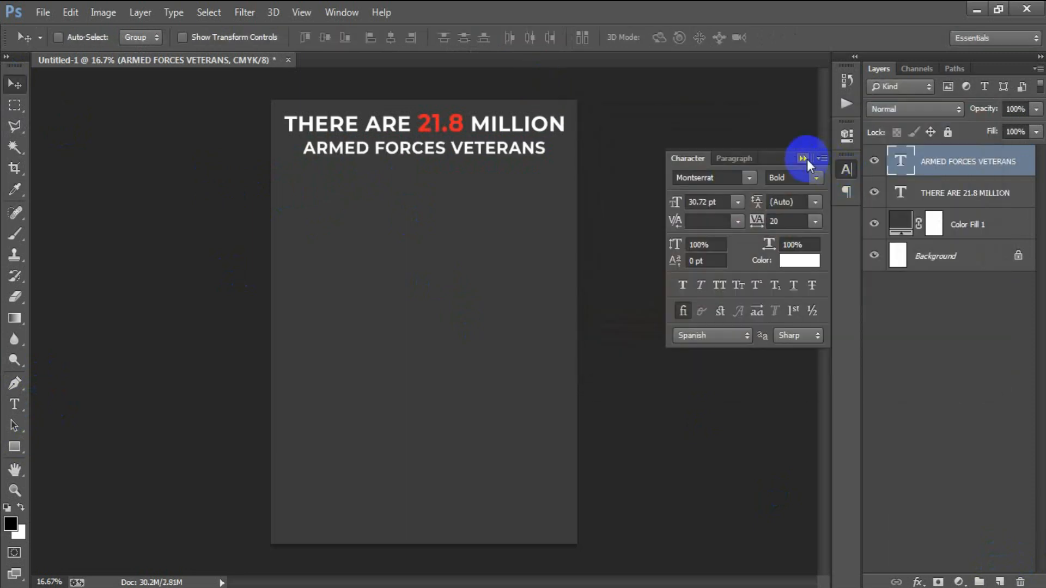
left_click(803, 160)
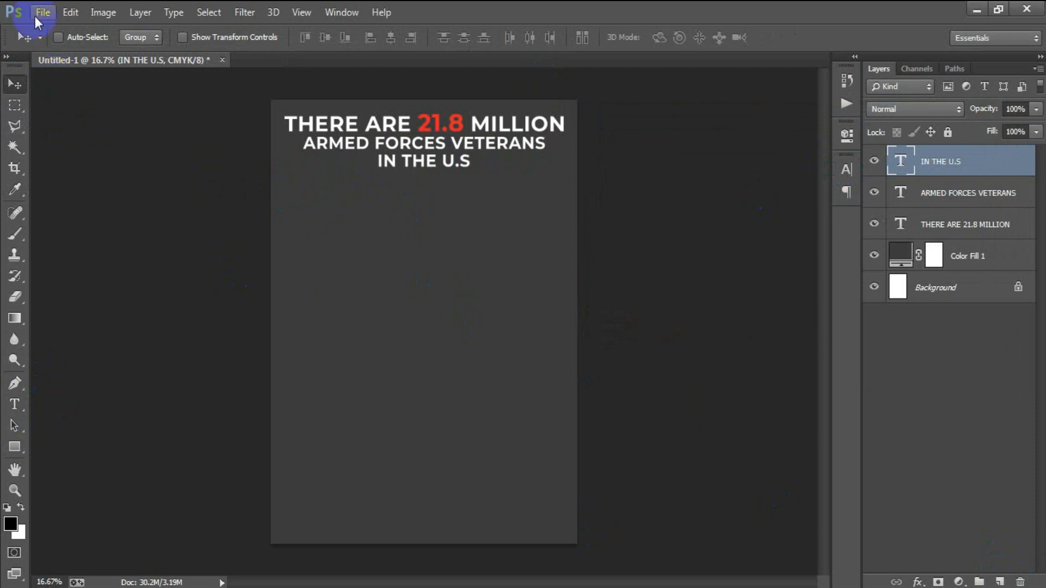
Place the feathered wings PSD file ending in "(4)" into the document as a linked file
left_click(43, 12)
left_click(84, 257)
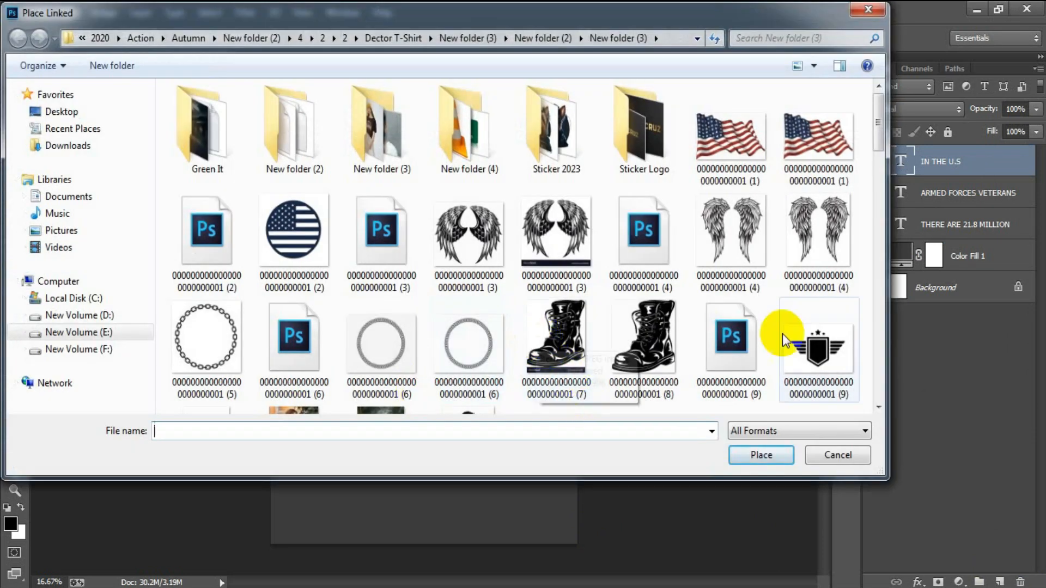
left_click(644, 237)
left_click(761, 455)
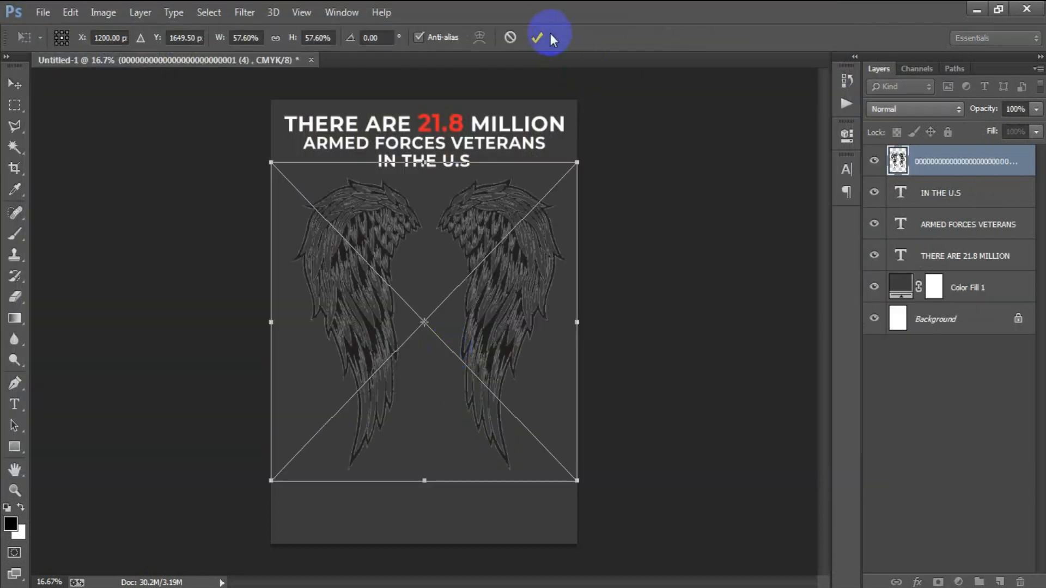
Rasterize the wings layer and move it beneath the three text layers, directly above Color Fill 1
right_click(972, 161)
left_click(698, 305)
left_click_drag(934, 164, 957, 264)
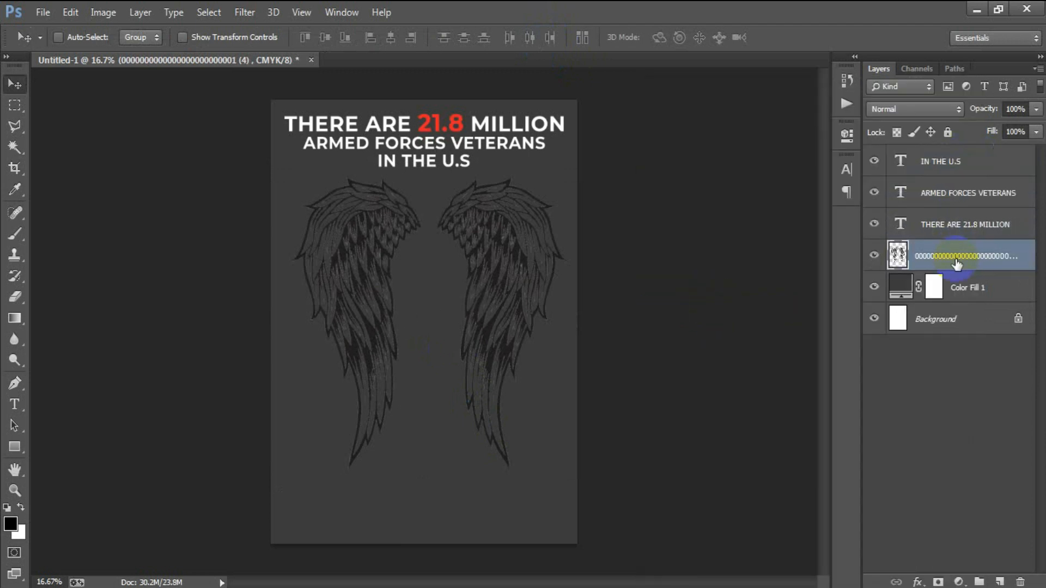
Apply a light grey (#e2e2e2) Color Overlay to the wings layer with Normal blending at 100% opacity
double_click(1032, 251)
left_click(590, 284)
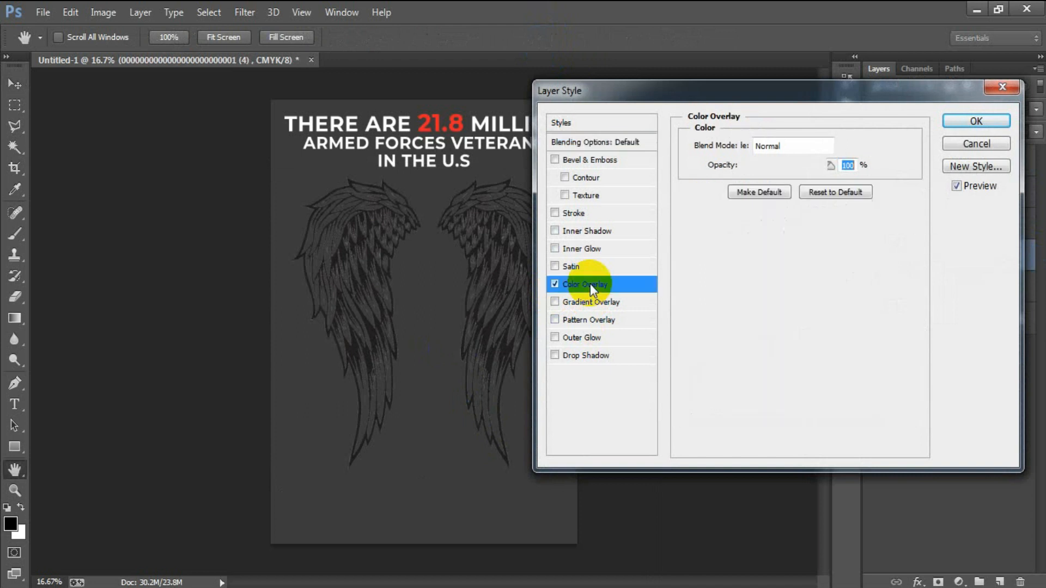
left_click(848, 147)
left_click_drag(719, 199, 560, 178)
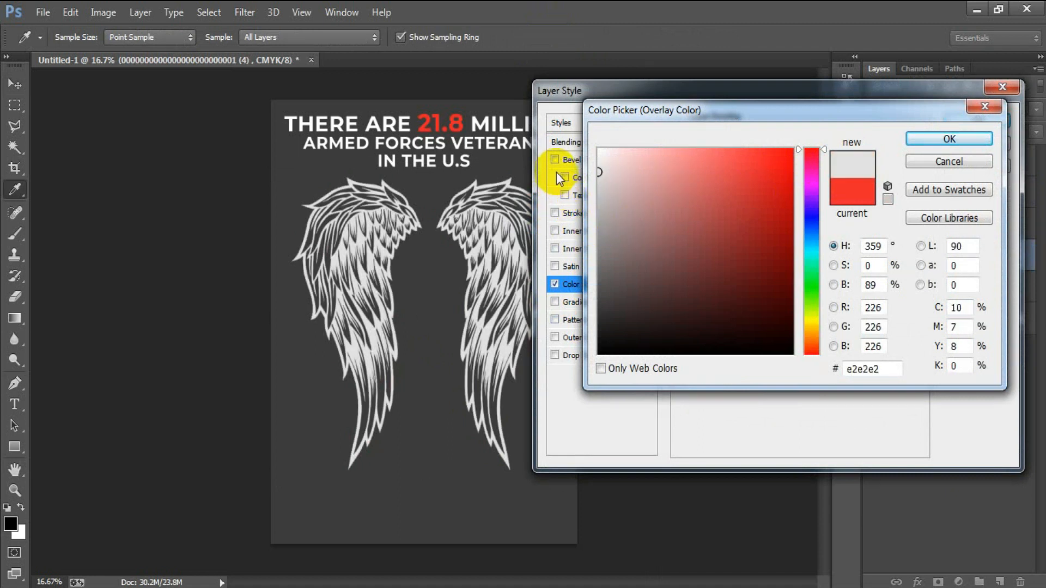
left_click(872, 369)
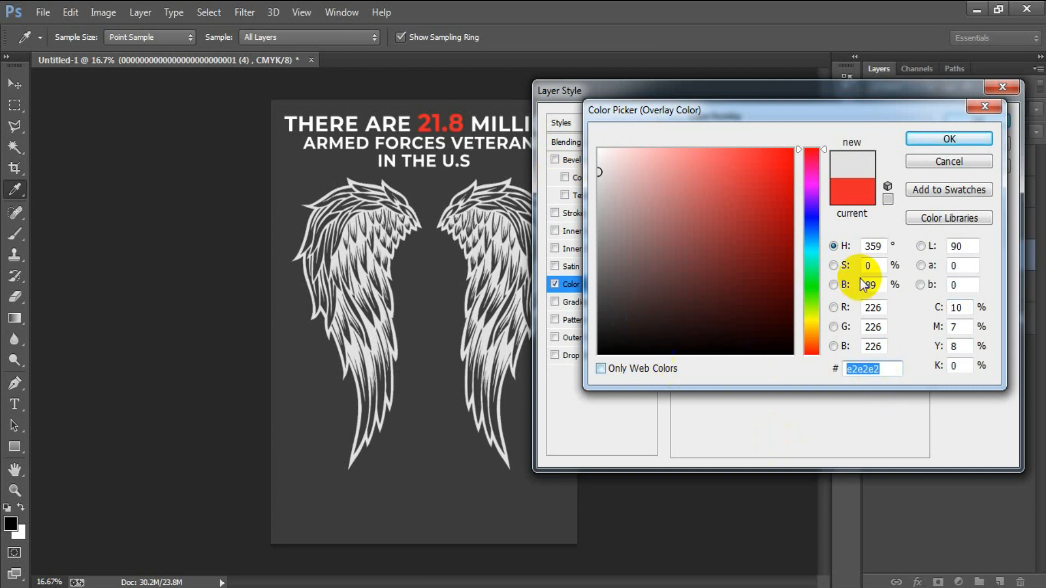
left_click(951, 139)
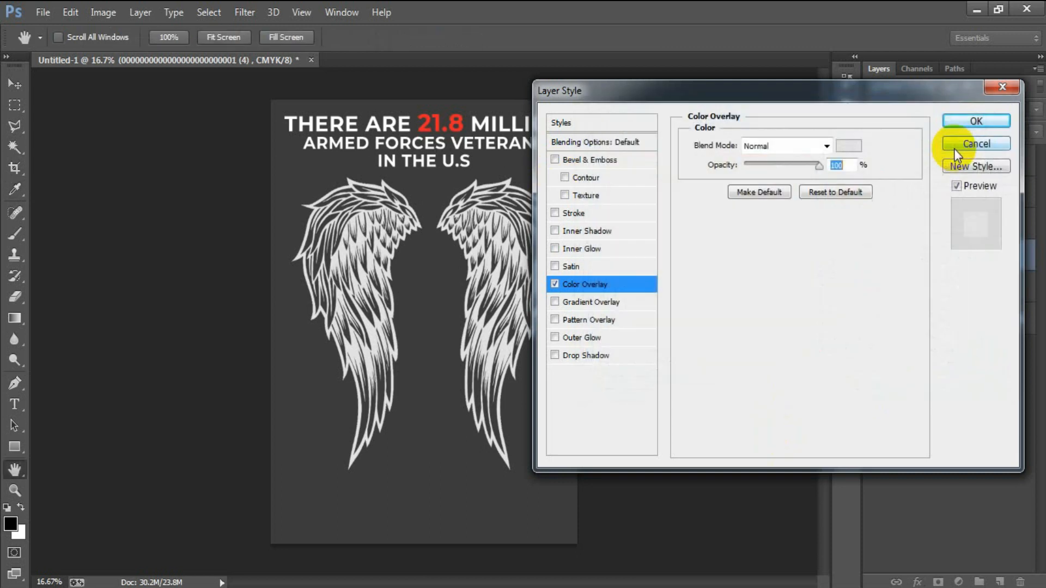
left_click(966, 127)
Nudge the wings straight up until their tops overlap the lower two text lines
key("shift+Up")
key("shift+Up")
key("shift+Up")
key("shift+Up")
key("shift+Up")
key("shift+Up")
key("shift+Up")
key("shift+Up")
key("shift+Up")
key("shift+Up")
key("shift+Up")
key("shift+Up")
key("shift+Up")
key("shift+Up")
key("shift+Up")
key("shift+Up")
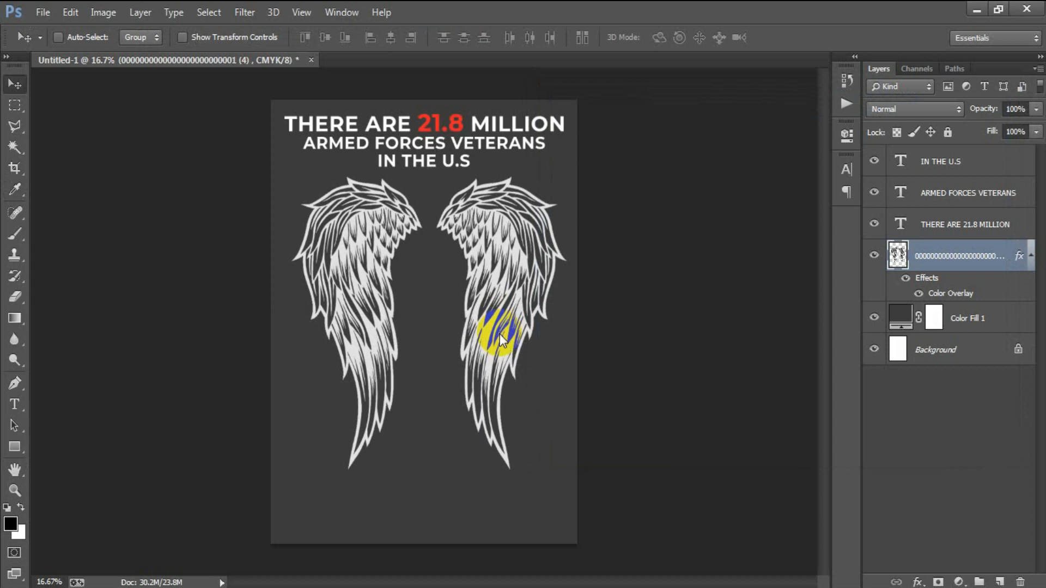
key("shift+Up")
key("shift+Up")
key("shift+Up")
key("shift+Up")
key("shift+Up")
key("shift+Up")
key("shift+Up")
key("shift+Up")
key("shift+Up")
key("shift+Up")
key("shift+Up")
key("shift+Up")
key("shift+Up")
key("shift+Up")
key("shift+Up")
key("shift+Up")
key("shift+Up")
key("shift+Up")
key("shift+Up")
key("shift+Up")
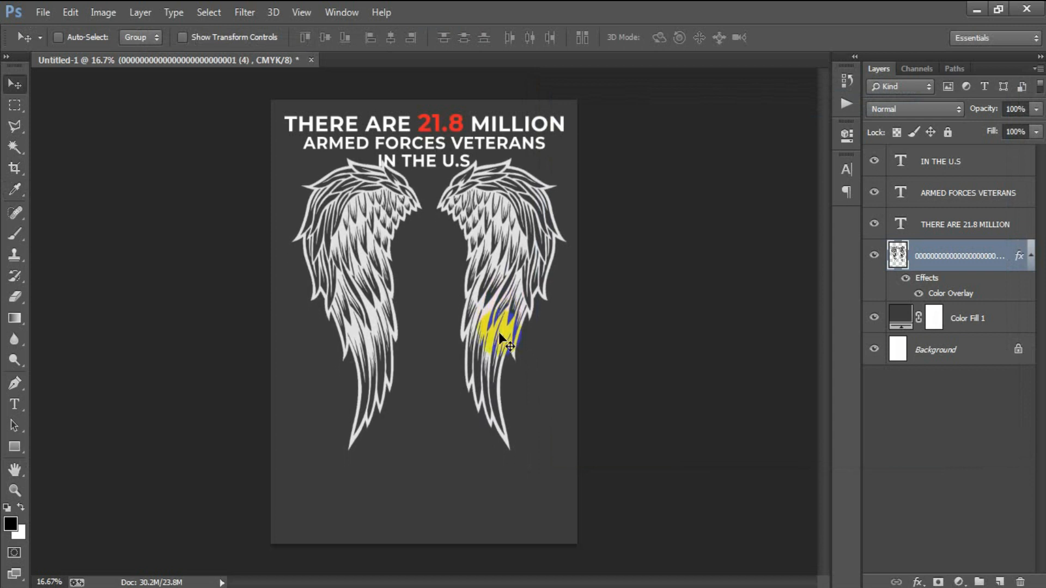
key("shift+Up")
key("shift+Up")
key("shift+Up")
key("shift+Up")
key("shift+Up")
key("shift+Up")
key("shift+Up")
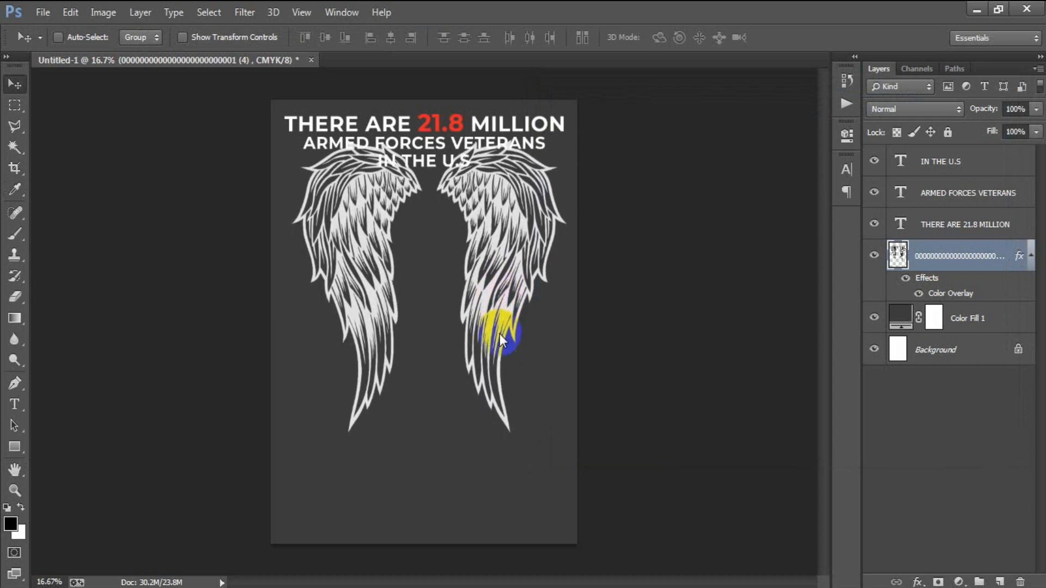
key("shift+Up")
key("shift+Up")
key("shift+Up")
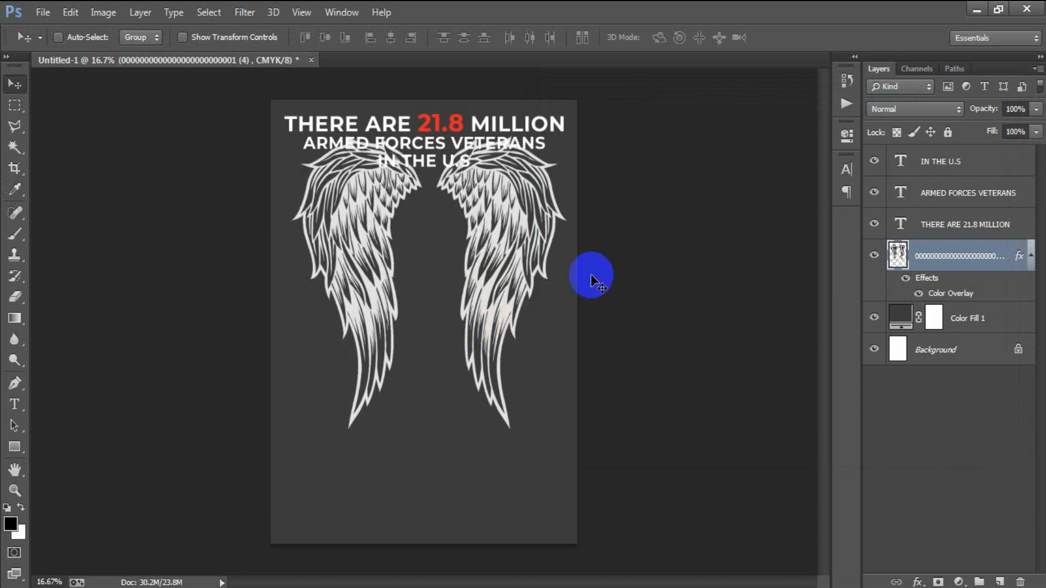
Align the wings layer's horizontal centre with the Background layer, then collapse the wings layer's effects list
left_click(966, 349)
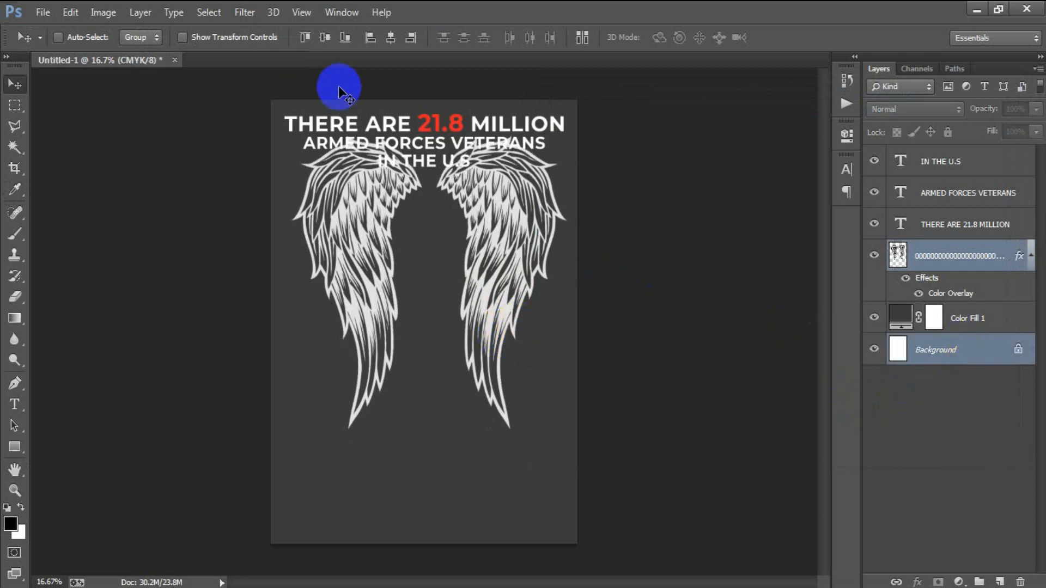
left_click(390, 40)
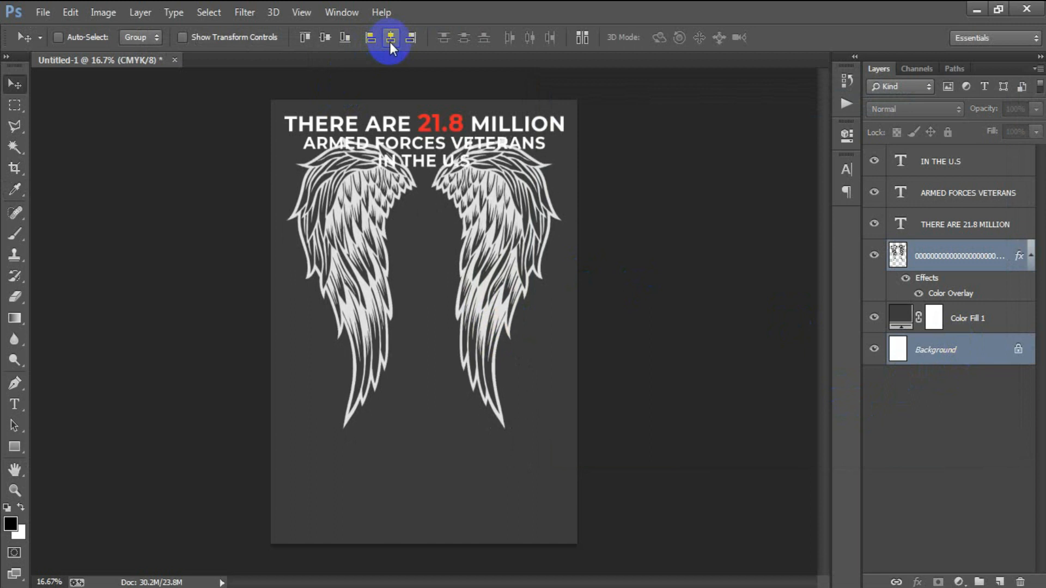
left_click(1023, 257)
left_click(1030, 256)
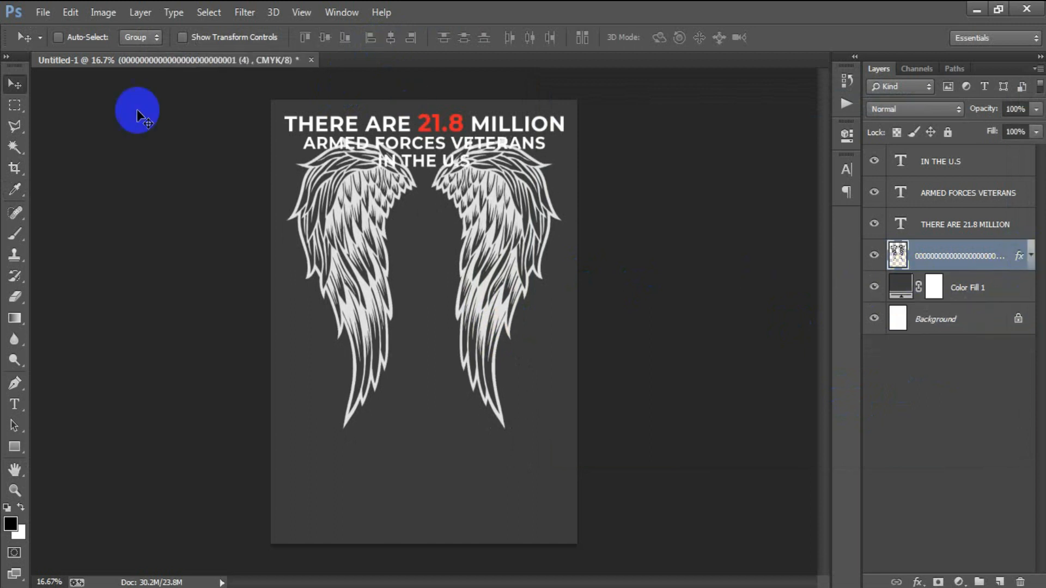
Place the chain ring PSD file ending in "(6)" as a linked file above the wings and rasterize its layer
left_click(42, 12)
left_click(79, 259)
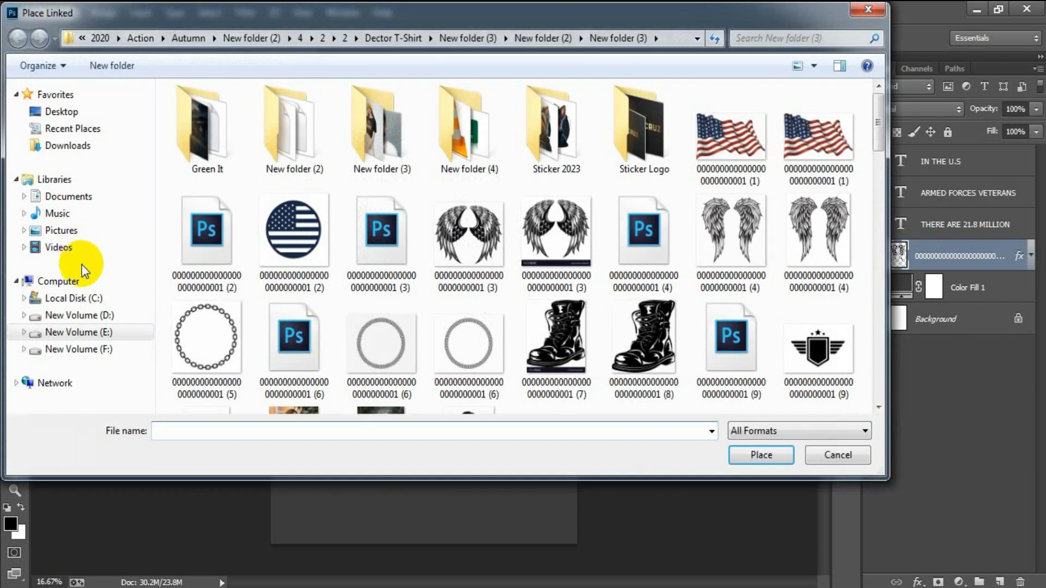
left_click(286, 345)
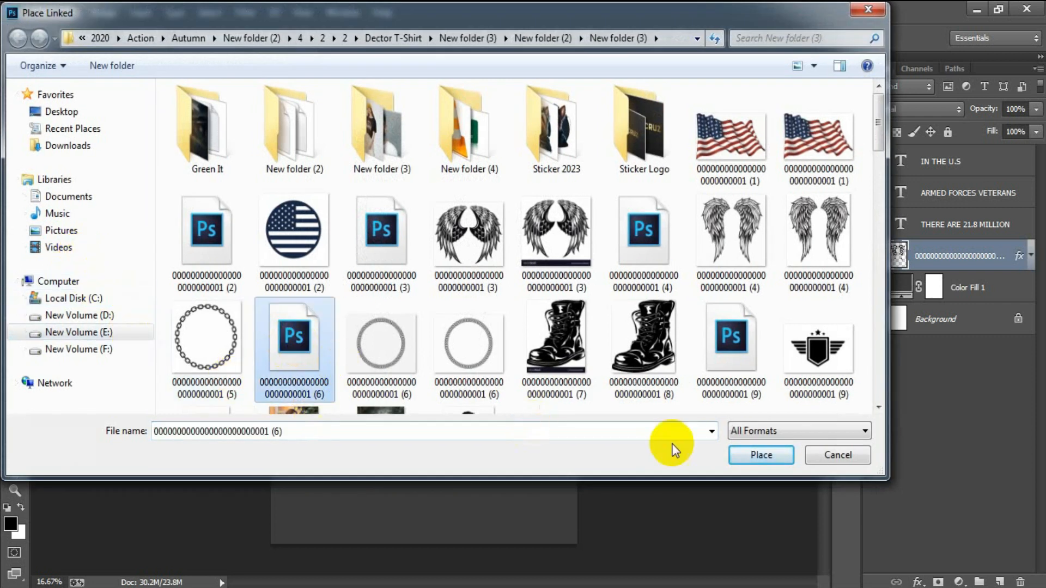
left_click(742, 455)
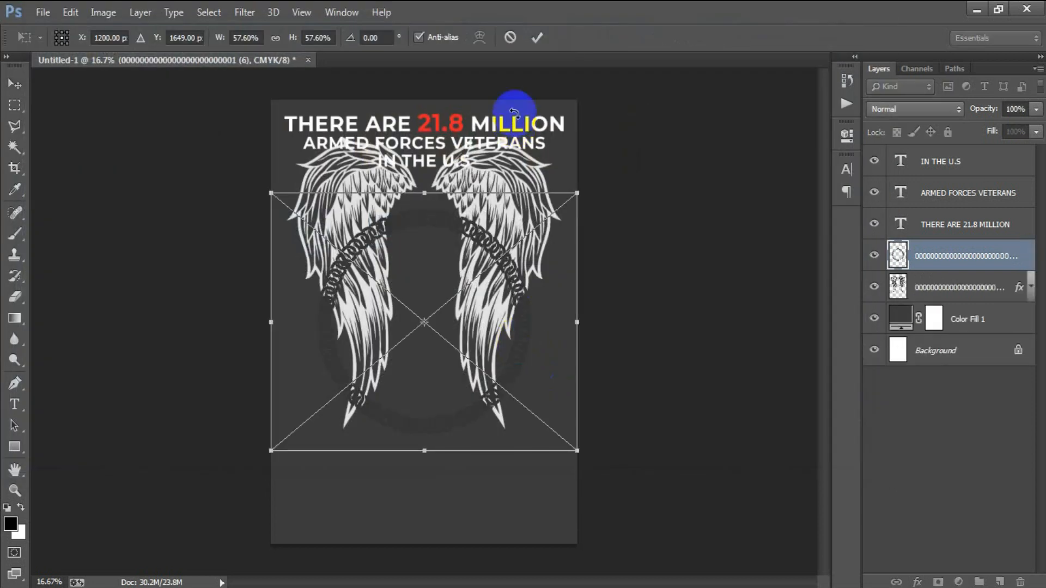
left_click(537, 38)
right_click(962, 257)
left_click(654, 304)
Apply a light grey (#e2e2e2) Color Overlay to the chain ring layer with Normal blending at 100% opacity
double_click(1030, 257)
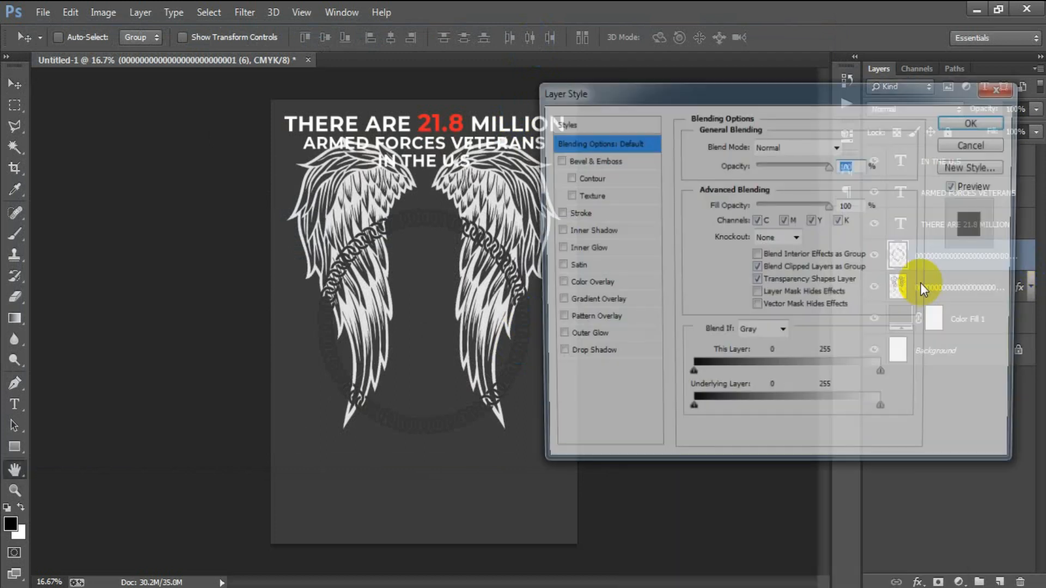
left_click(587, 286)
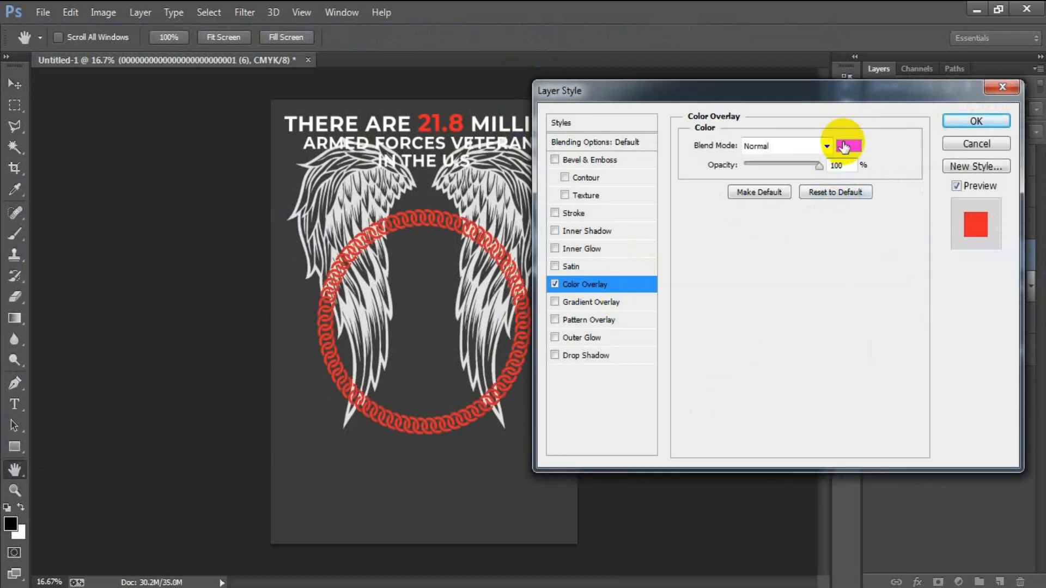
left_click(845, 146)
left_click_drag(896, 369, 848, 371)
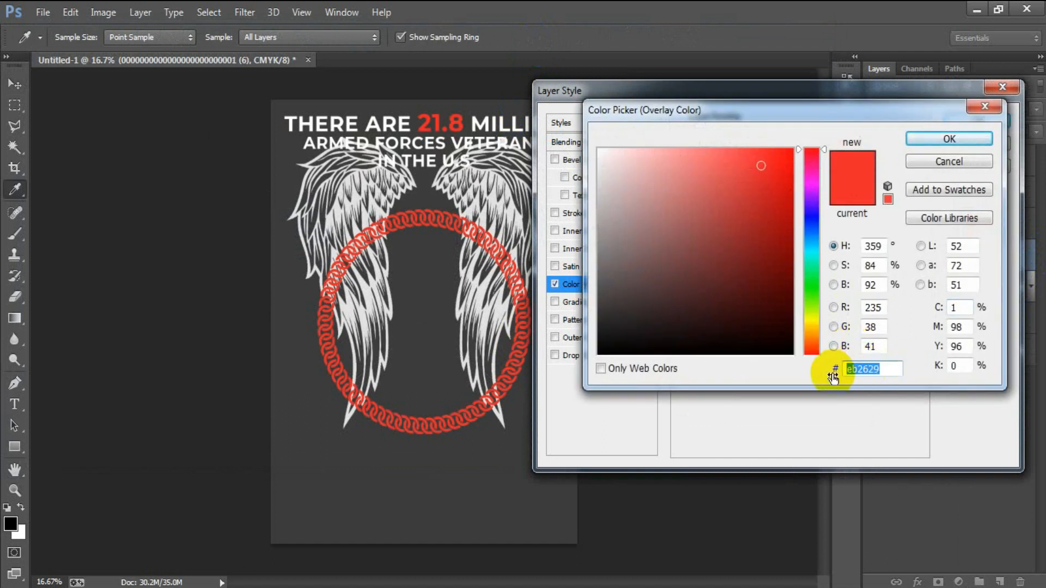
type("e2e2e2")
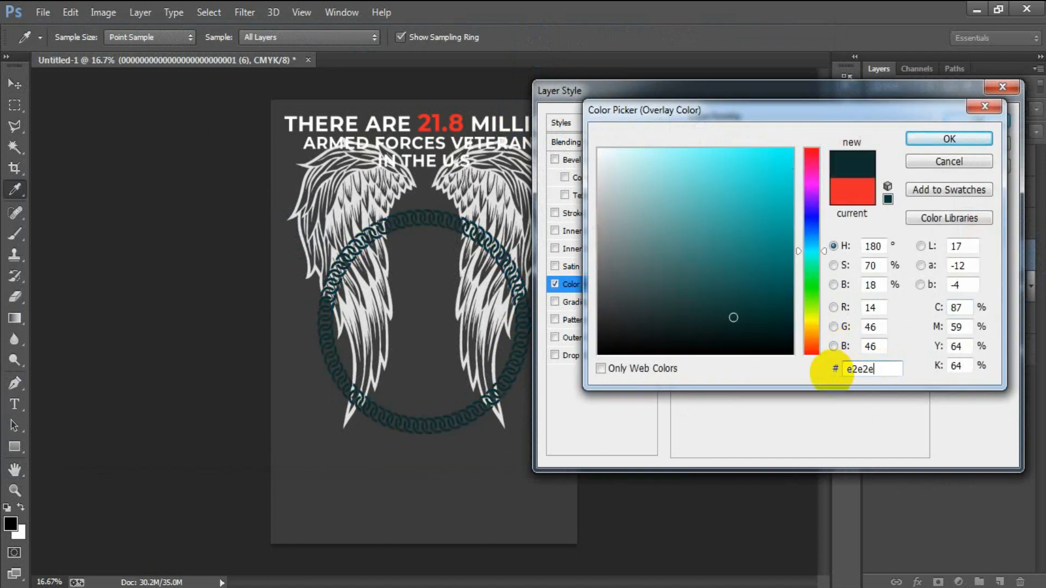
left_click(973, 139)
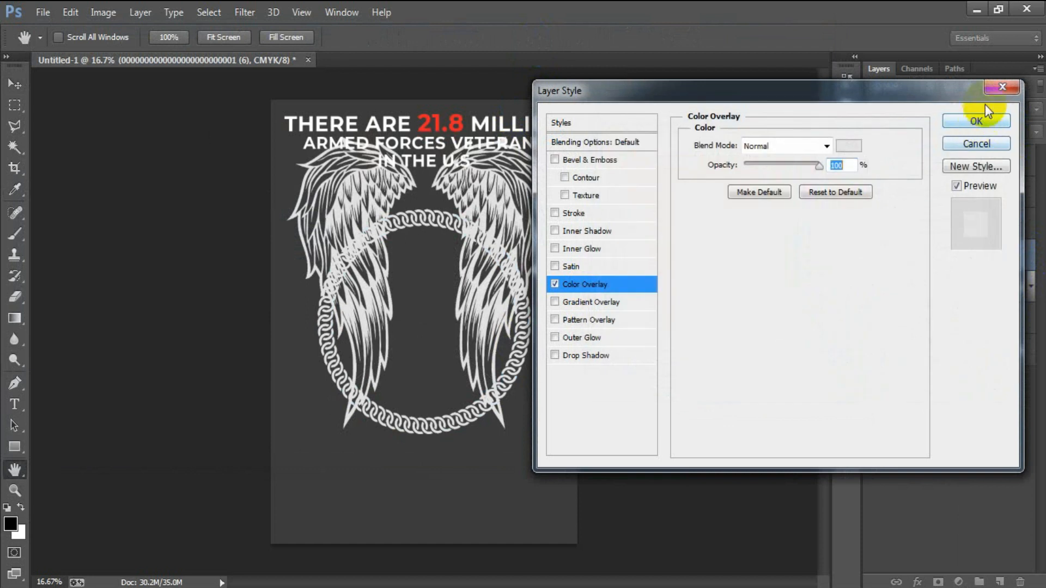
left_click(979, 121)
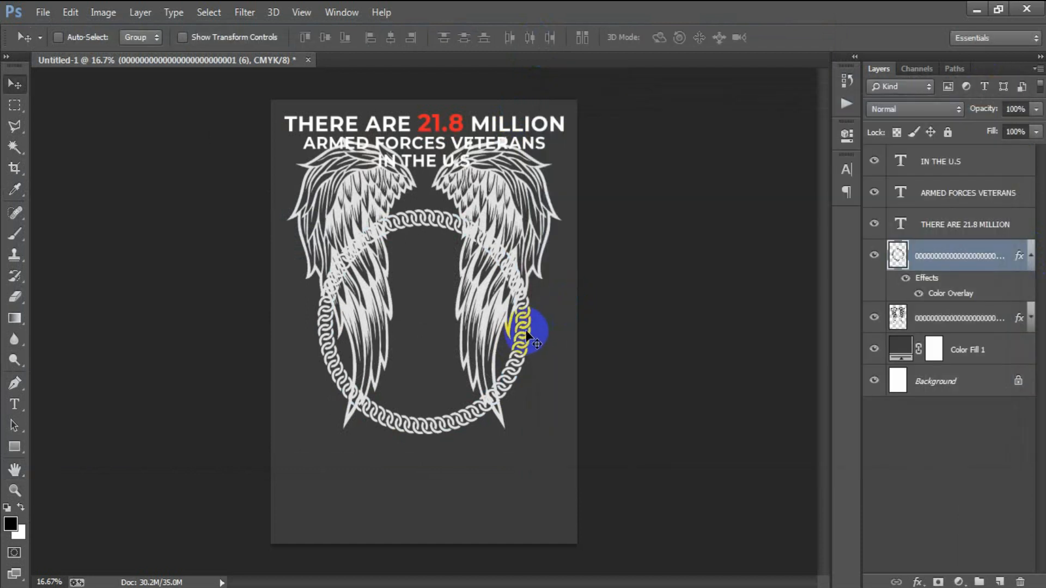
Scale the chain ring to about 71% and move it up between the upper parts of the wings
key("ctrl+t")
left_click_drag(532, 436, 503, 405)
left_click_drag(469, 373, 469, 290)
left_click_drag(502, 323, 498, 304)
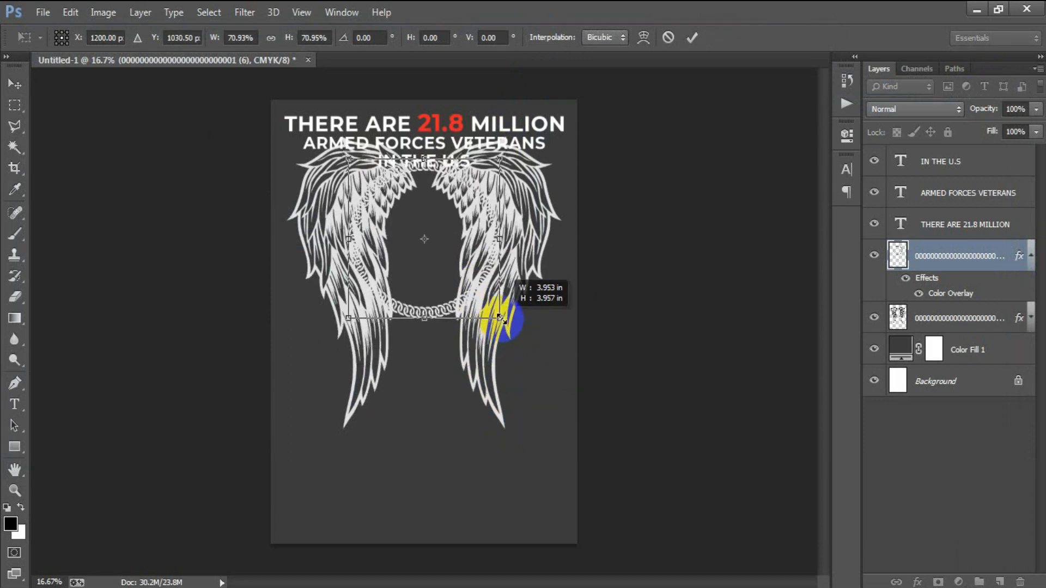
left_click(692, 37)
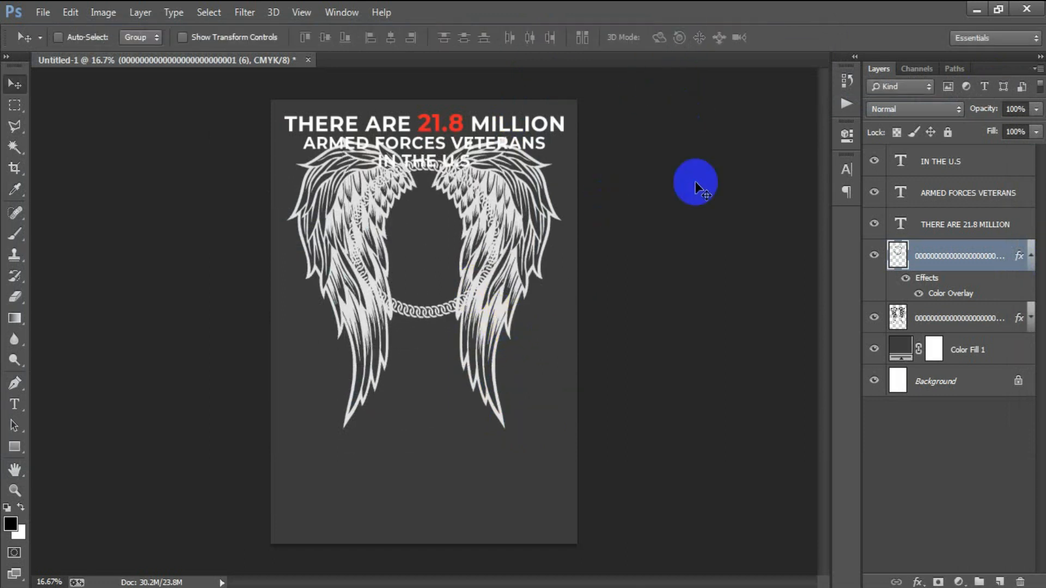
Center the chain ring horizontally on the Background, collapse its effects list and toggle its visibility to check it
left_click(940, 380, "ctrl")
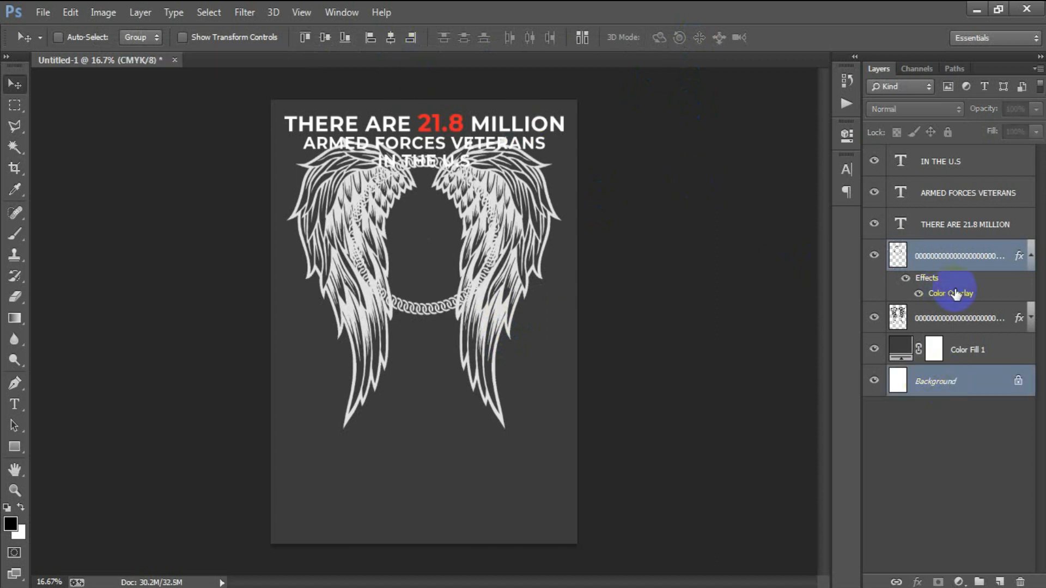
left_click(1030, 263)
left_click(959, 256)
left_click(874, 256)
double_click(874, 257)
left_click(874, 256)
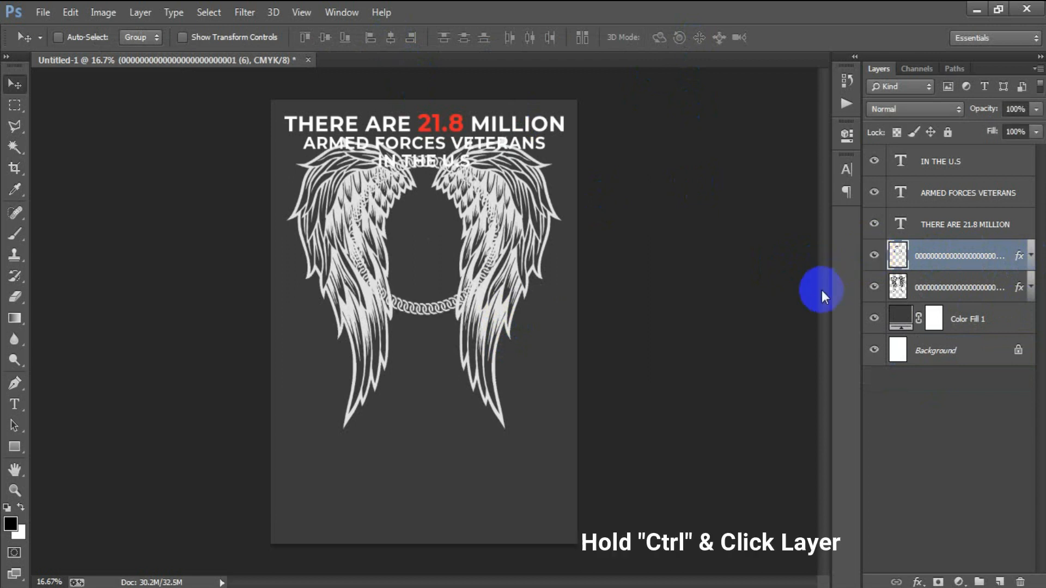
Load the chain ring layer's outline as a selection and expand it by 6 pixels
left_click(898, 255, "ctrl")
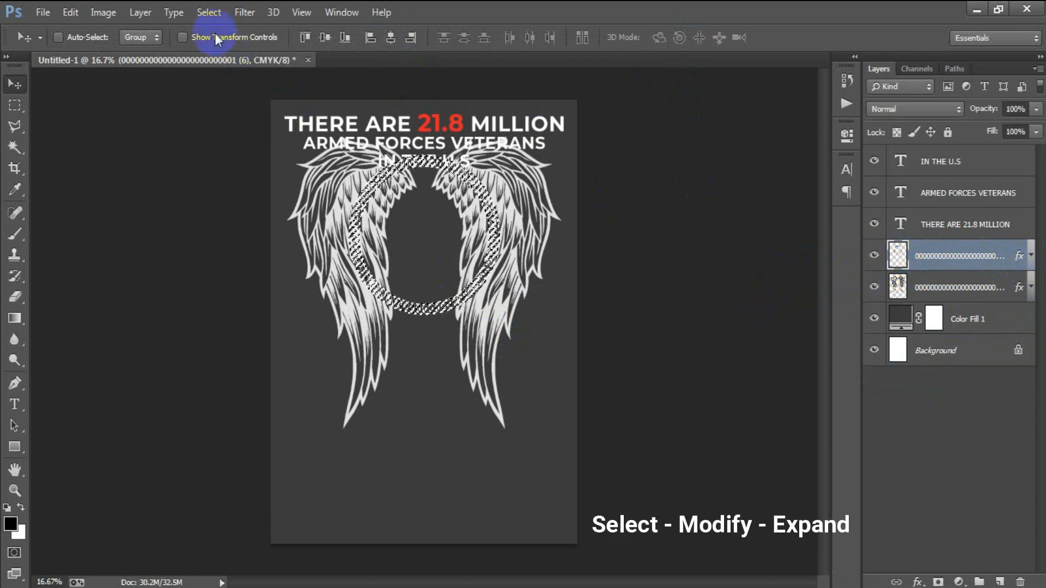
left_click(209, 13)
mouse_move(273, 206)
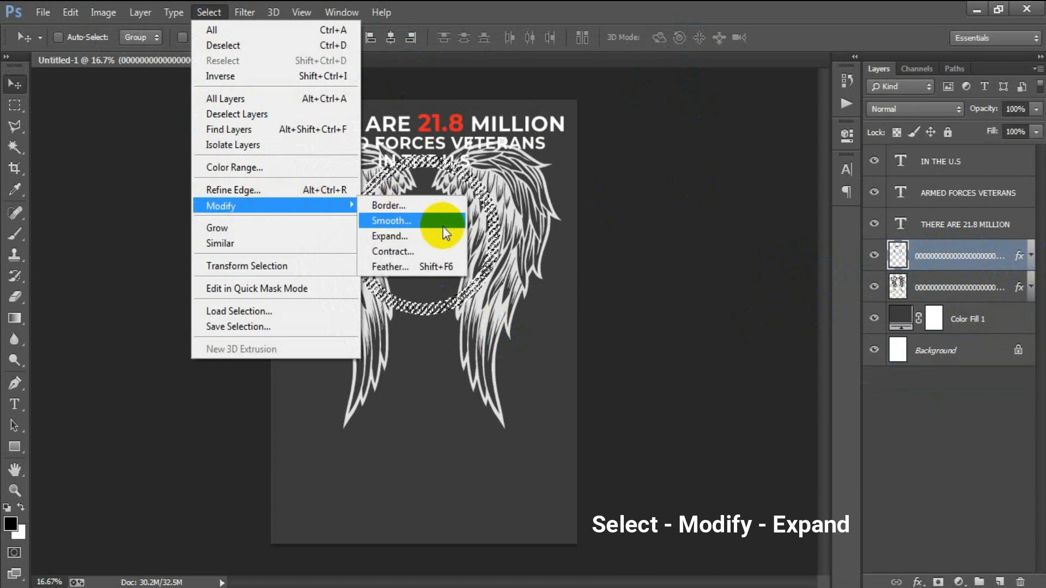
left_click(456, 234)
type("6")
left_click(603, 205)
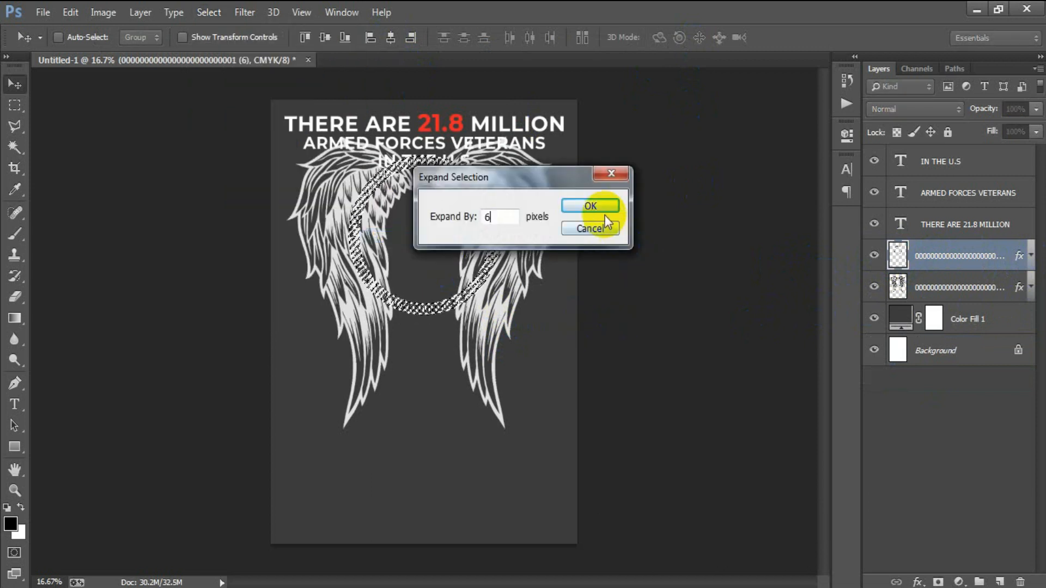
Delete the expanded ring-shaped area from the wings layer and clear the selection
left_click(904, 287)
left_click(874, 287)
left_click(874, 287)
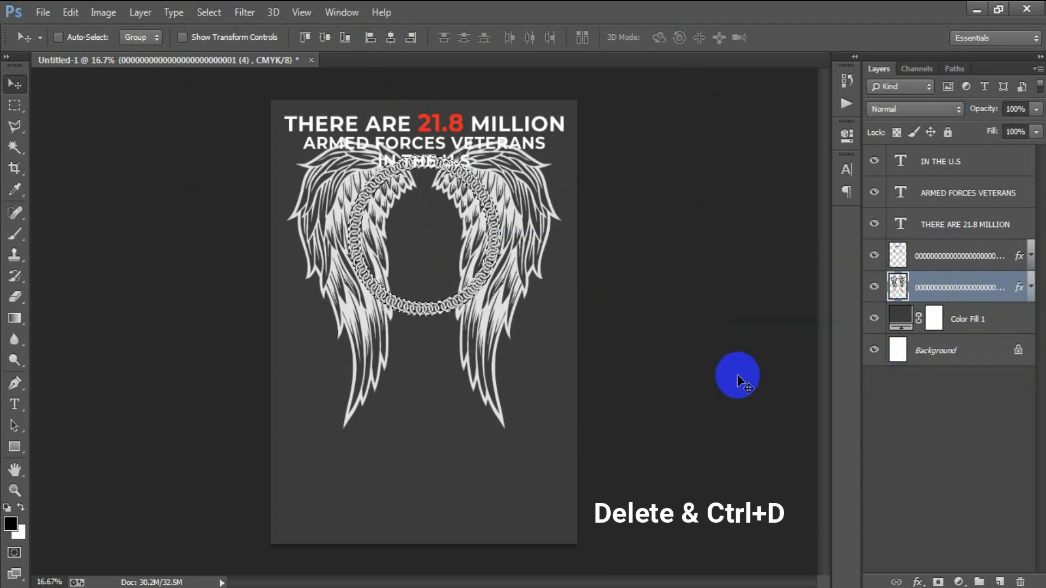
key("Delete")
key("ctrl+d")
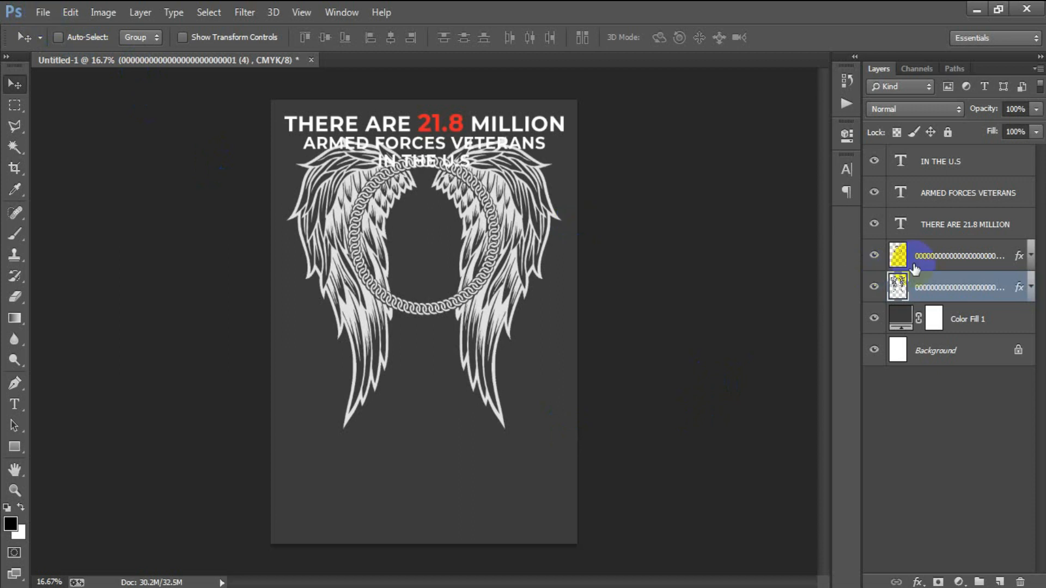
Place the round American flag PSD file ending in "(2)" as a linked file above the chain ring layer
left_click(938, 256)
left_click(43, 12)
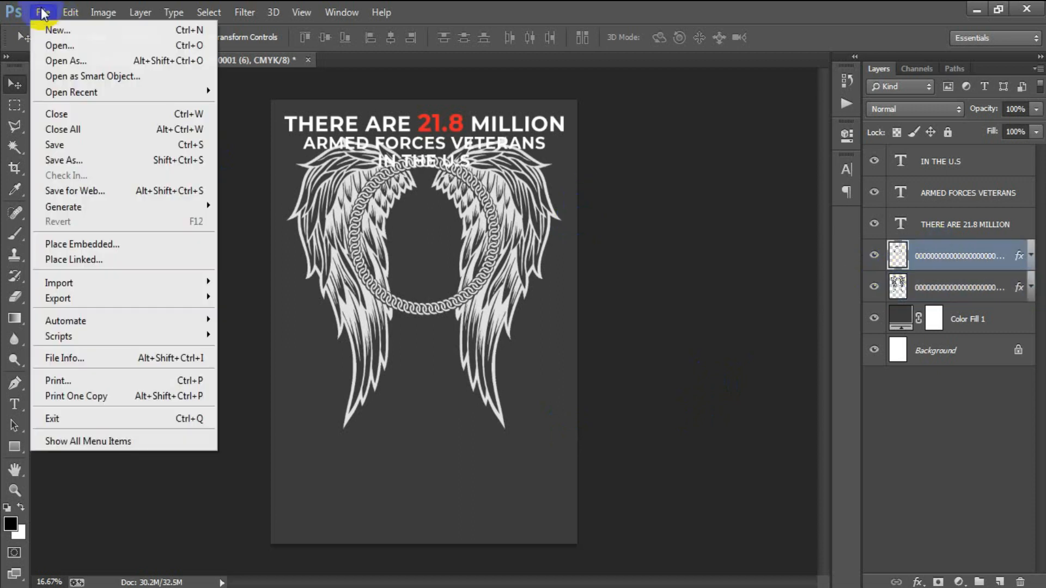
left_click(120, 260)
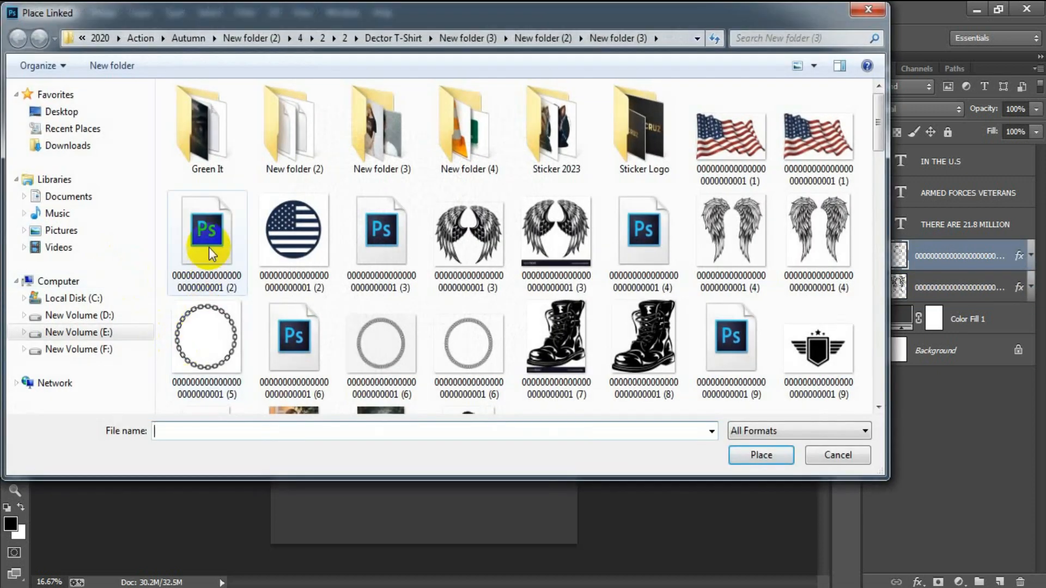
left_click(233, 275)
left_click(761, 455)
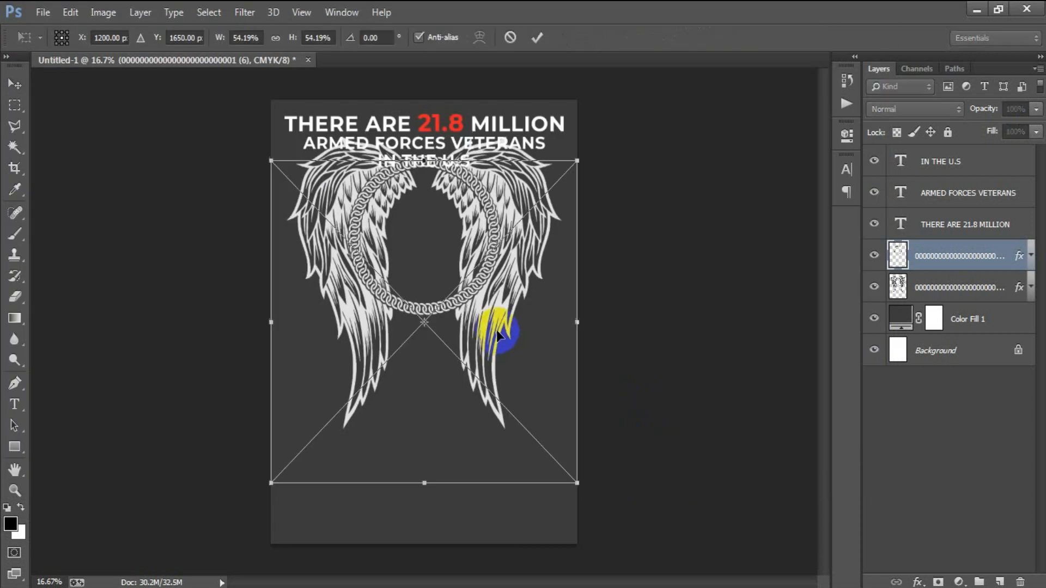
Scale the round flag to 27.09% inside the chain ring and center it horizontally on the Background
left_click_drag(577, 483, 513, 428)
left_click_drag(489, 350, 489, 278)
left_click_drag(520, 335, 505, 319)
left_click(537, 37)
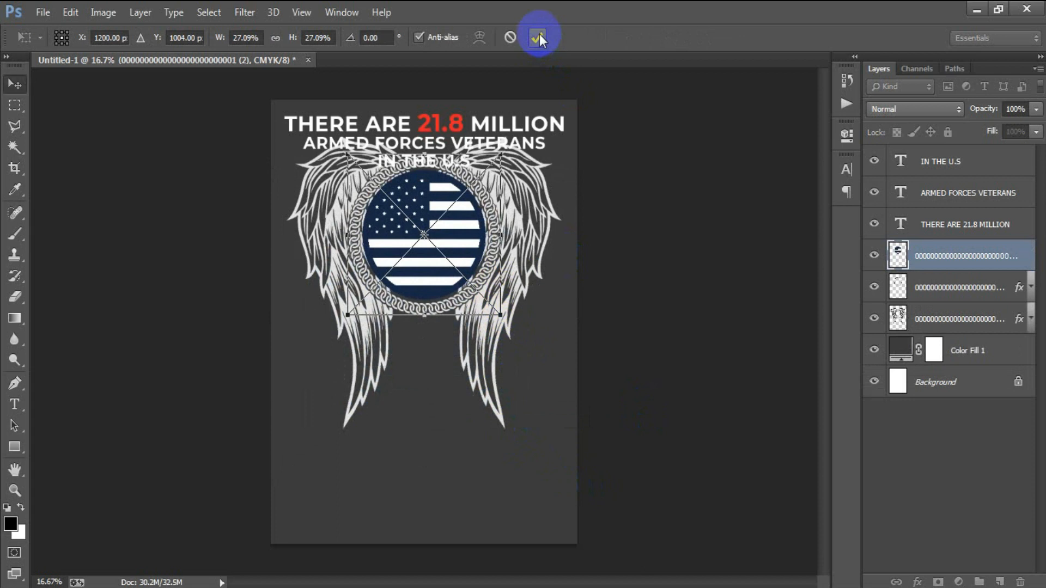
left_click(946, 390, "ctrl")
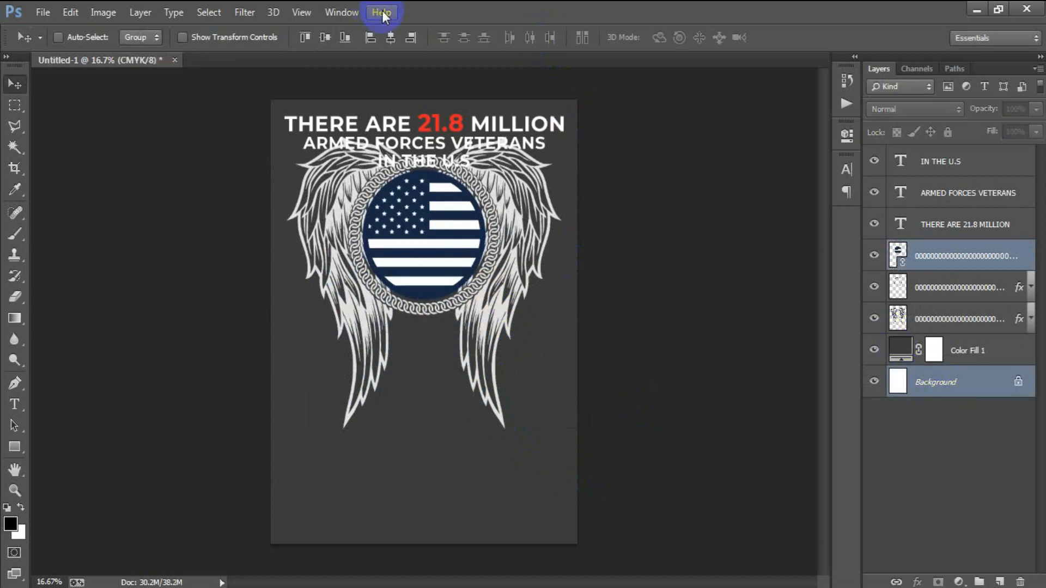
left_click(994, 256)
Rasterize the round flag layer and toggle its visibility to check it
right_click(994, 256)
left_click(671, 306)
left_click(874, 256)
left_click(874, 256)
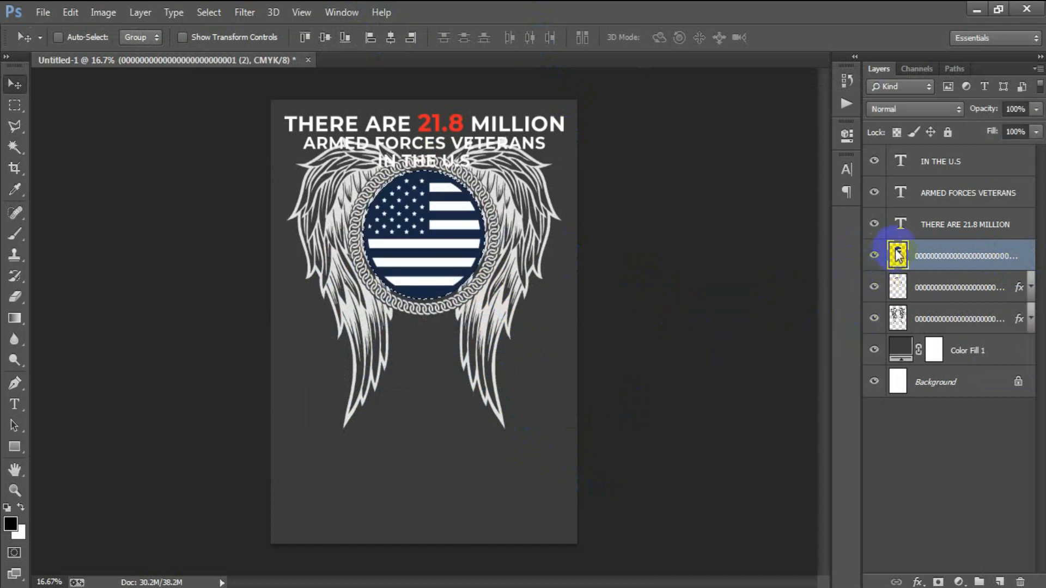
Expand the selection of the round flag's outline by 10 pixels
left_click(201, 13)
mouse_move(344, 207)
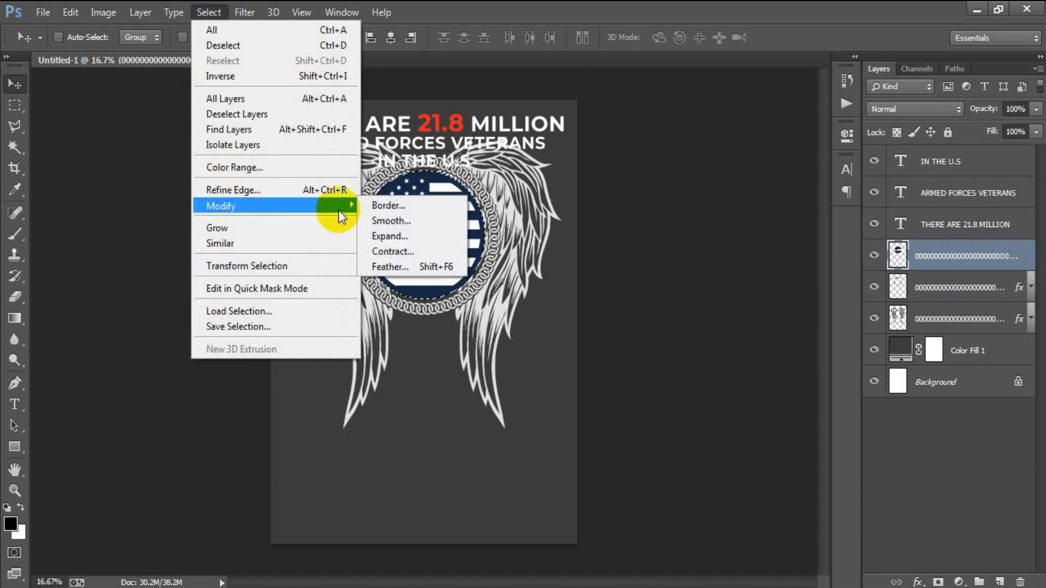
left_click(444, 238)
type("10")
left_click(591, 207)
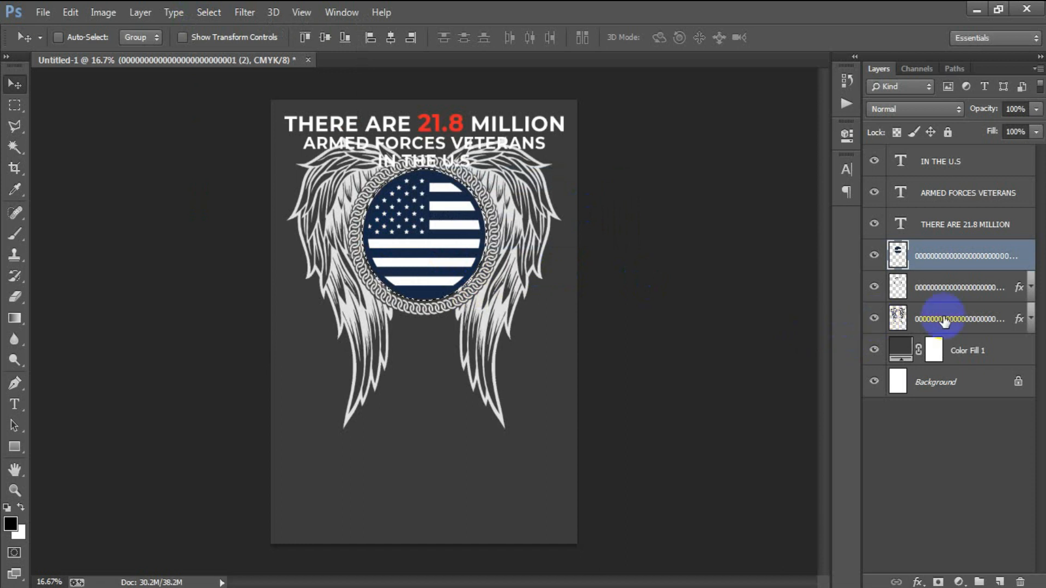
Remove the expanded circular area behind the flag from the wings layer, checking that layer's visibility, and clear the selection
left_click(924, 321)
left_click(873, 319)
left_click(873, 320)
left_click(873, 319)
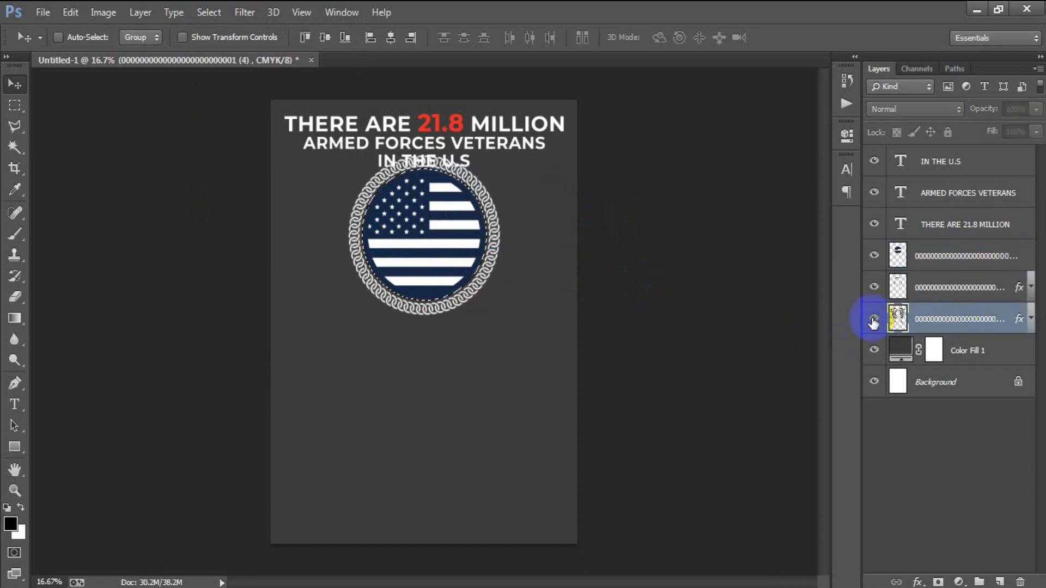
left_click(873, 320)
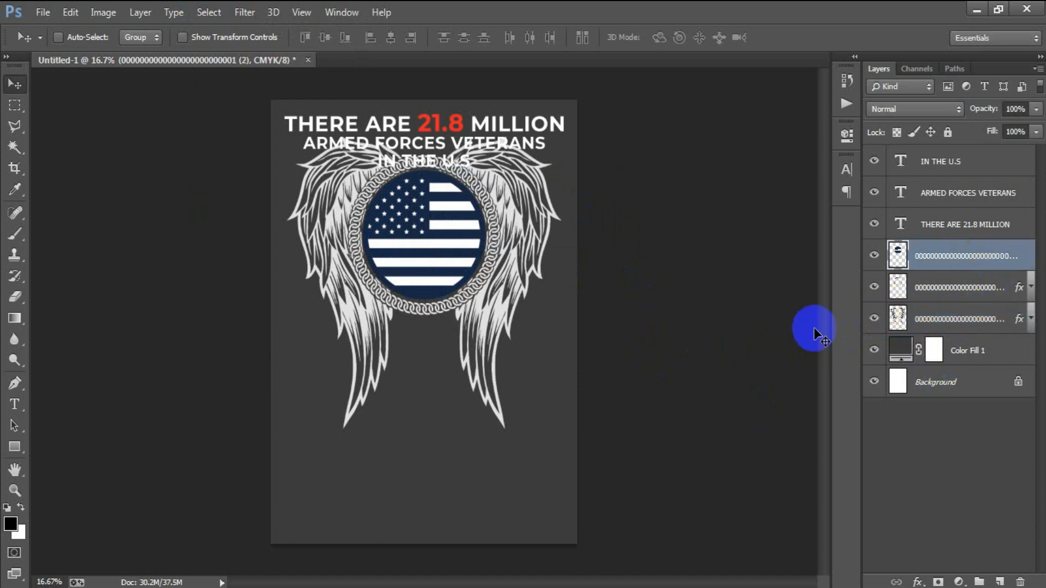
Add a Hue/Saturation adjustment layer directly above the round flag layer
left_click(959, 582)
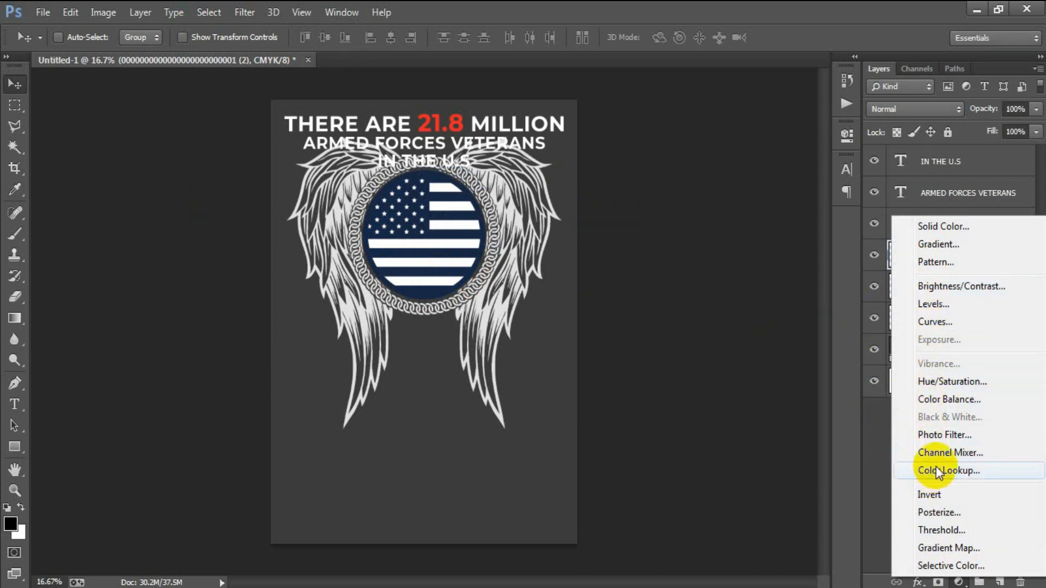
left_click(472, 415)
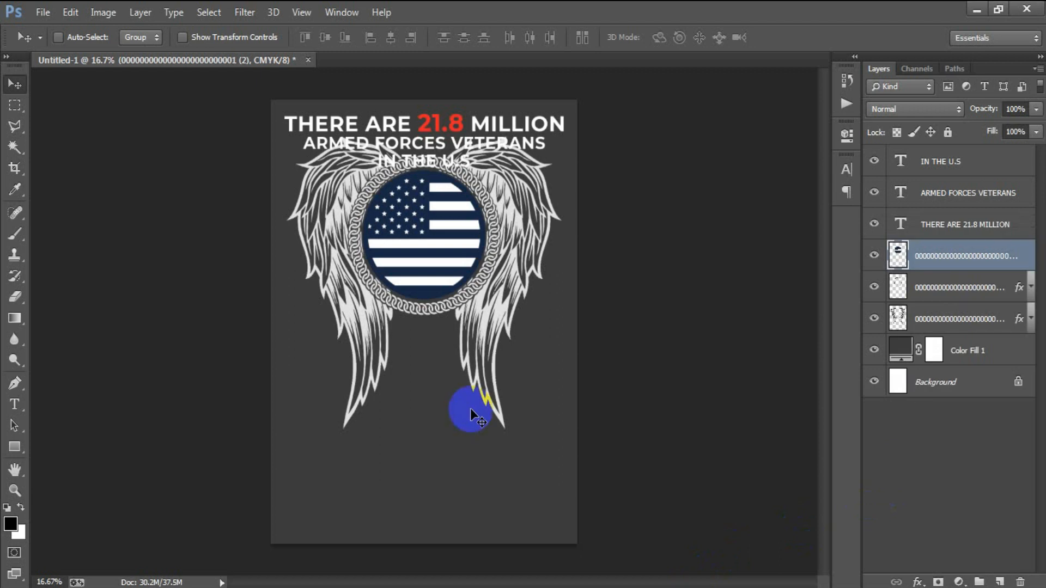
left_click(958, 582)
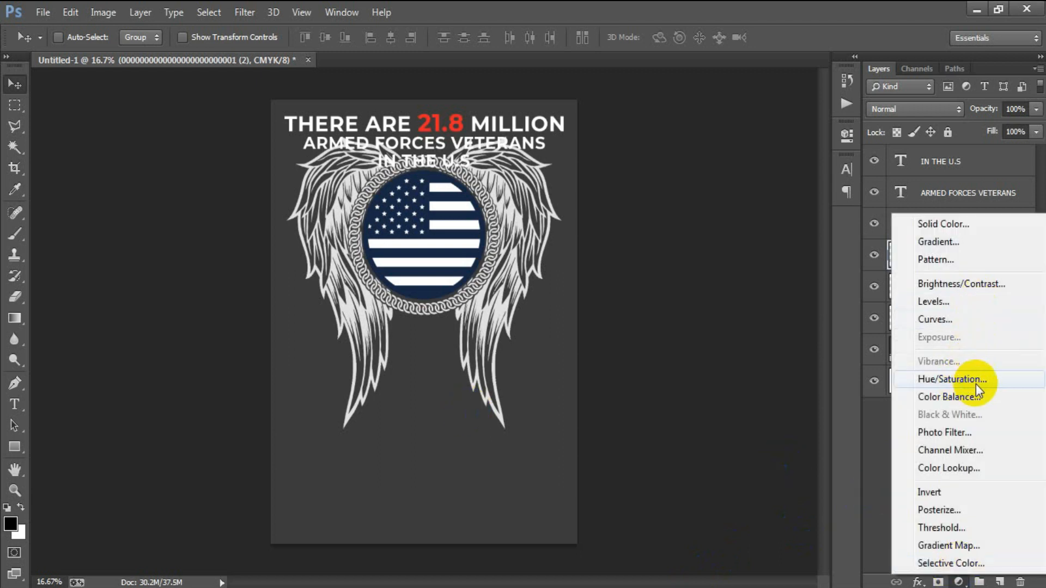
left_click(974, 380)
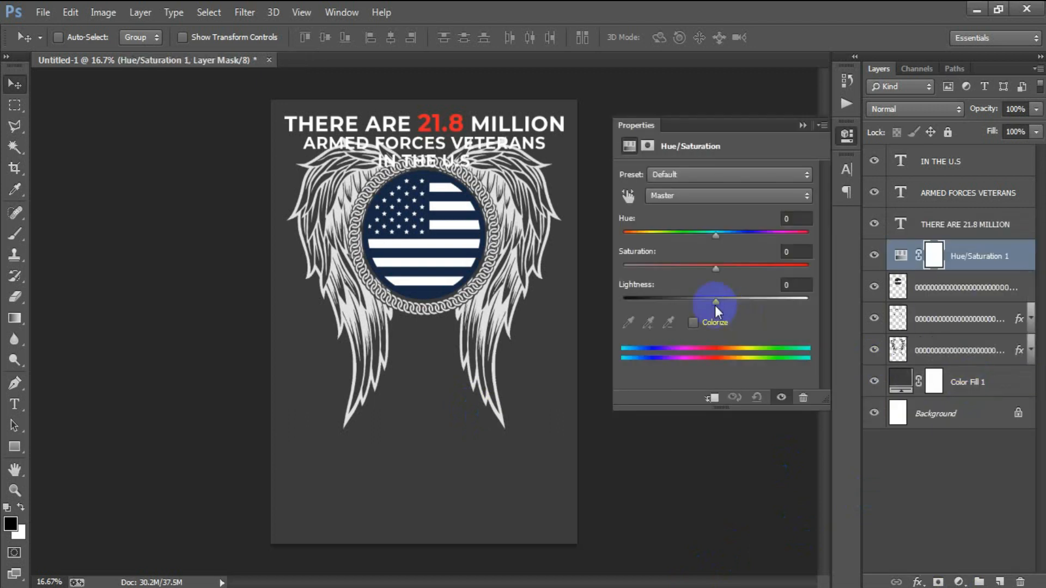
Set the Hue/Saturation lightness to +44 and clip the adjustment to the round flag layer
left_click_drag(715, 303, 749, 303)
left_click(711, 397)
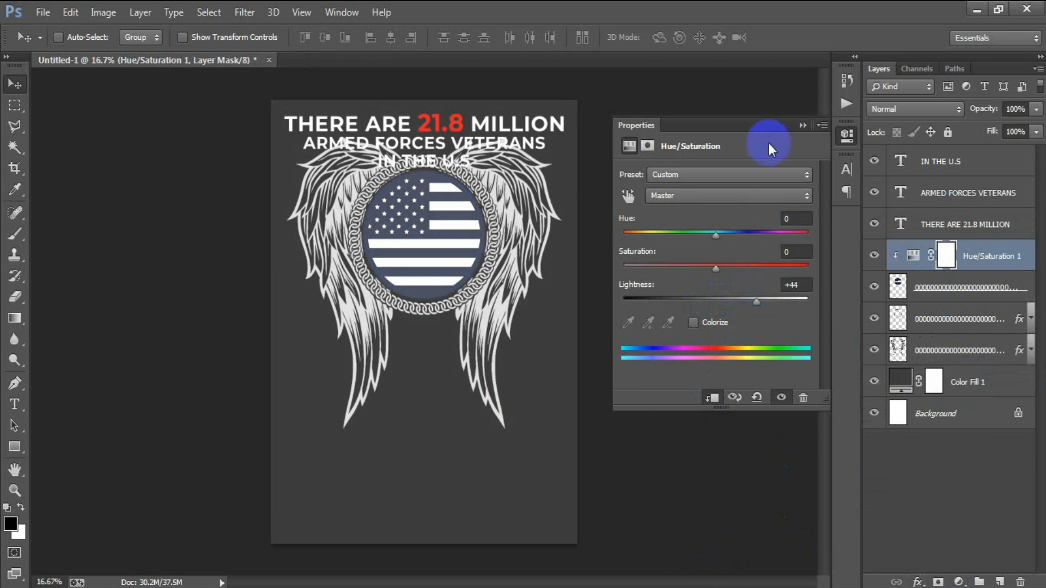
left_click(802, 125)
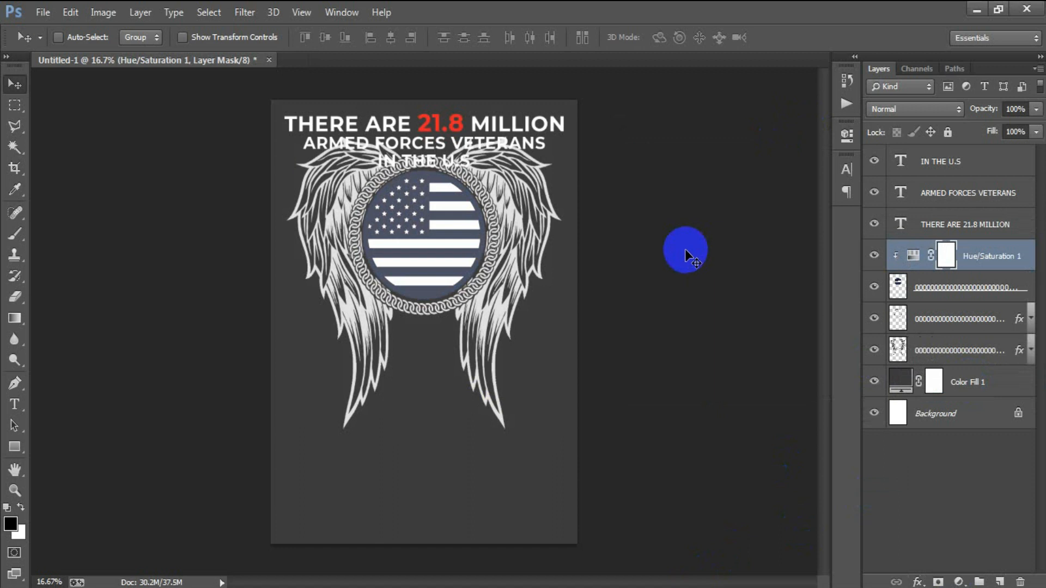
Place the black combat boot image, file ending in (8), inside the round flag at about 2.08 by 2.29 inches
left_click(41, 12)
left_click(94, 257)
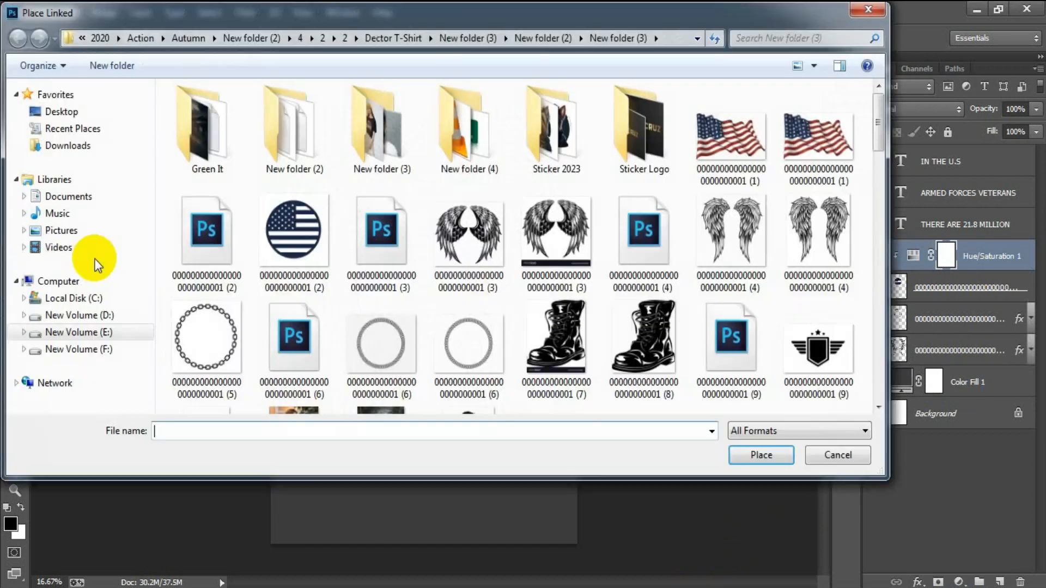
left_click(661, 360)
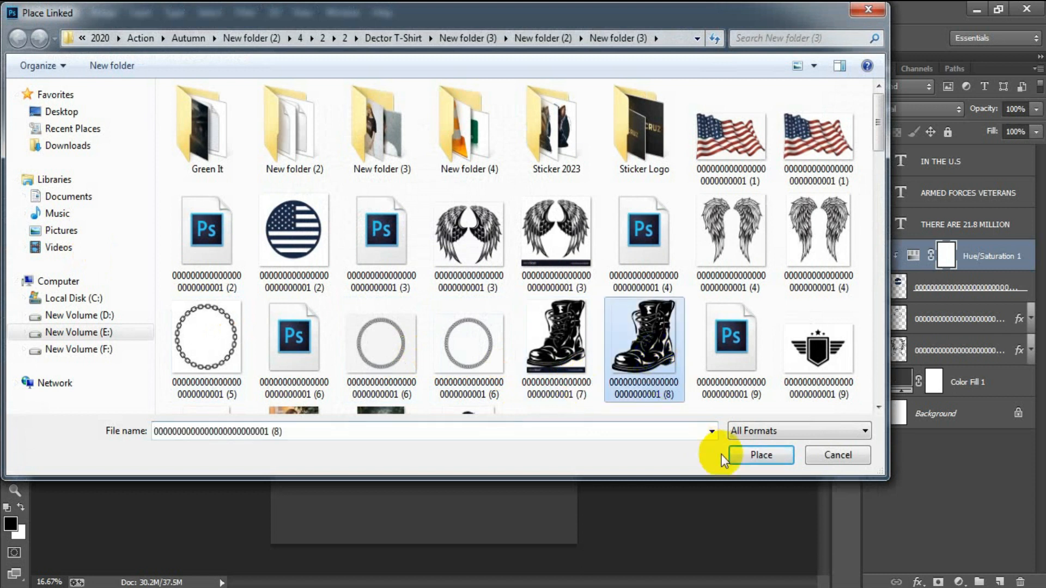
left_click(722, 456)
left_click_drag(585, 151, 466, 231)
left_click_drag(466, 163, 459, 192)
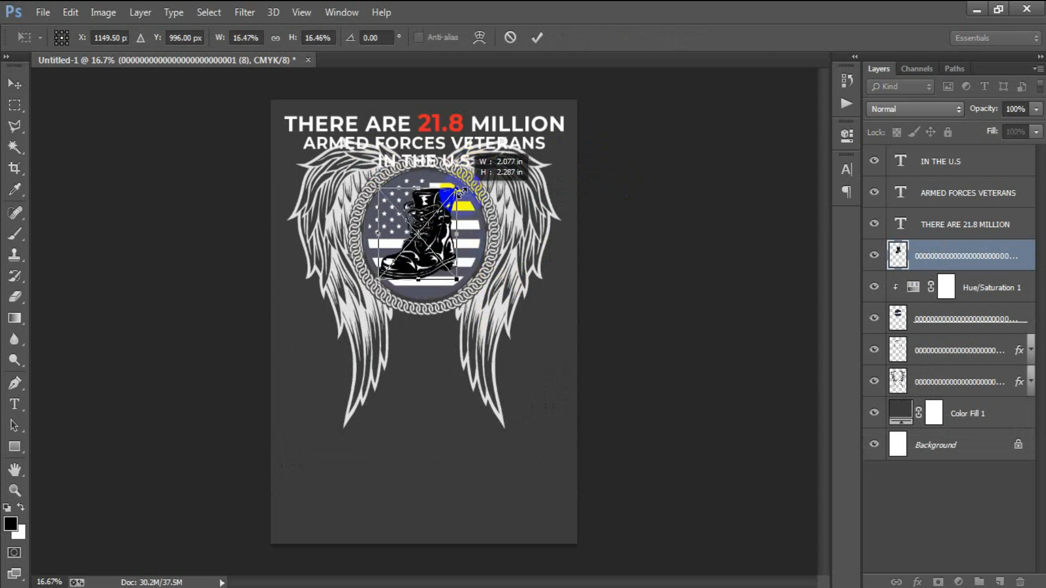
left_click(537, 37)
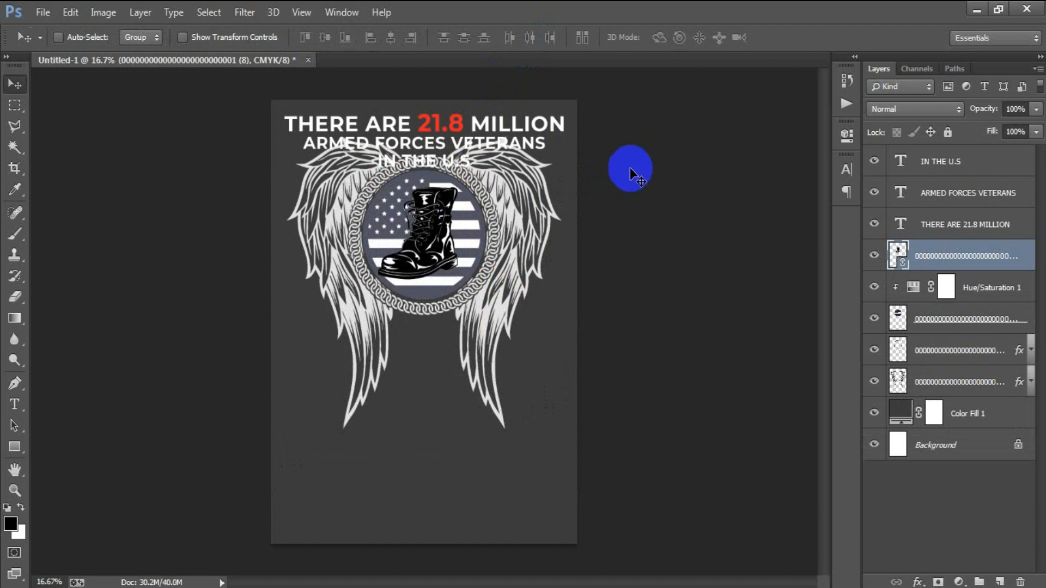
Centre the boot horizontally on the canvas using the Background layer, and rasterize the boot layer
left_click(972, 450, "ctrl")
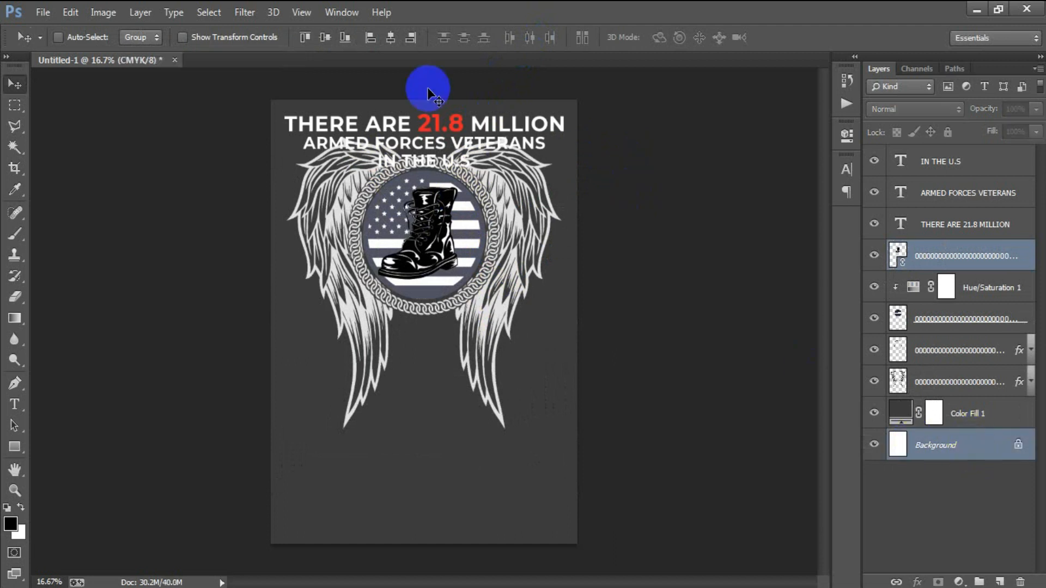
left_click(391, 39)
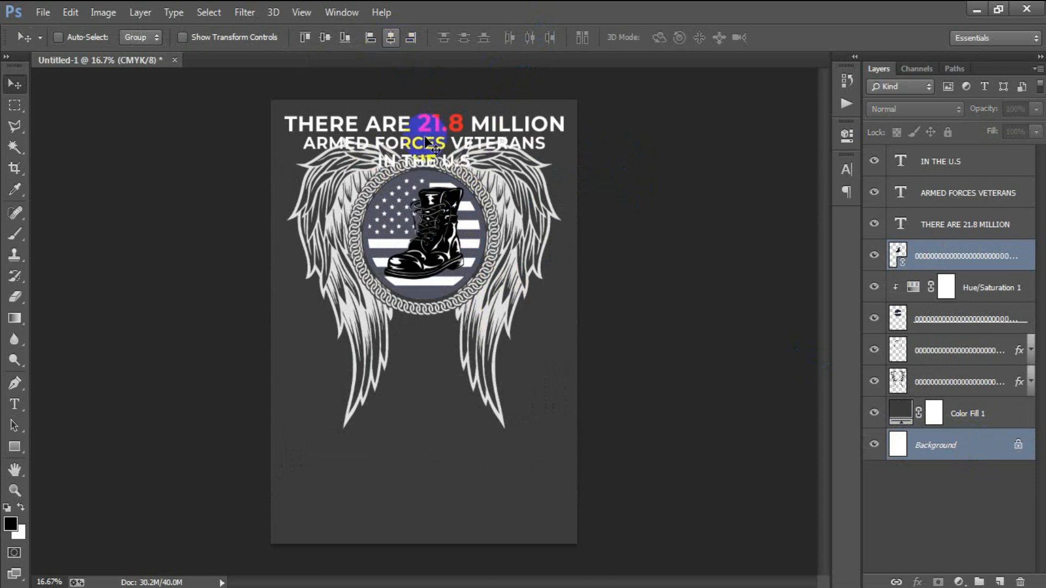
left_click(919, 270)
right_click(930, 268)
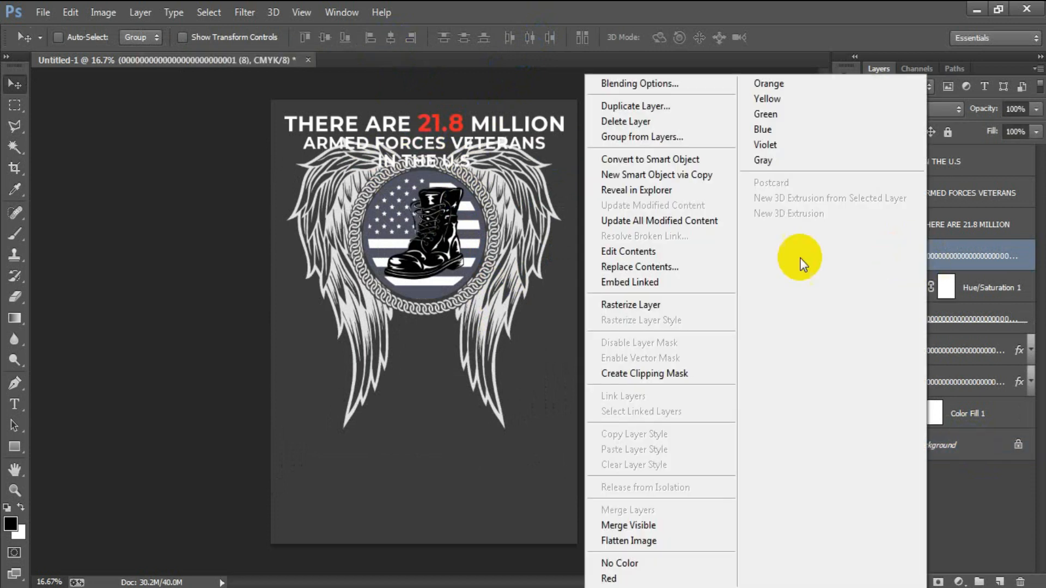
left_click(666, 302)
Nudge the boot slightly left and fine-tune its height within the round flag
key("shift+Left")
key("shift+Left")
key("shift+Left")
key("shift+Left")
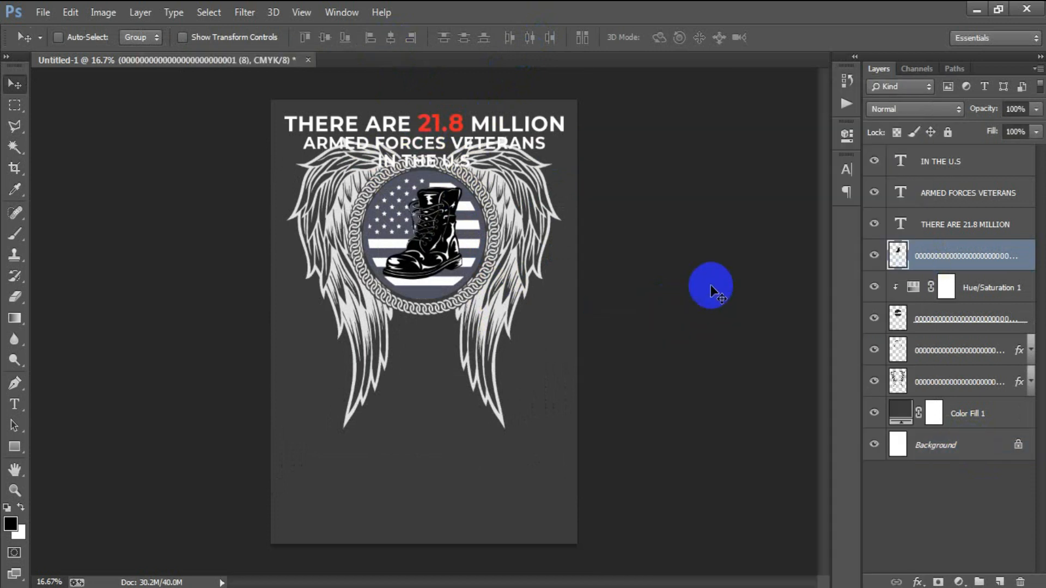
key("shift+Up")
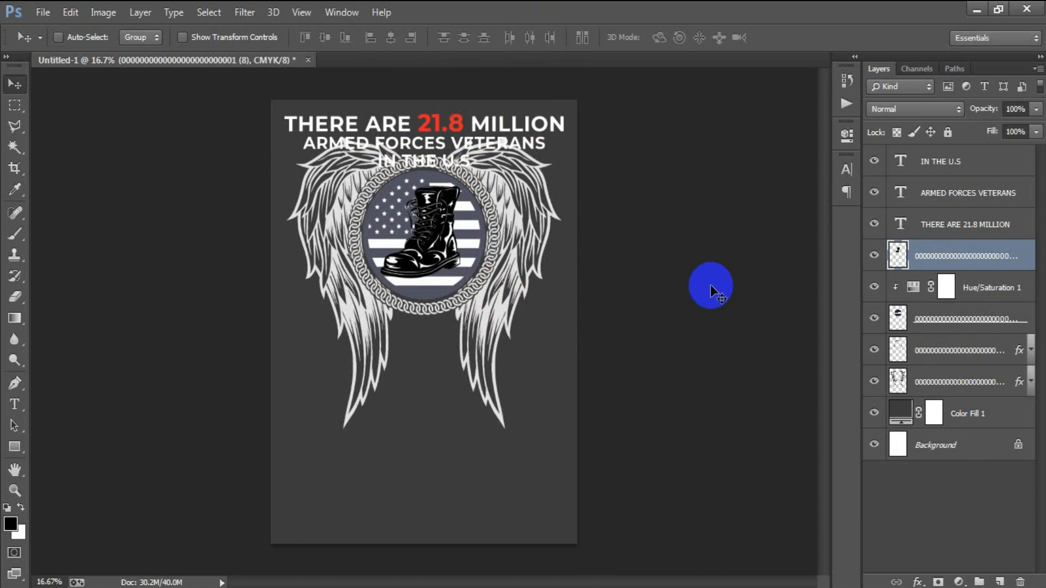
key("shift+Down")
key("shift+Up")
key("shift+Down")
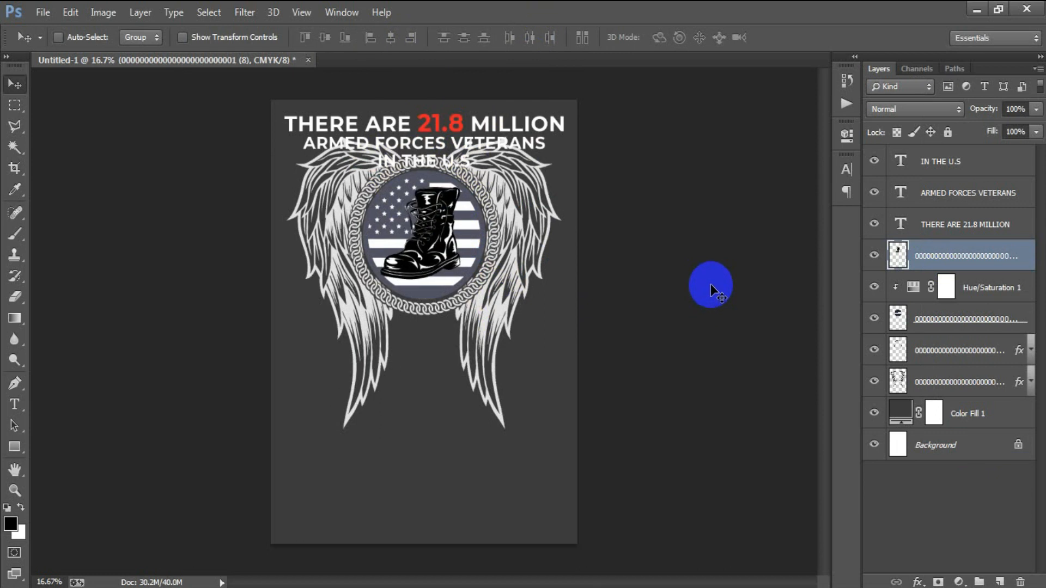
key("alt+bracketleft")
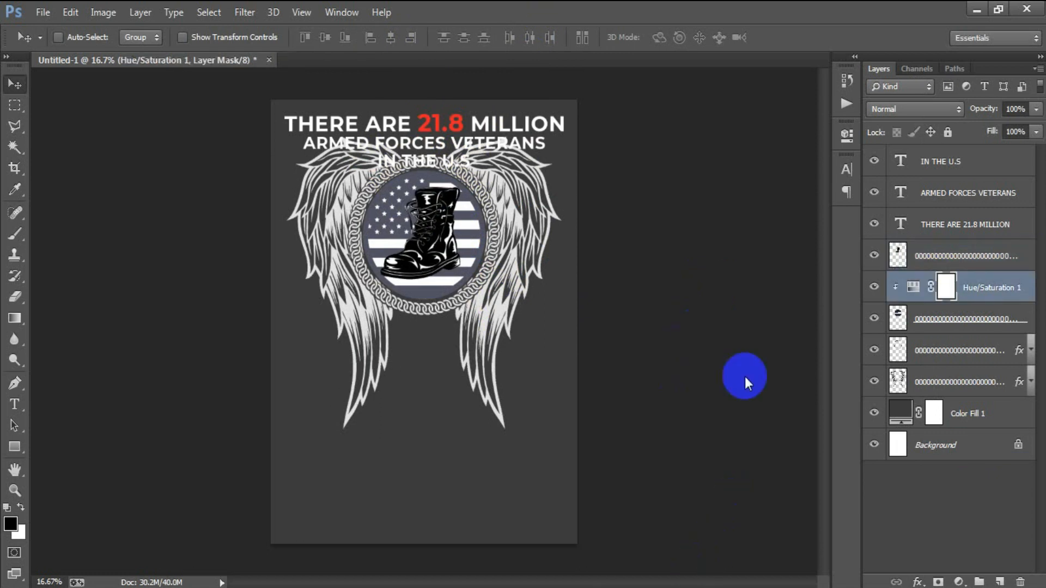
Add the text "LET THAT SINK IN" on a new layer above the other text and move it just below the chain ring
left_click(976, 168)
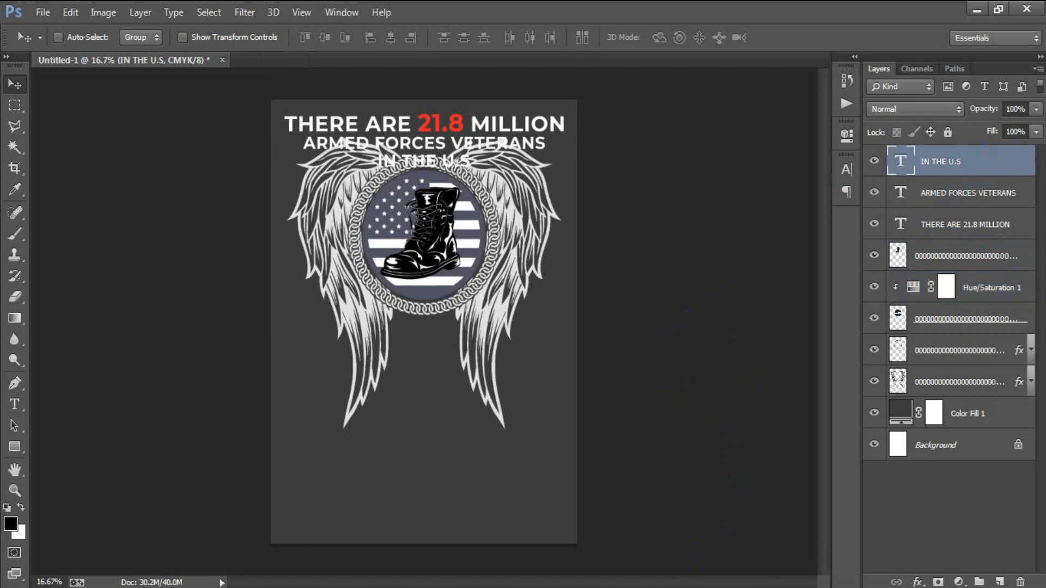
left_click(999, 582)
left_click(15, 404)
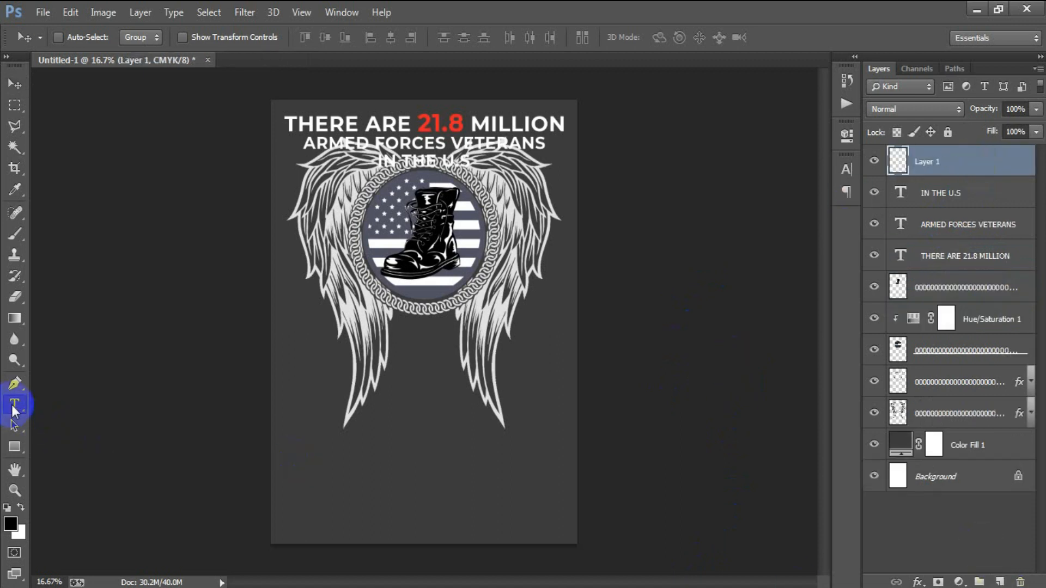
left_click(397, 421)
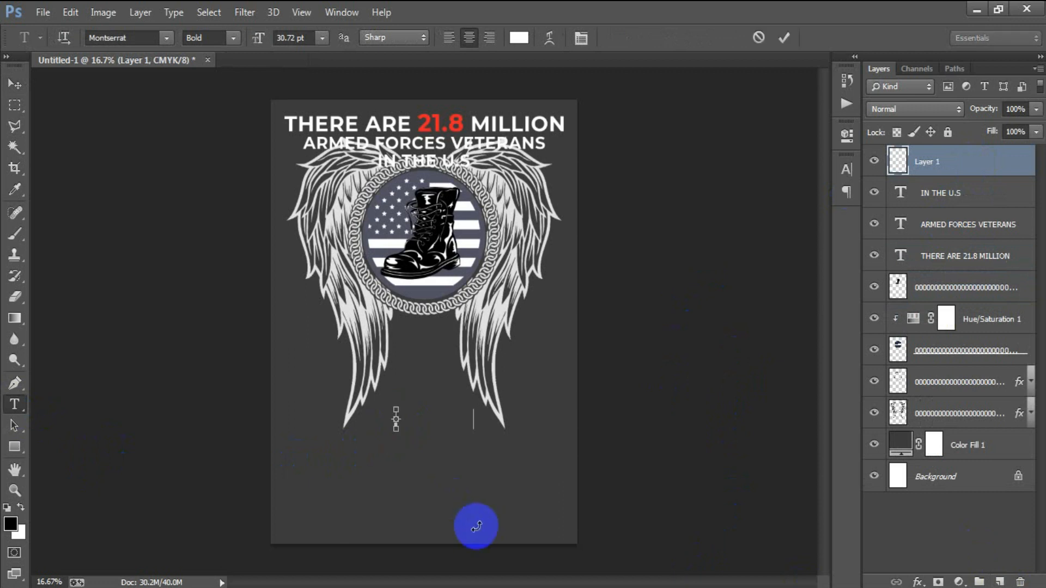
type("LET THAT SINK IN")
left_click(15, 84)
left_click_drag(376, 422, 413, 326)
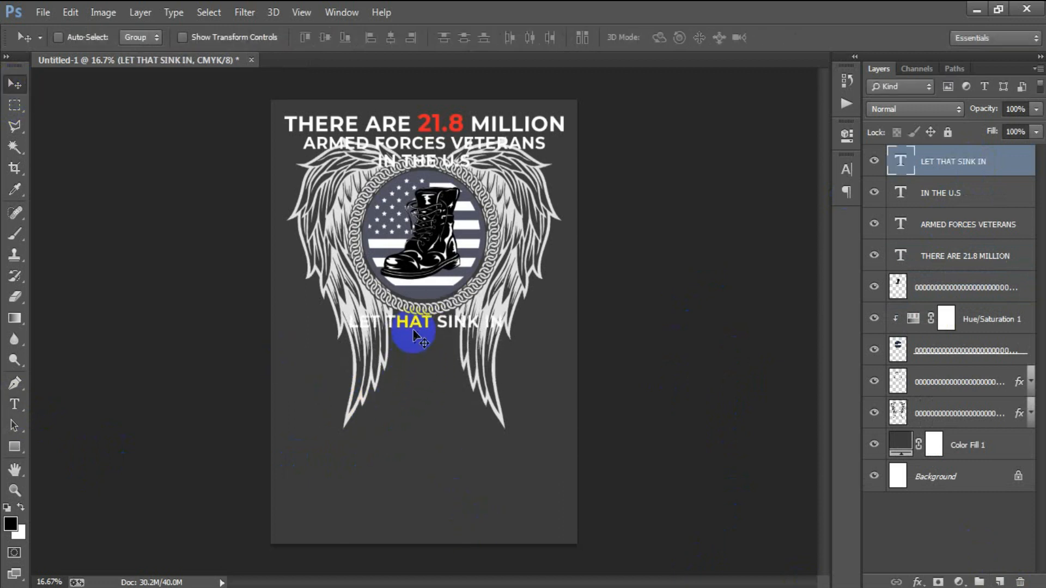
Centre the "LET THAT SINK IN" text horizontally on the canvas and fine-tune its height, checking the layer's visibility
left_click(945, 488)
left_click(392, 38)
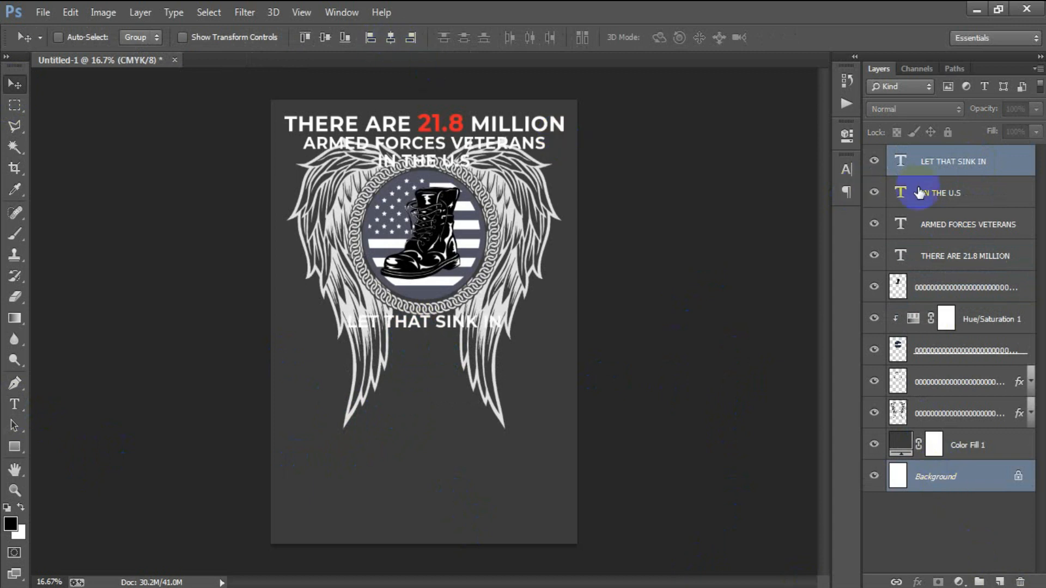
left_click(944, 168)
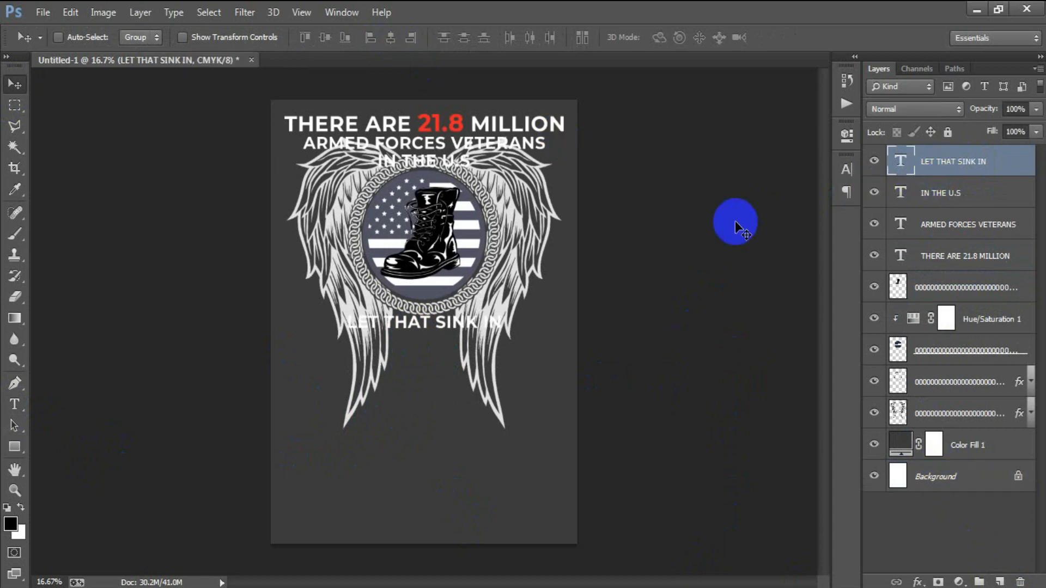
key("shift+Down")
key("shift+Up")
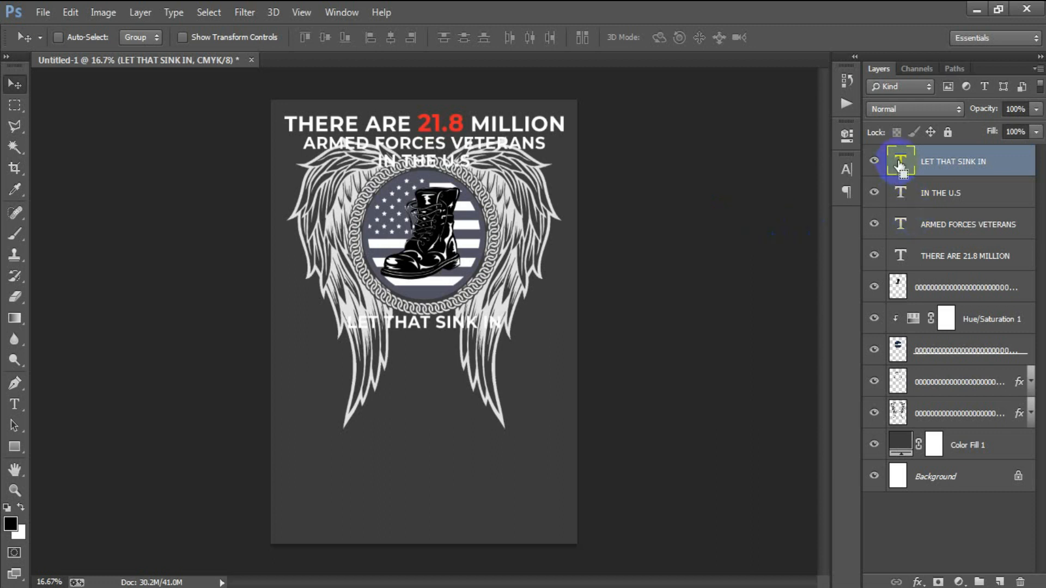
left_click(874, 163)
left_click(875, 162)
Add an outside stroke to the "LET THAT SINK IN" text, with its colour sampled from the red "21.8" in the headline
double_click(1033, 162)
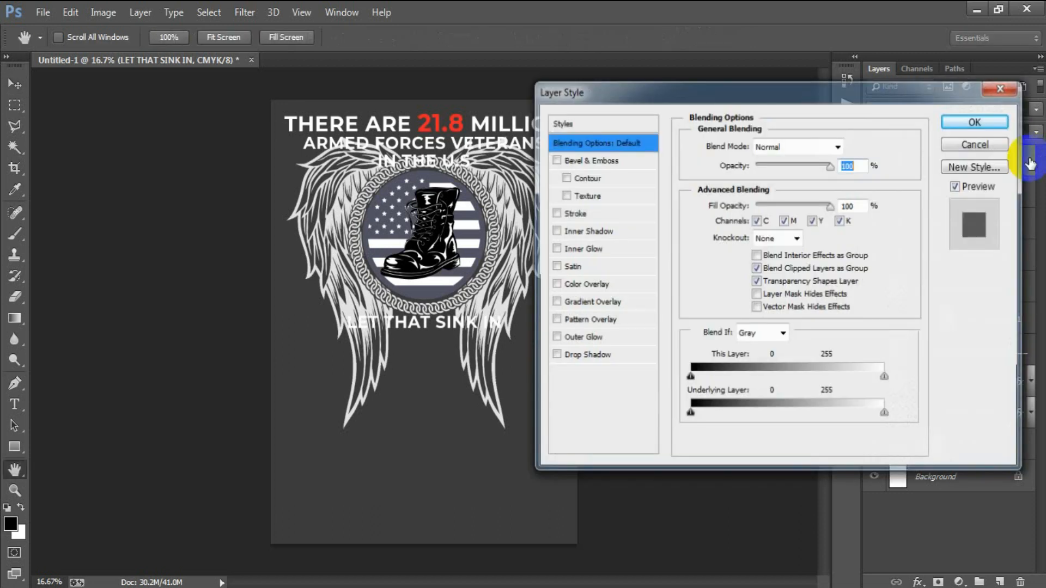
left_click(572, 213)
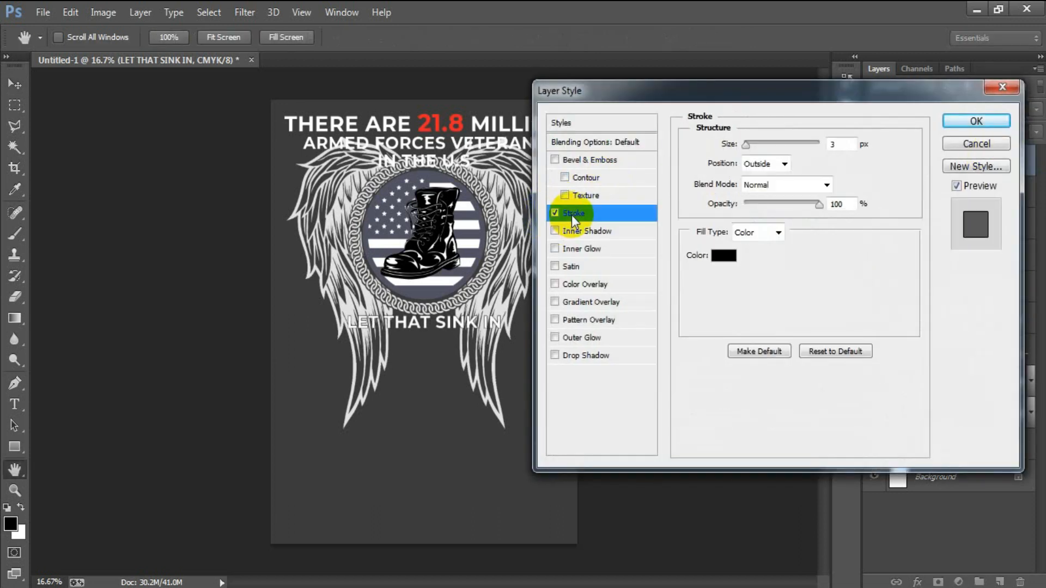
left_click(724, 256)
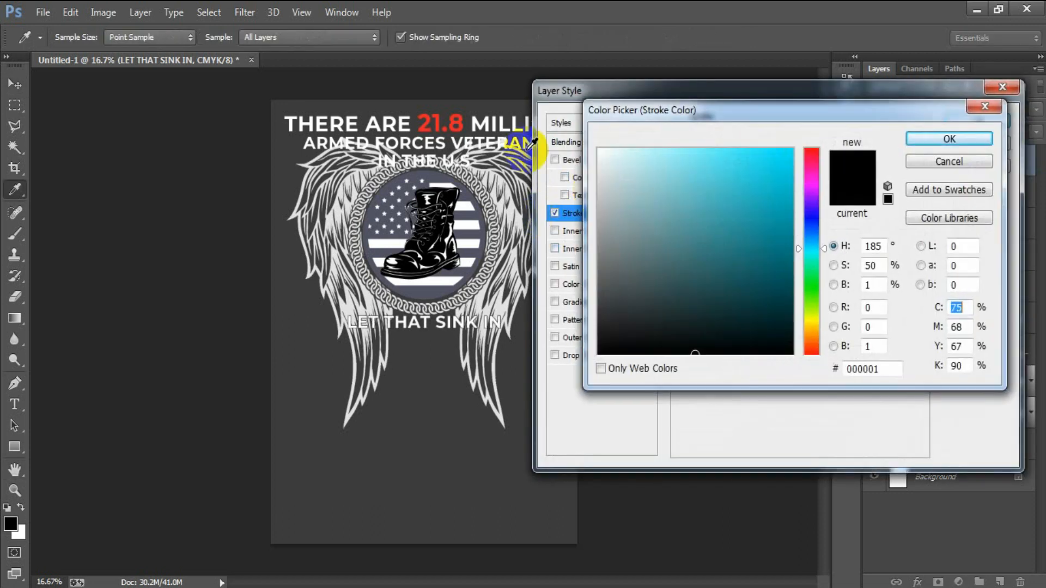
left_click(430, 117)
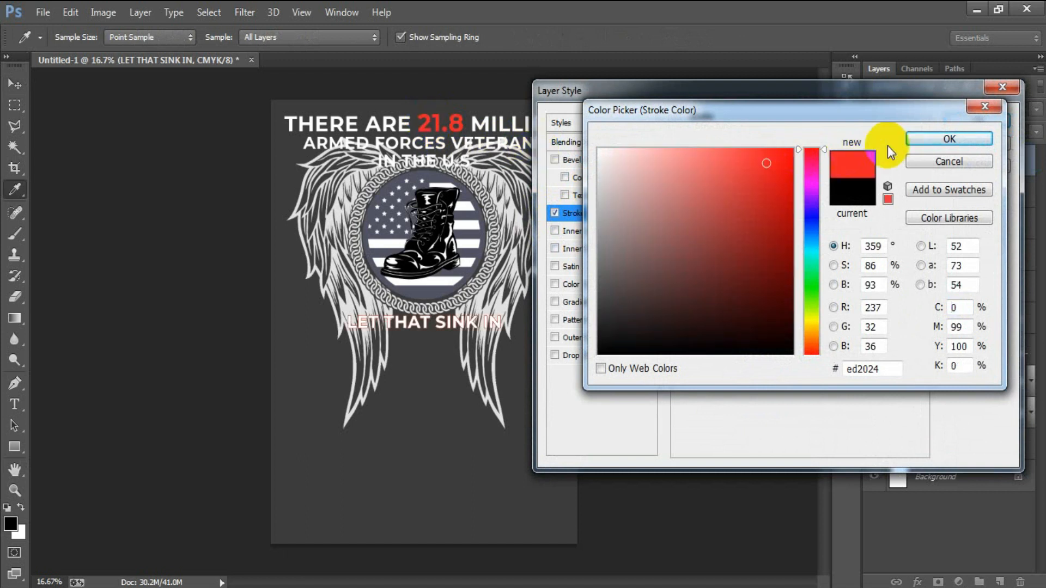
left_click(925, 135)
Change the text's stroke to a brighter, fully saturated red, make it slightly thicker and apply the layer style
left_click(724, 256)
left_click_drag(770, 175, 812, 129)
left_click(930, 137)
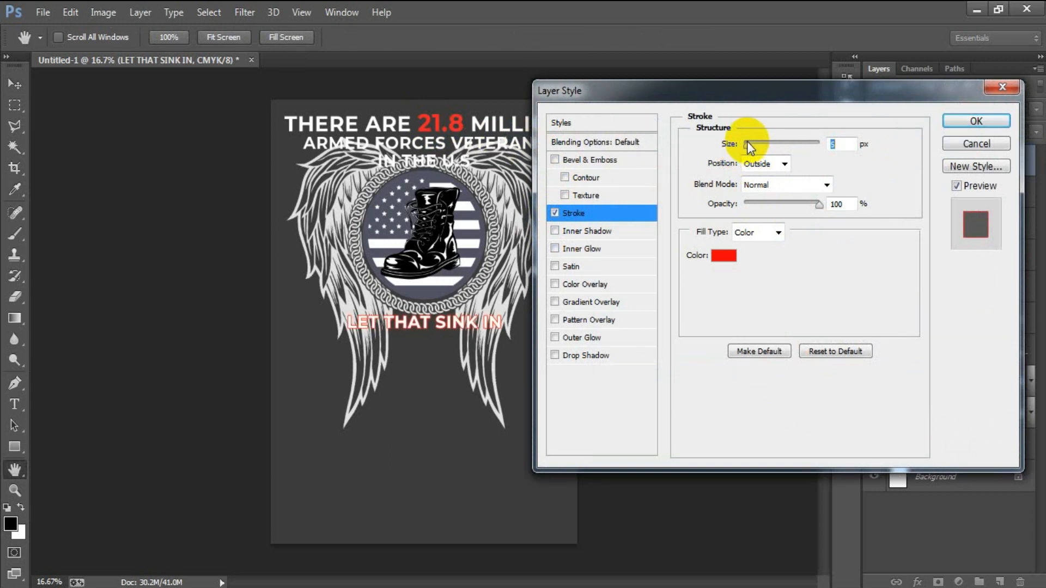
left_click(969, 122)
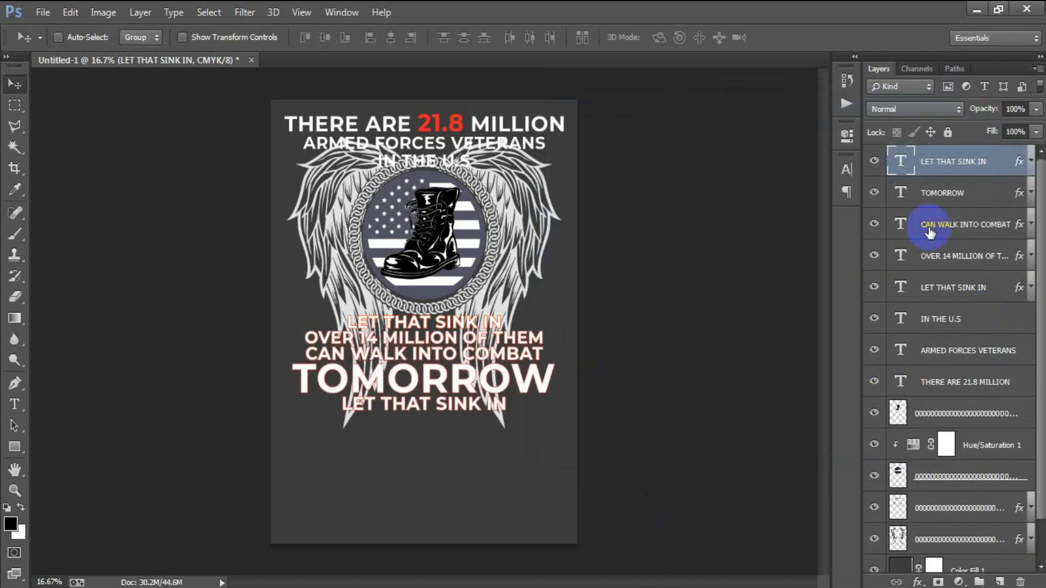
Toggle the visibility of the text layers from "TOMORROW" down to "IN THE U.S" to check each line
left_click(874, 192)
left_click(874, 193)
left_click(873, 225)
left_click(873, 225)
left_click(872, 256)
left_click(873, 256)
left_click(879, 287)
left_click(874, 287)
left_click(874, 319)
left_click(874, 319)
left_click(875, 319)
left_click(874, 319)
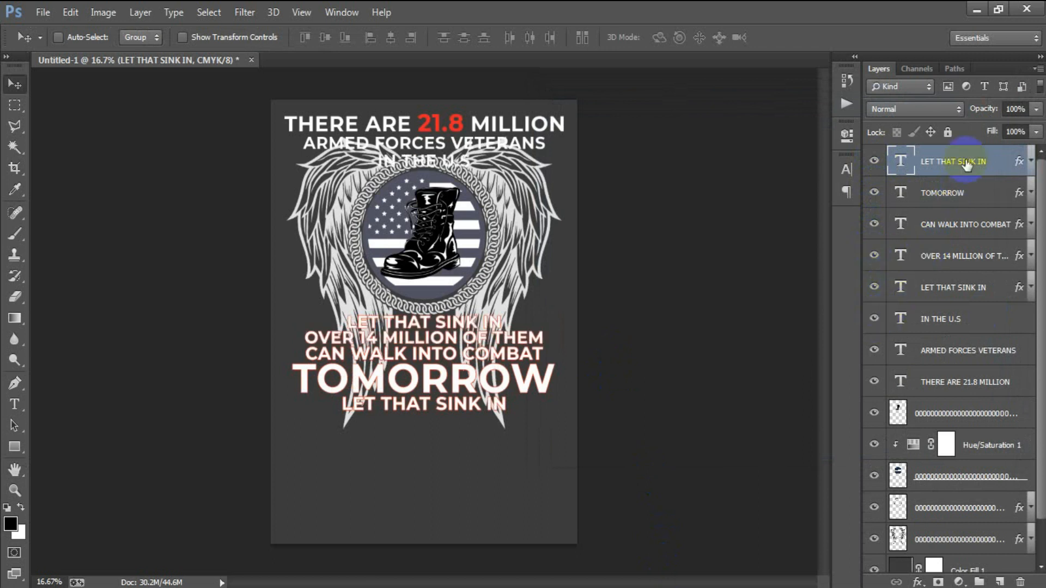
Open the winged shield EPS file, ending in (9), rasterized at a resolution of 300 pixels/inch
left_click(43, 12)
left_click(49, 42)
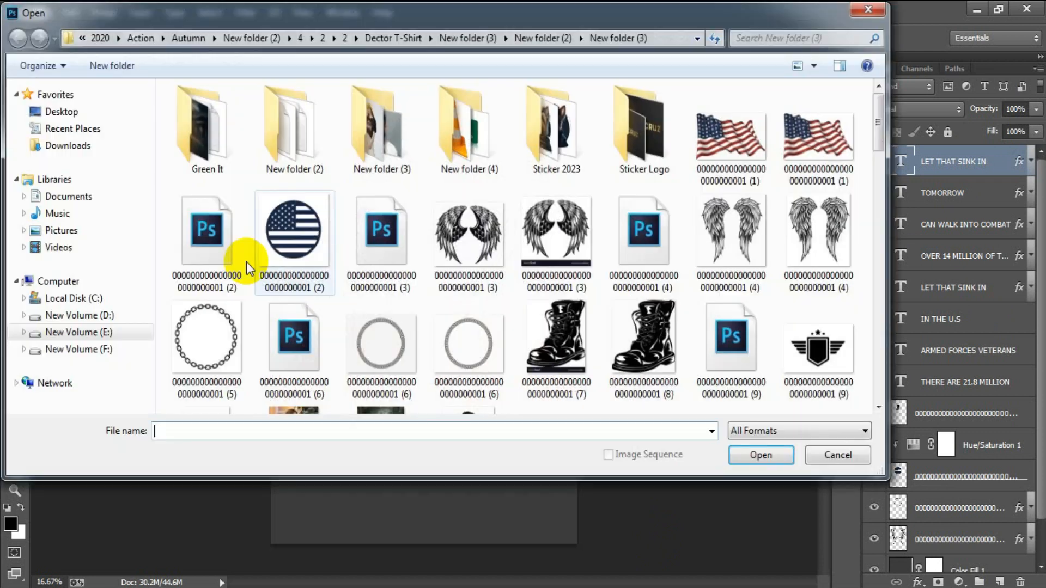
left_click(788, 363)
scroll(792, 374, "down", 3)
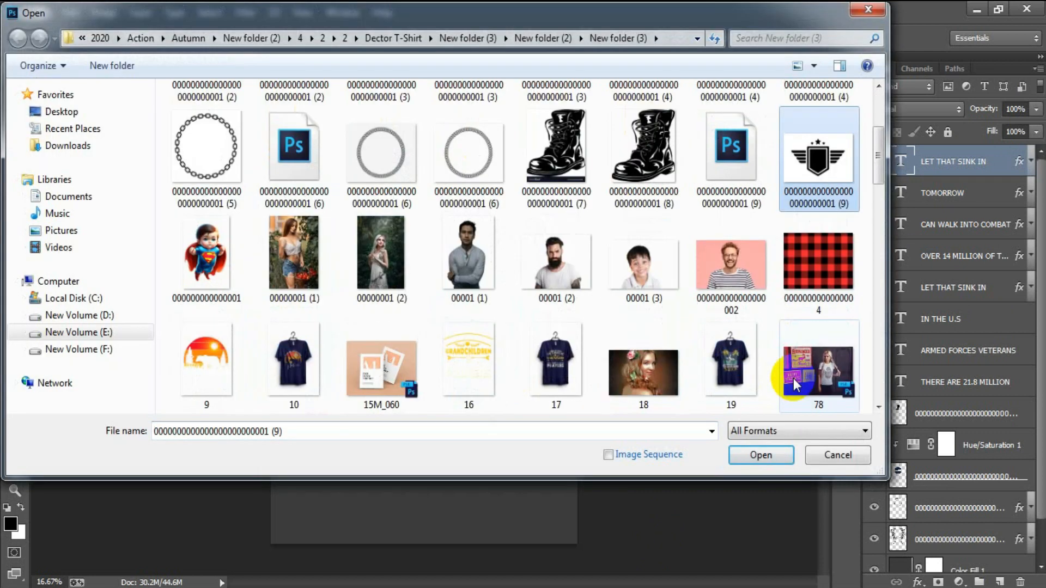
left_click(738, 455)
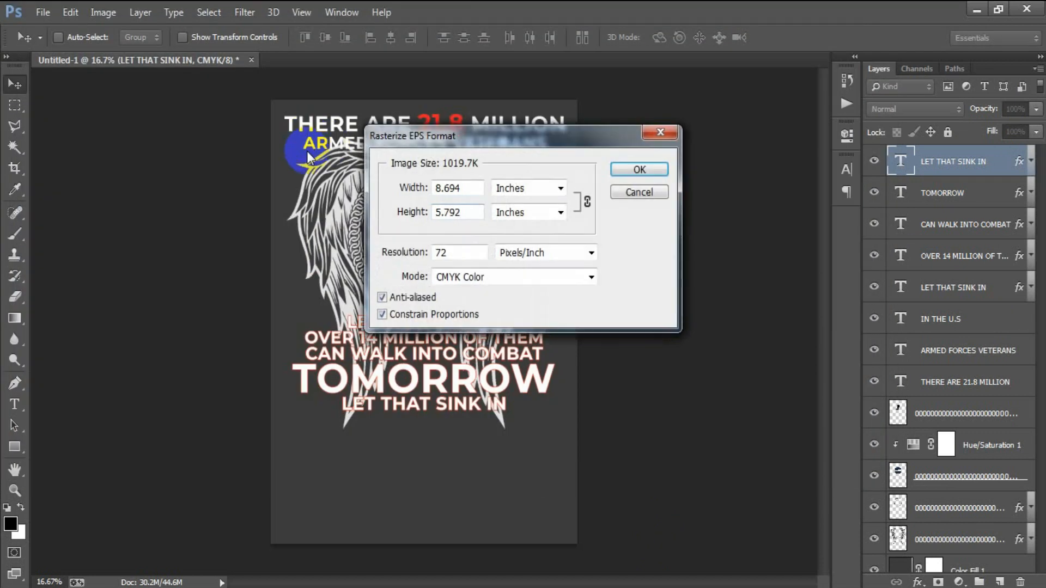
left_click_drag(464, 258, 385, 248)
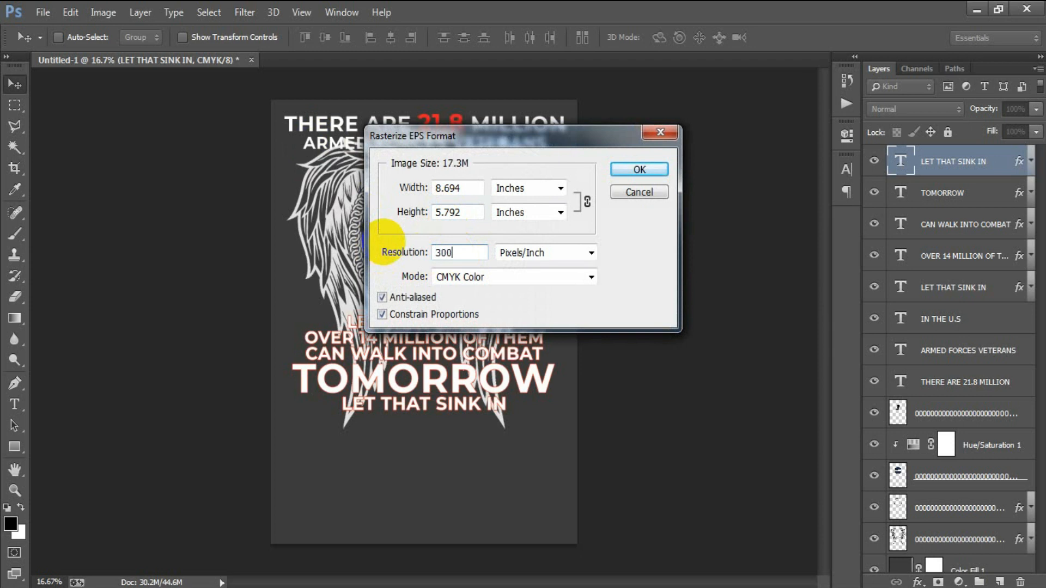
type("300")
key("Return")
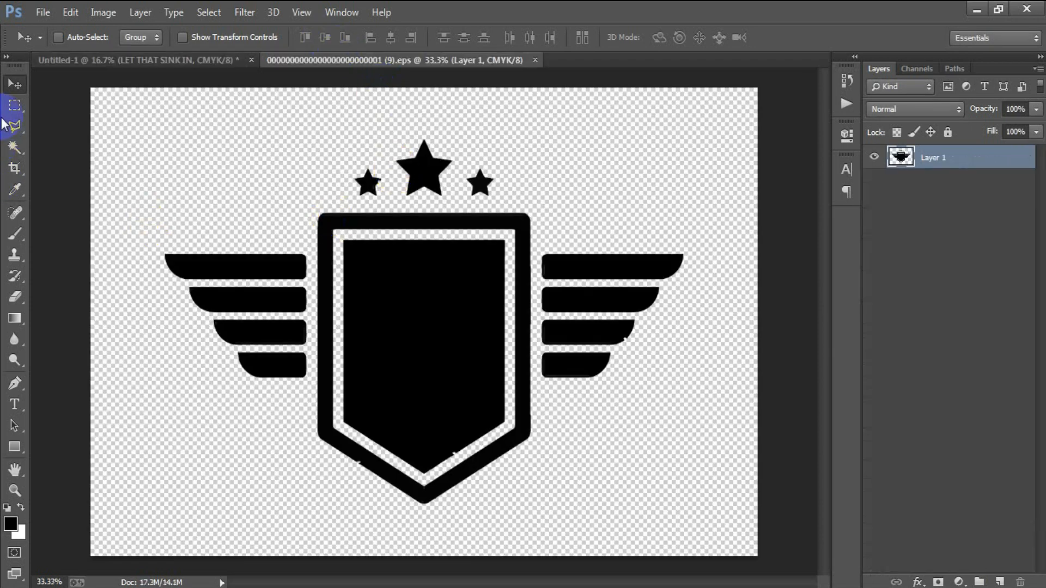
Copy the shield's left wing bars into the lower part of the T-shirt design and close the EPS without saving
left_click(15, 105)
left_click_drag(88, 155, 307, 432)
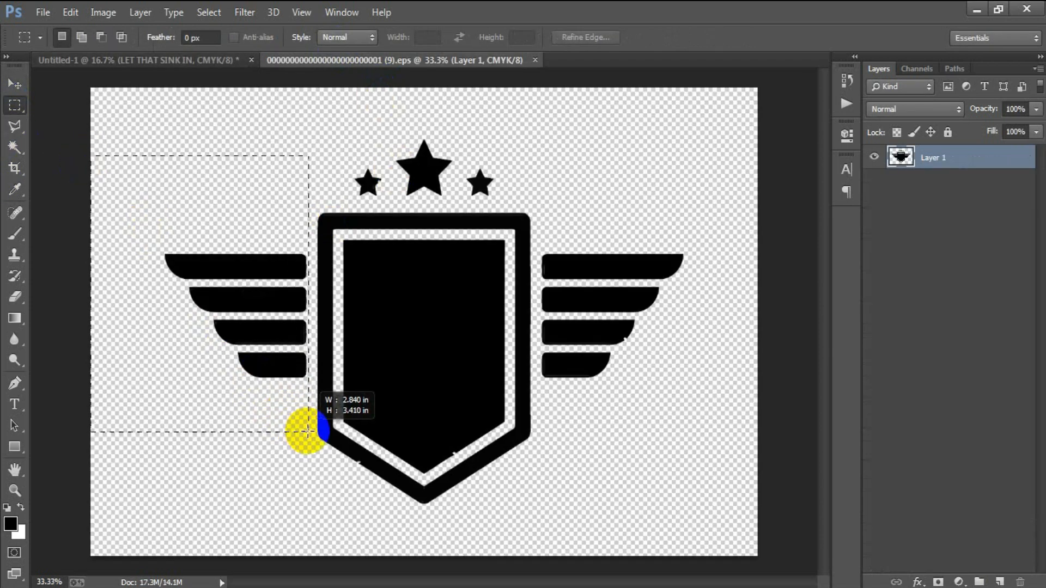
left_click(15, 83)
left_click_drag(234, 284, 430, 501)
left_click(497, 60)
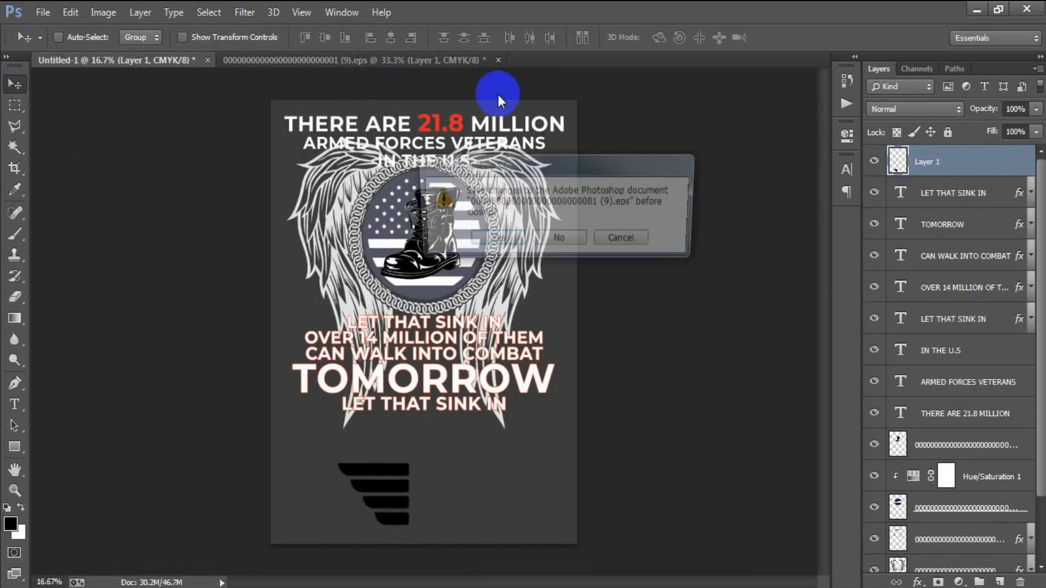
left_click(545, 241)
Add a Color Overlay with the light grey e2e2e2 to the wing-bar layer
double_click(1005, 159)
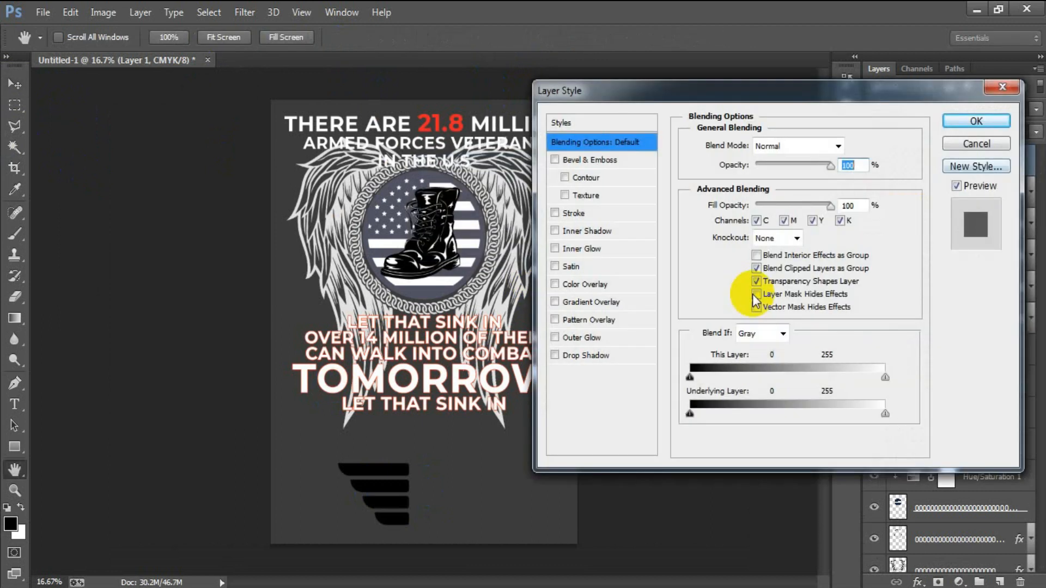
left_click(592, 286)
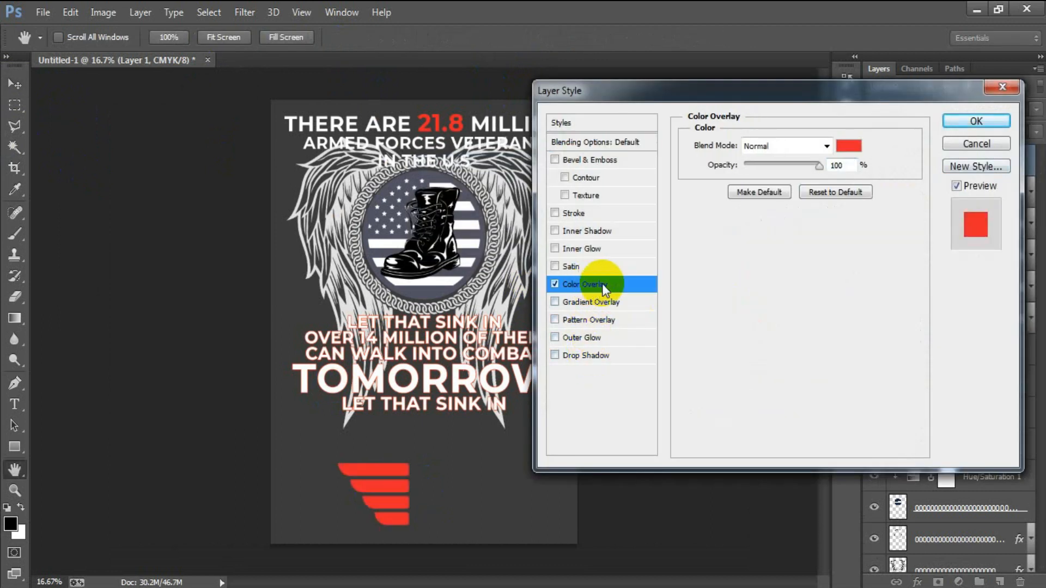
left_click(842, 147)
left_click_drag(890, 368, 810, 375)
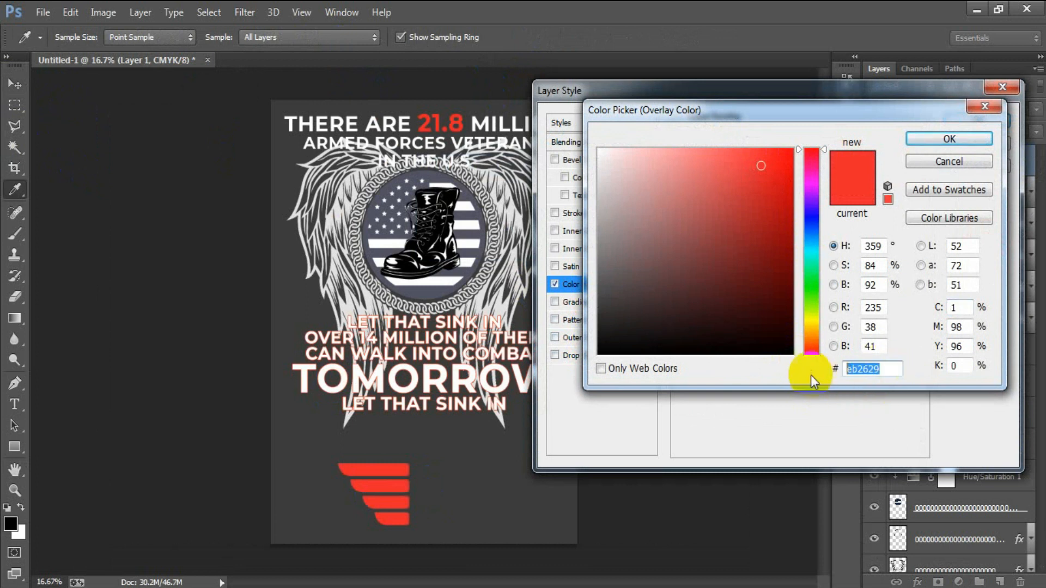
type("e2e2e2")
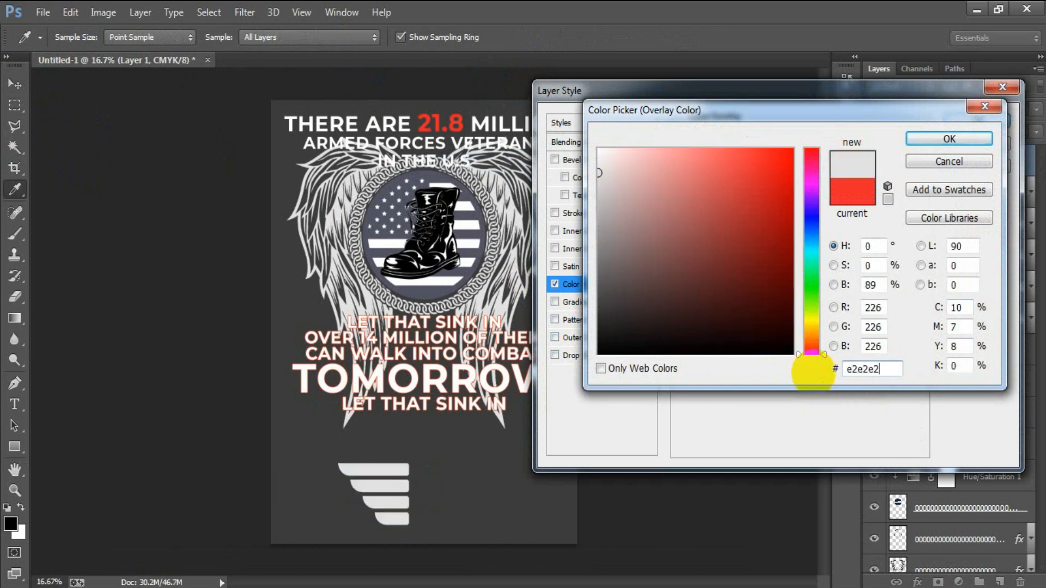
left_click(964, 139)
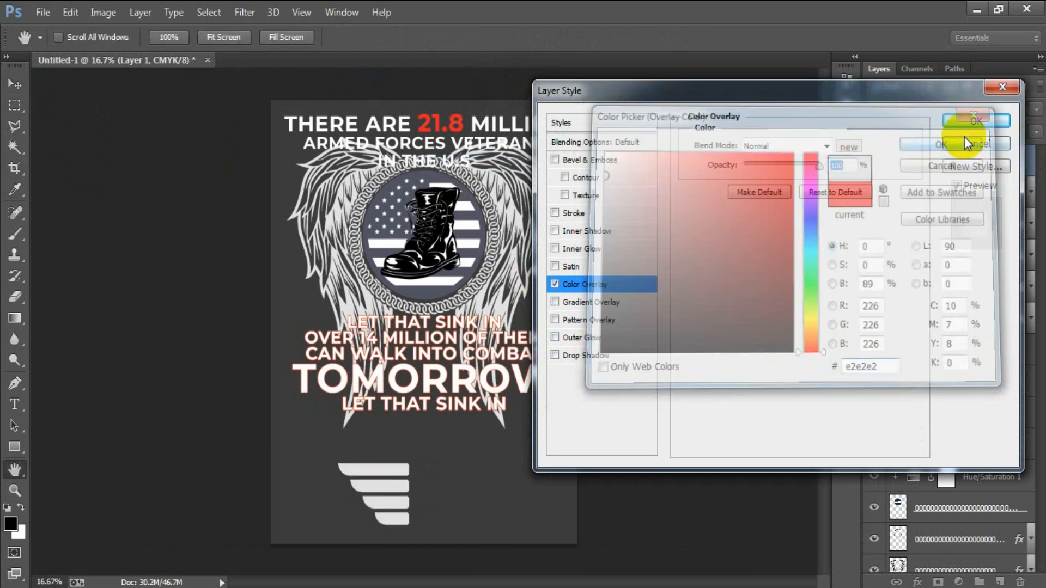
left_click(978, 121)
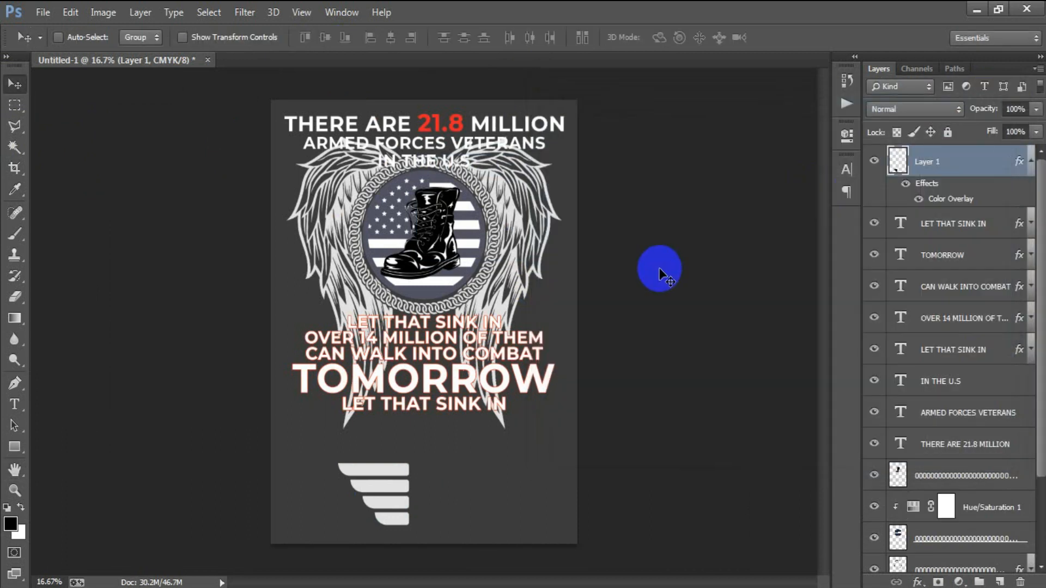
Scale the wing bars down to a small ornament placed at the left end of the upper "LET THAT SINK IN" line
key("ctrl+t")
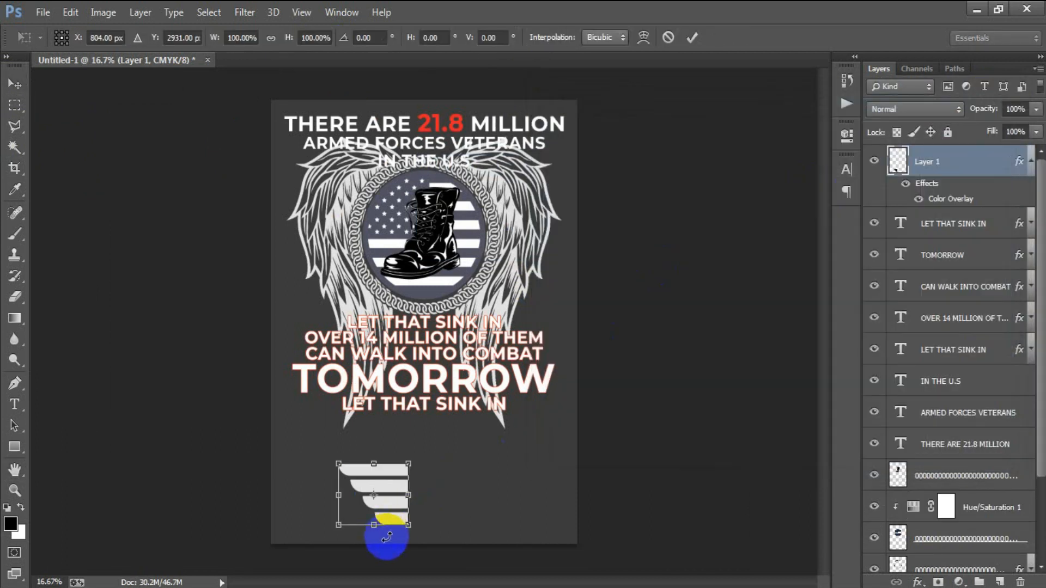
left_click_drag(405, 530, 342, 333)
left_click(692, 37)
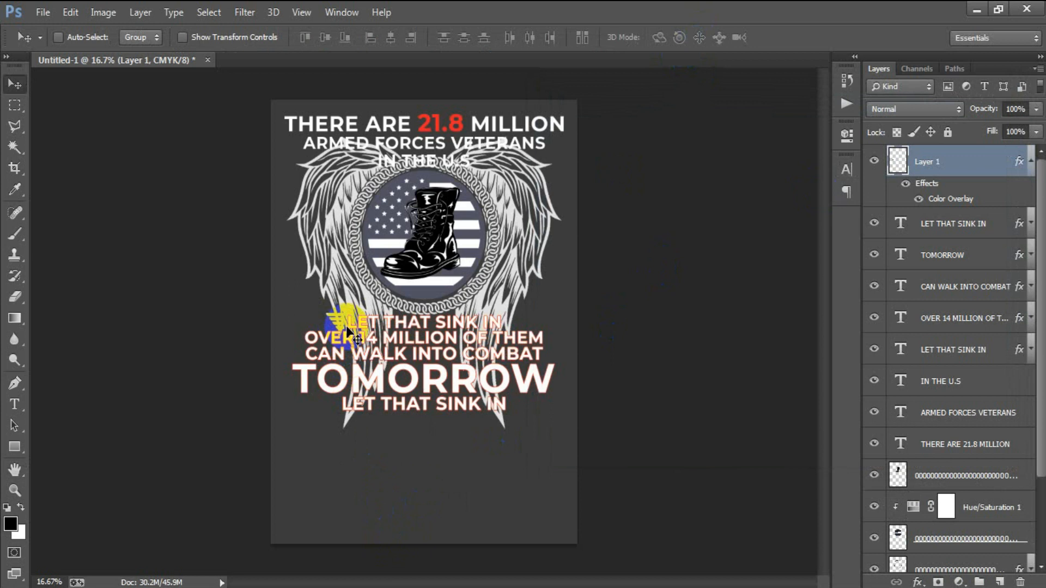
key("ctrl+t")
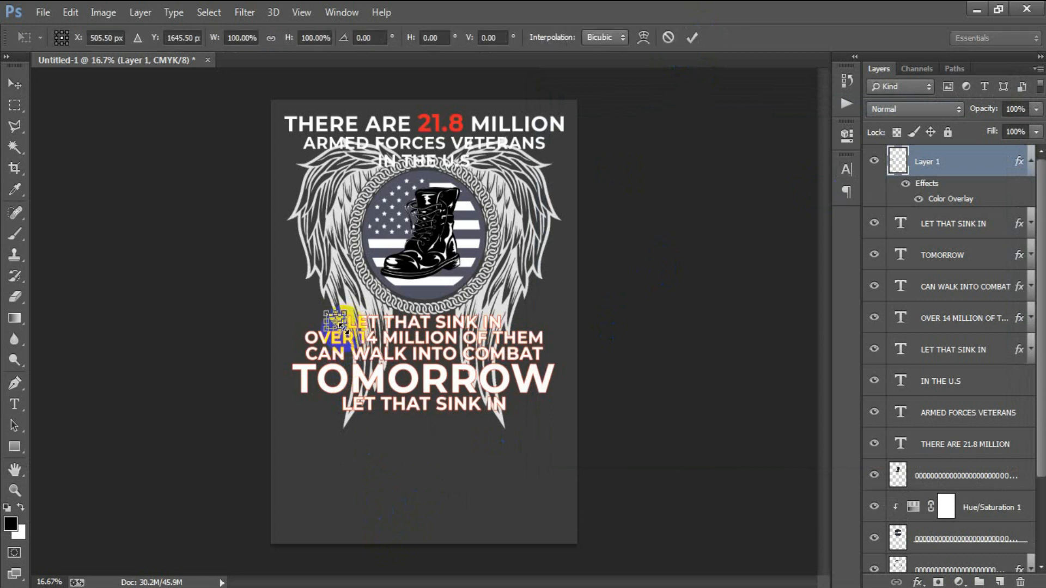
left_click_drag(341, 325, 341, 324)
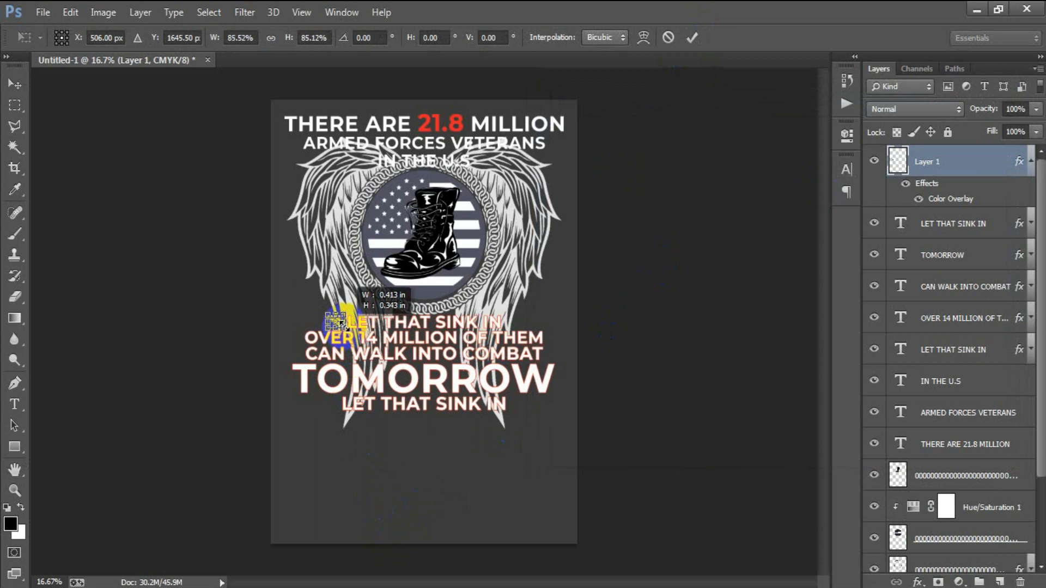
left_click(692, 37)
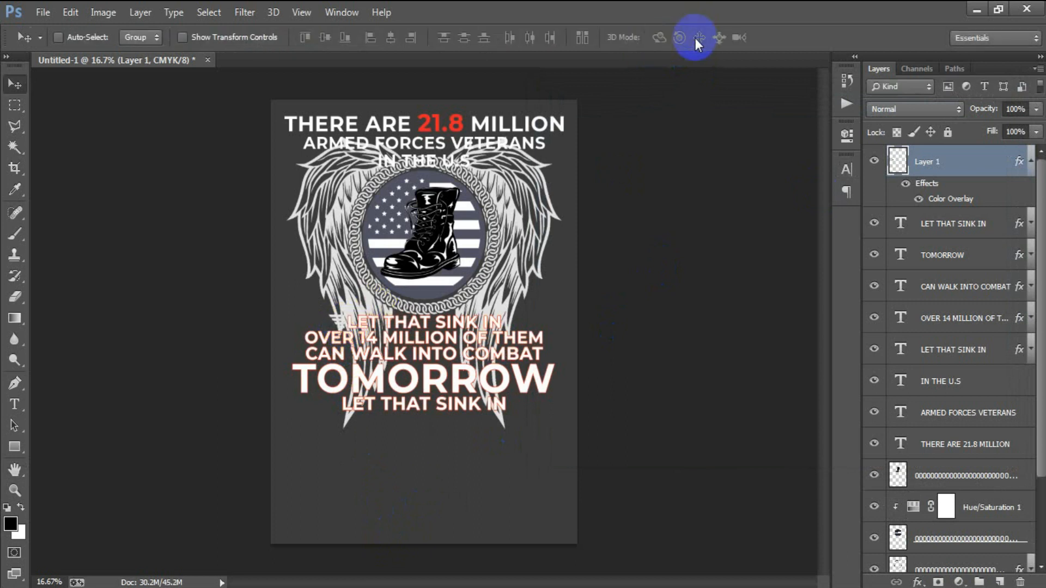
Change the wing bars' Color Overlay to pure white, ffffff
double_click(944, 213)
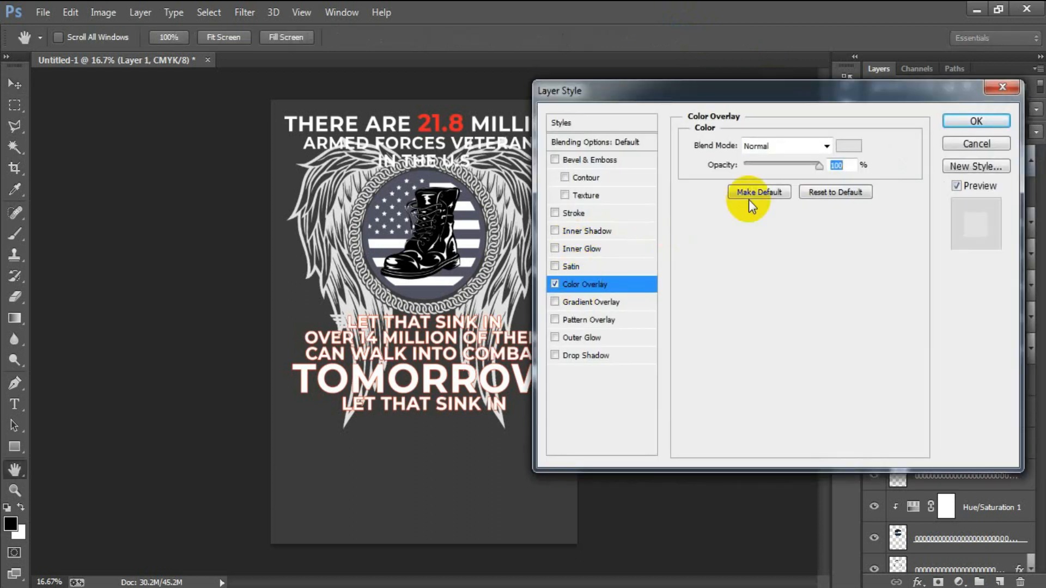
left_click(847, 152)
left_click_drag(719, 206, 514, 101)
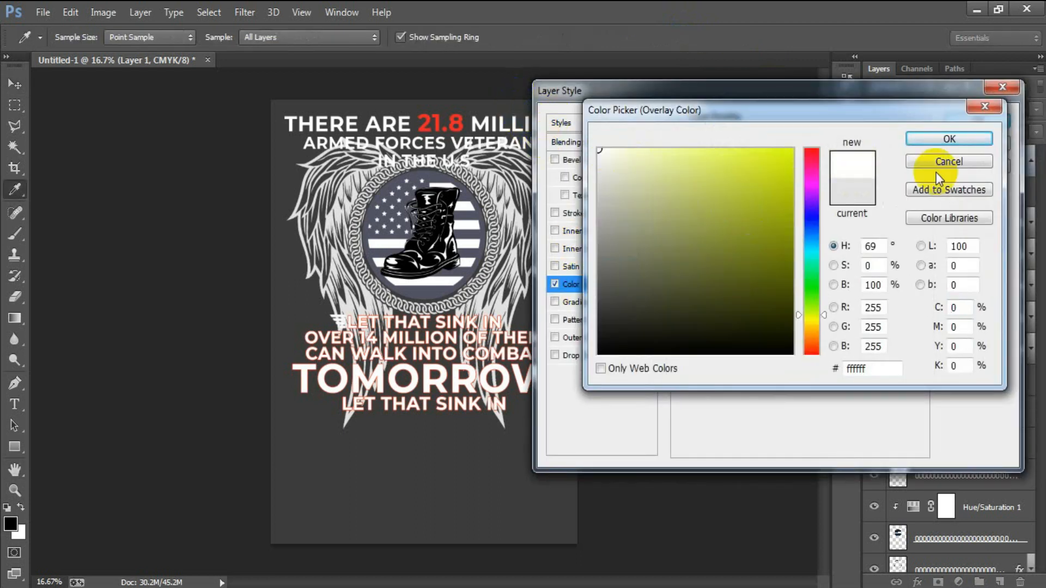
left_click(948, 142)
left_click(989, 119)
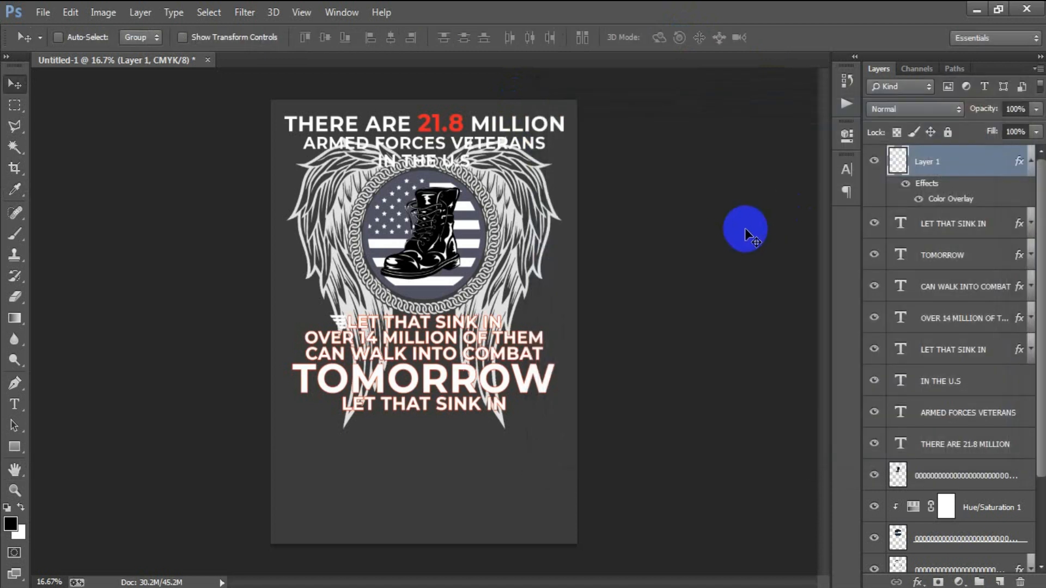
Duplicate the wing bars to the right end of the upper "LET THAT SINK IN" line, flipped to mirror the left ones, and collapse both effects lists
key("ctrl+j")
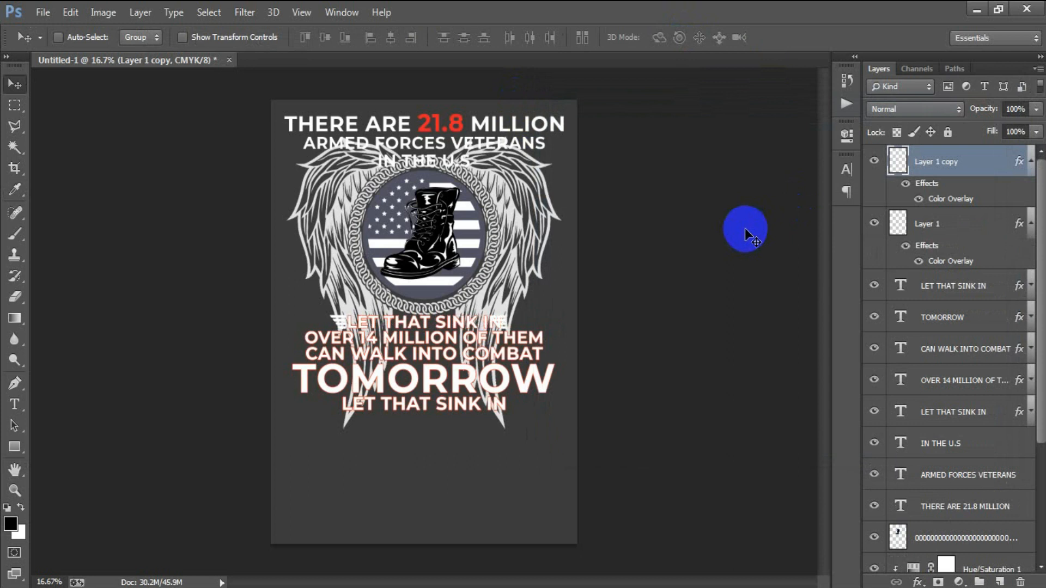
key("ctrl+t")
right_click(512, 323)
left_click(556, 310)
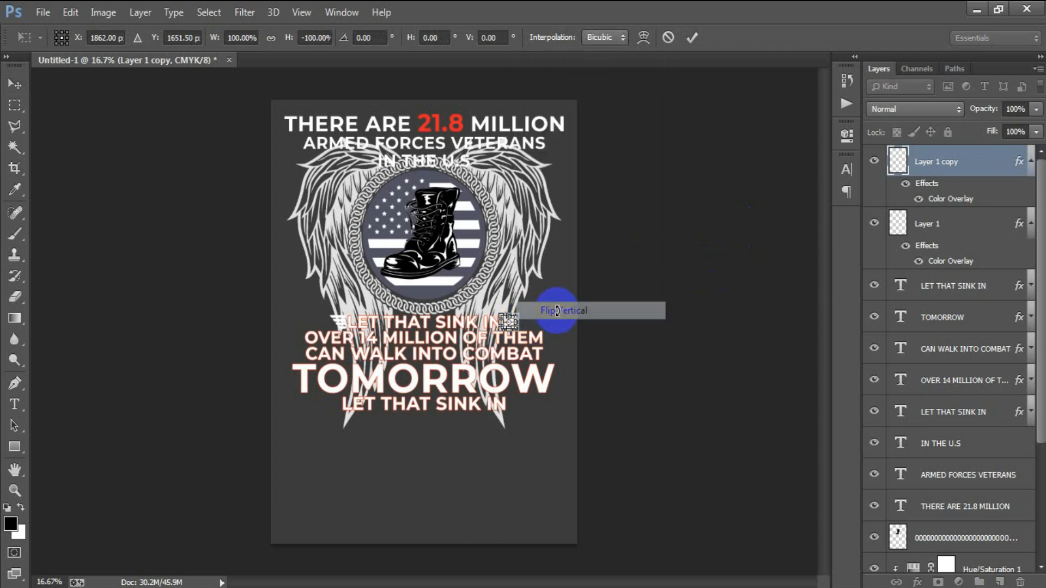
left_click(692, 38)
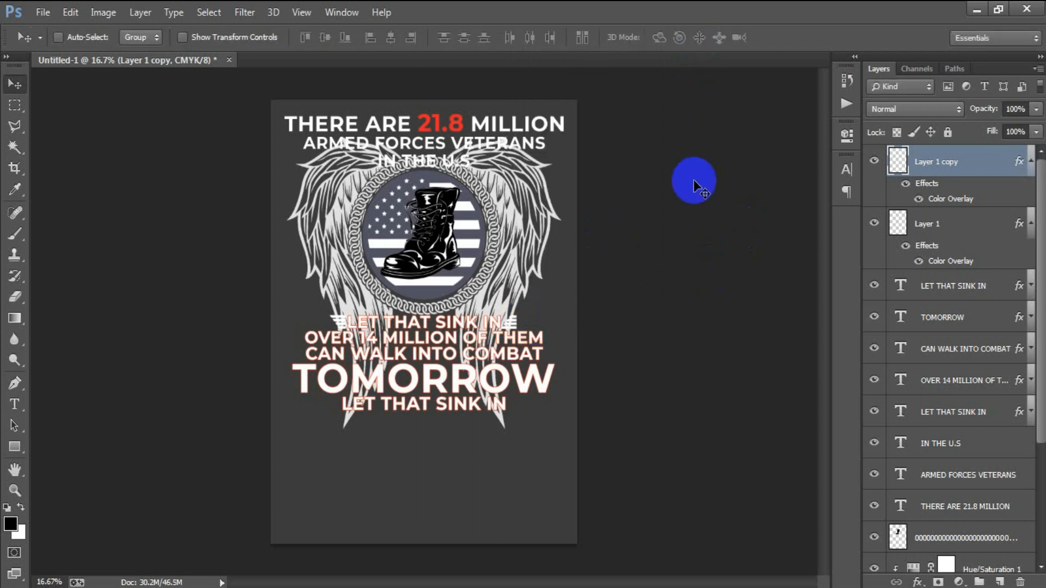
key("ctrl+t")
right_click(508, 322)
left_click(599, 310)
left_click(692, 38)
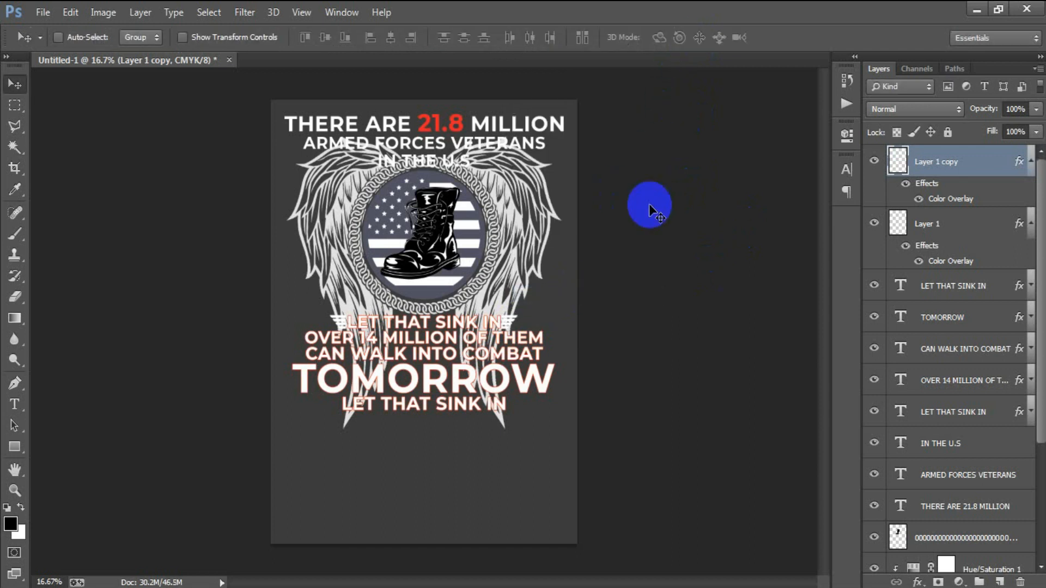
left_click(1030, 223)
left_click(1030, 161)
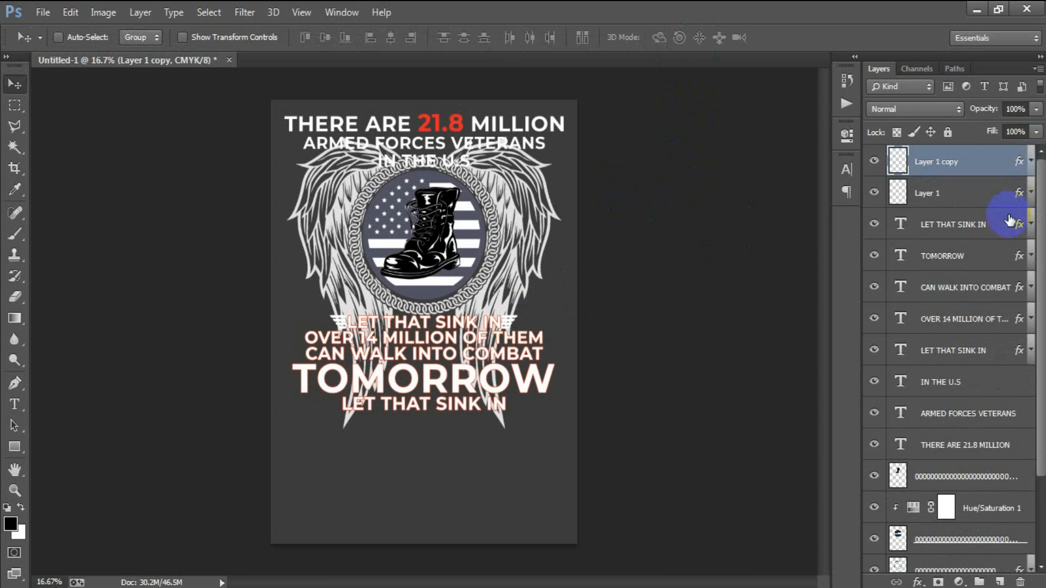
Place the waving US flag image, ending in (1), as a linked file in the design
left_click(42, 12)
left_click(70, 259)
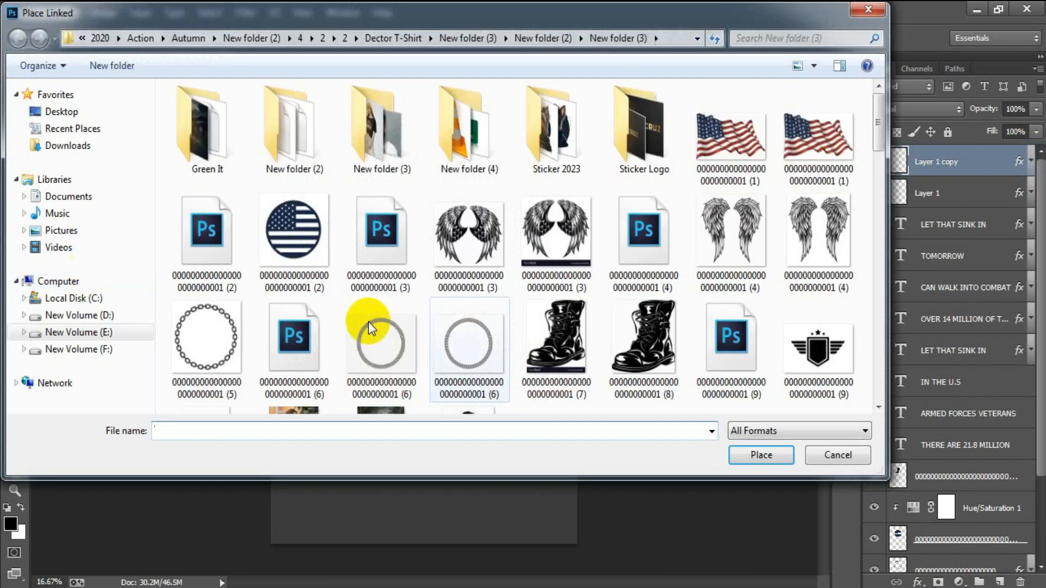
left_click(760, 174)
left_click(744, 453)
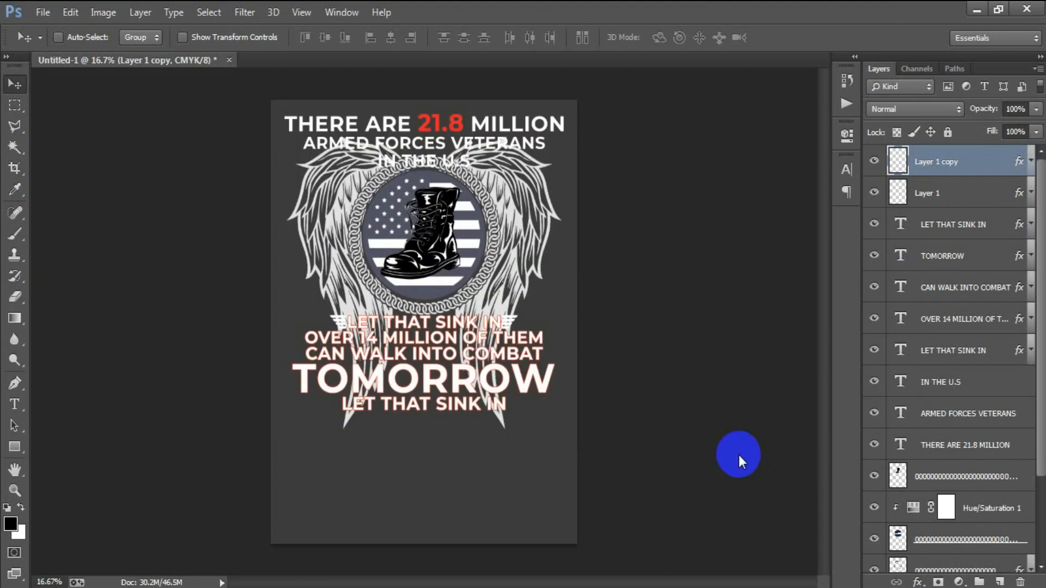
left_click(534, 37)
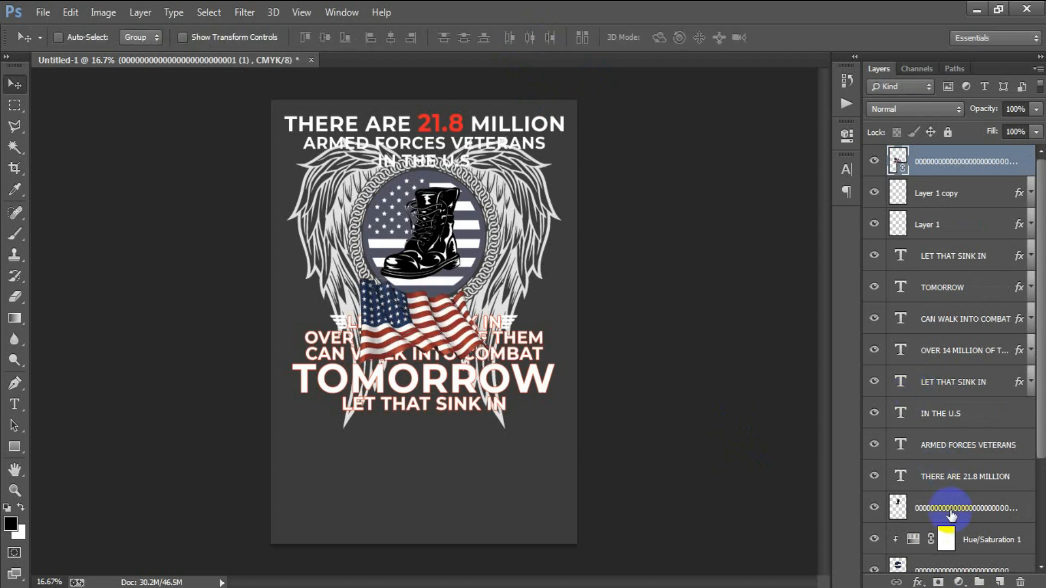
Add a Hue/Saturation adjustment with Lightness 44, clipped to the waving flag layer
left_click(958, 581)
left_click(934, 380)
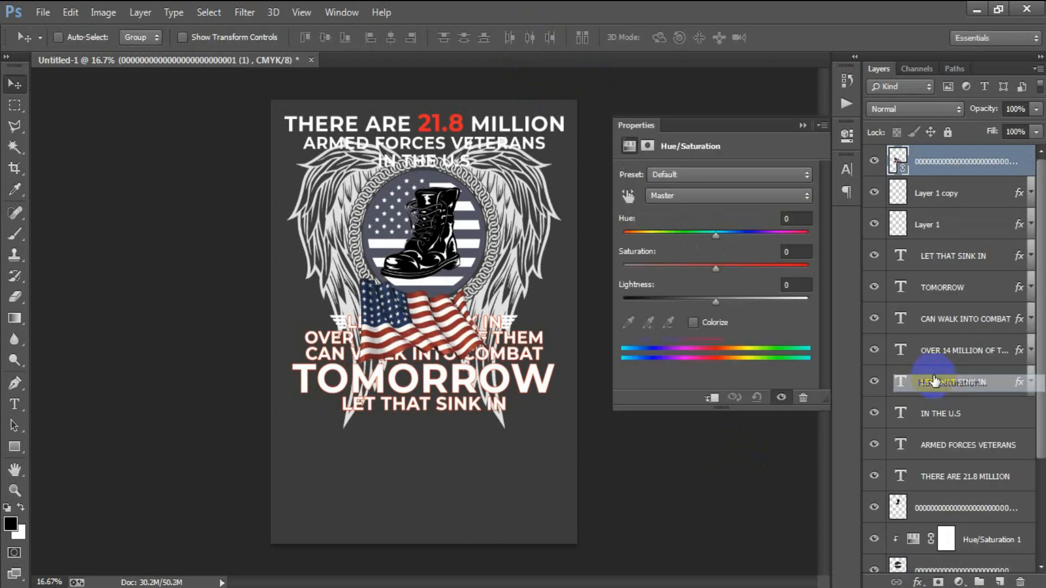
left_click(786, 284)
type("44")
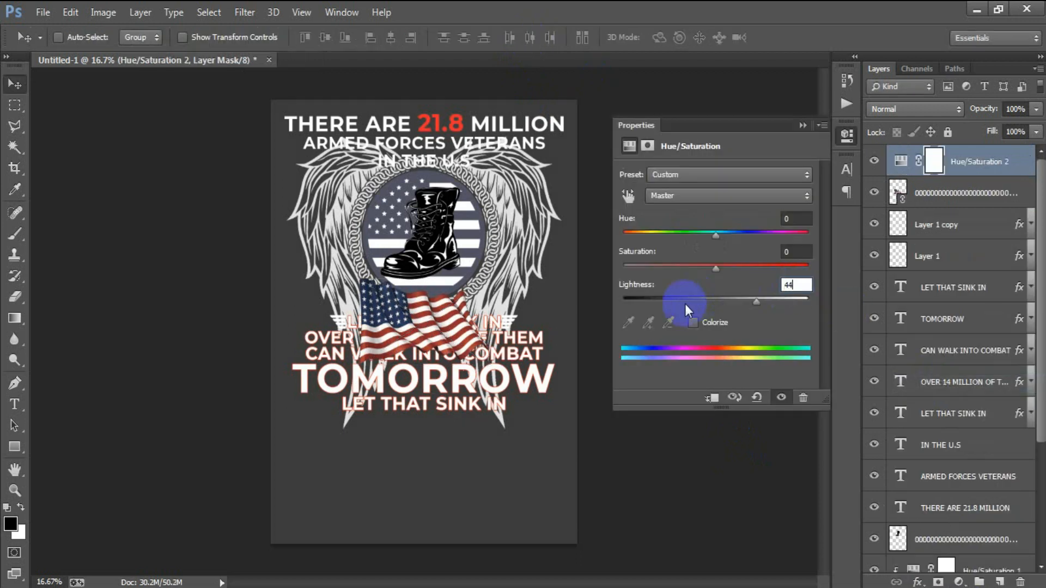
left_click(712, 398)
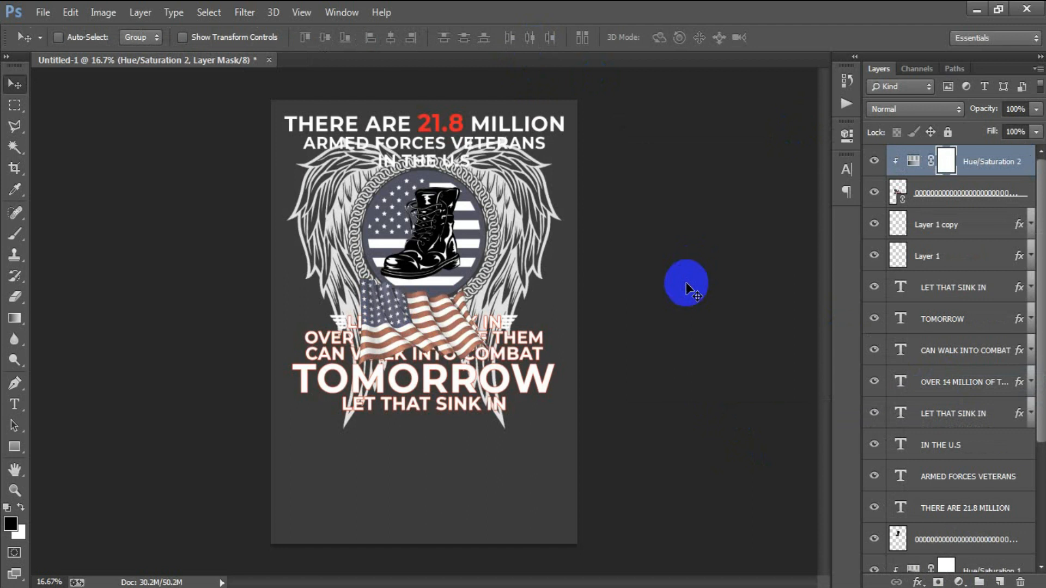
Merge the waving flag and its Hue/Saturation adjustment into a single layer
key("ctrl+t")
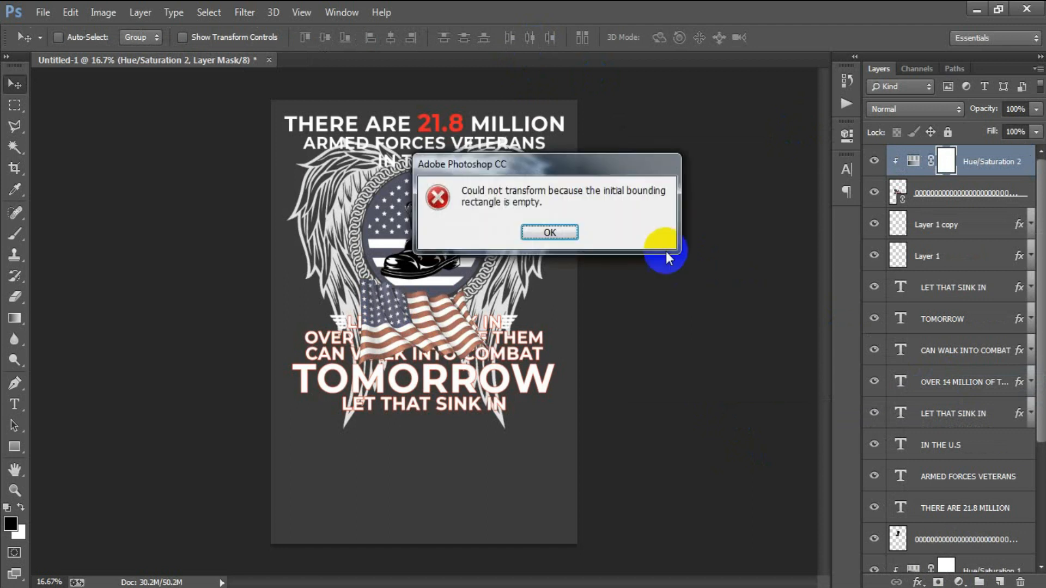
left_click(550, 233)
left_click(926, 193, "shift")
key("ctrl+e")
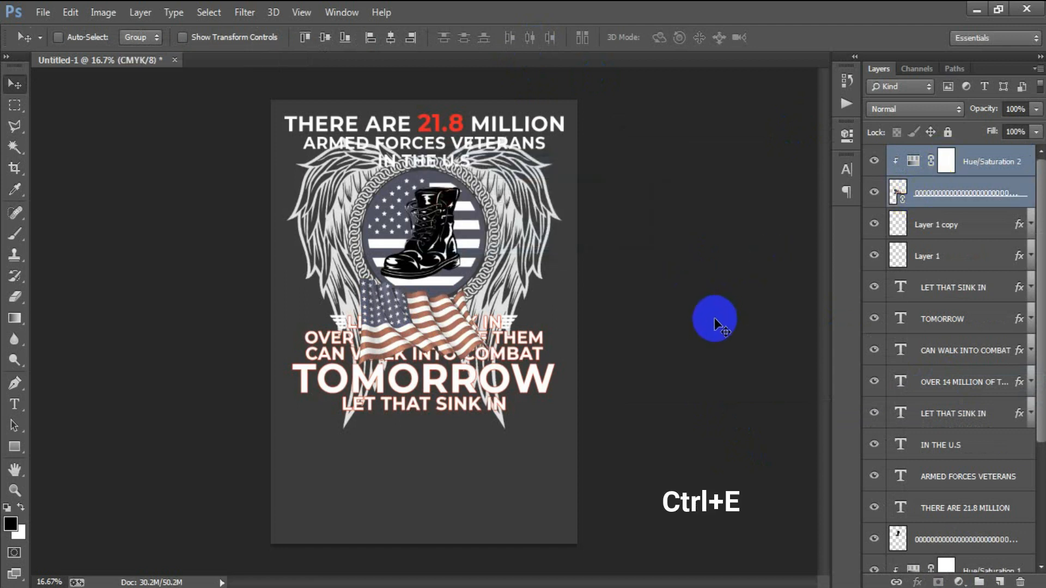
Scale the waving flag down and place it behind the right wing bars, beside the upper "LET THAT SINK IN" line
key("ctrl+t")
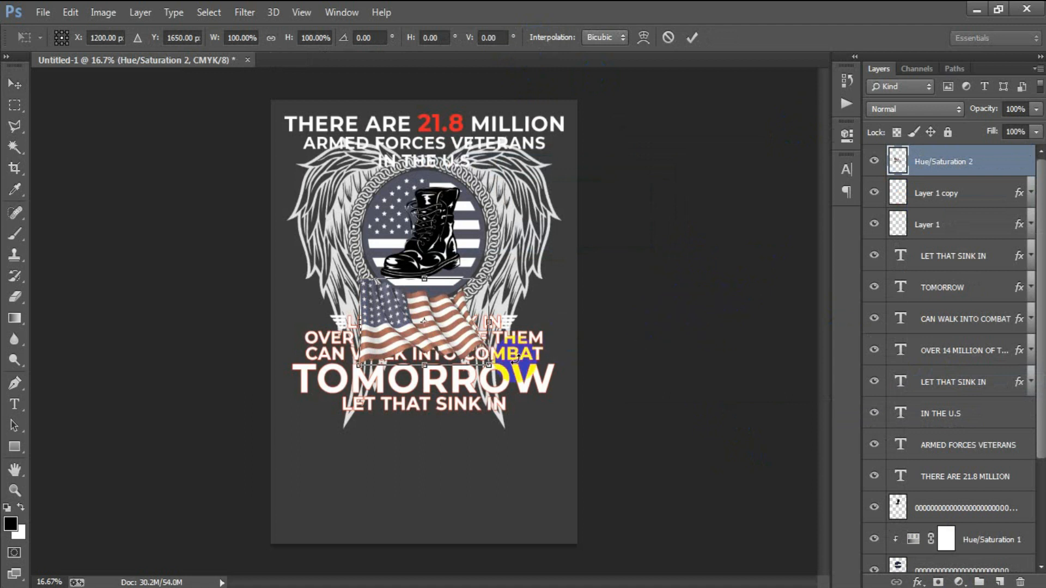
left_click_drag(495, 368, 450, 338)
left_click_drag(495, 366, 475, 373)
left_click(692, 38)
left_click_drag(926, 161, 959, 248)
left_click_drag(438, 338, 534, 320)
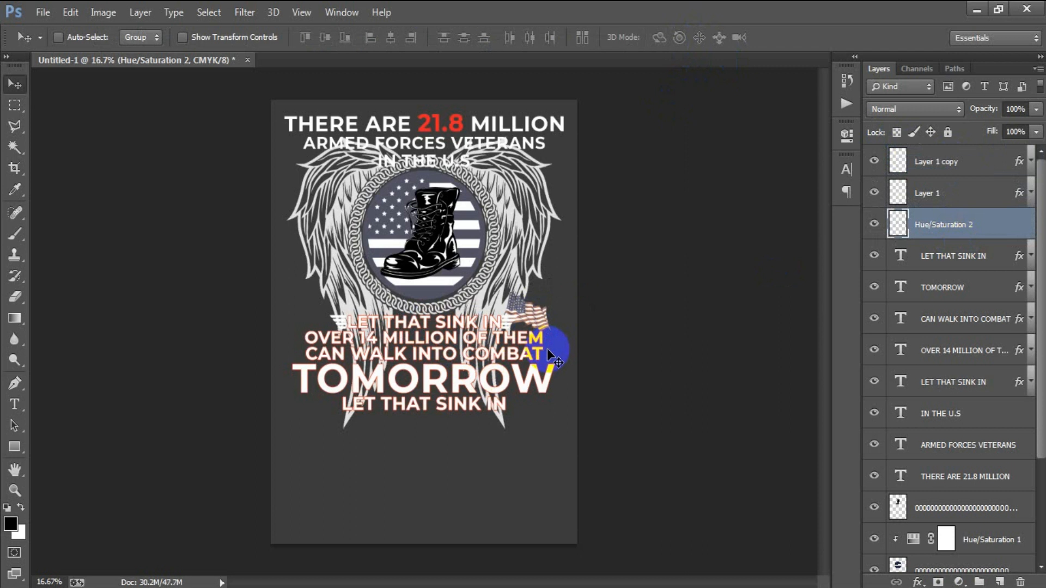
Duplicate the small flag to the left end of the upper "LET THAT SINK IN" line and flip the copy horizontally
key("ctrl+j")
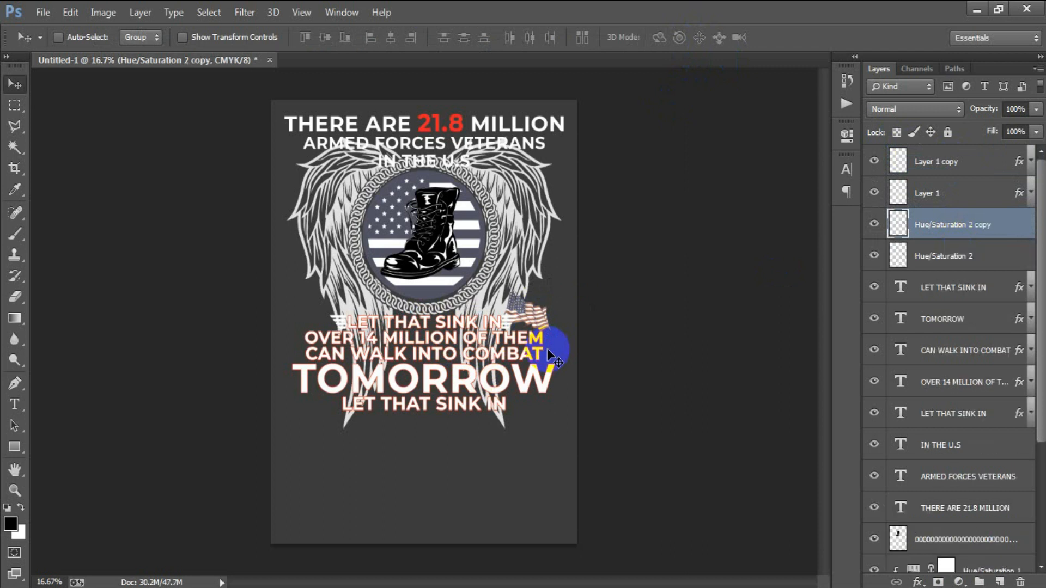
left_click_drag(548, 350, 348, 322)
key("ctrl+t")
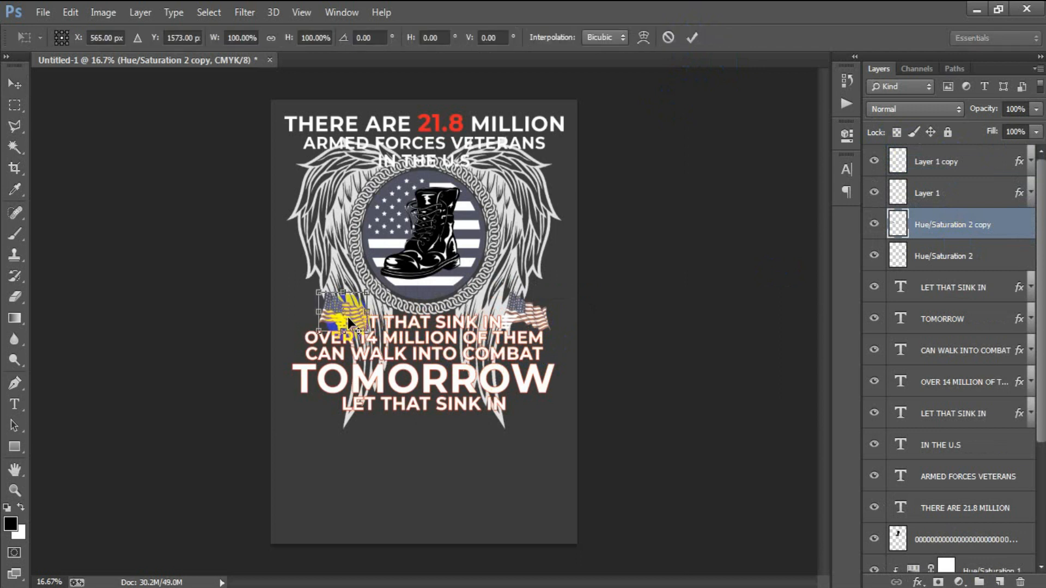
right_click(350, 318)
left_click(408, 289)
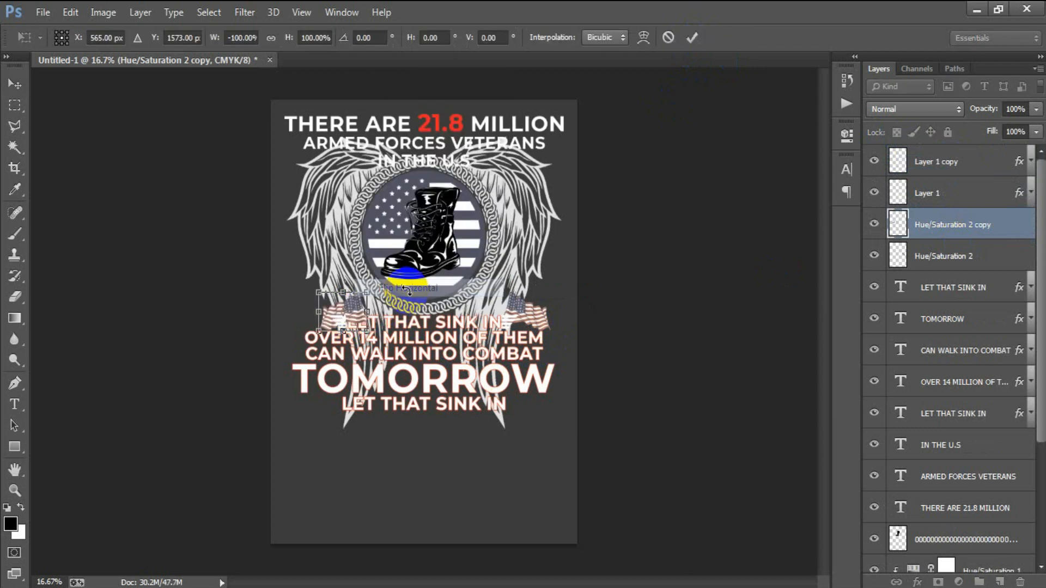
left_click(692, 37)
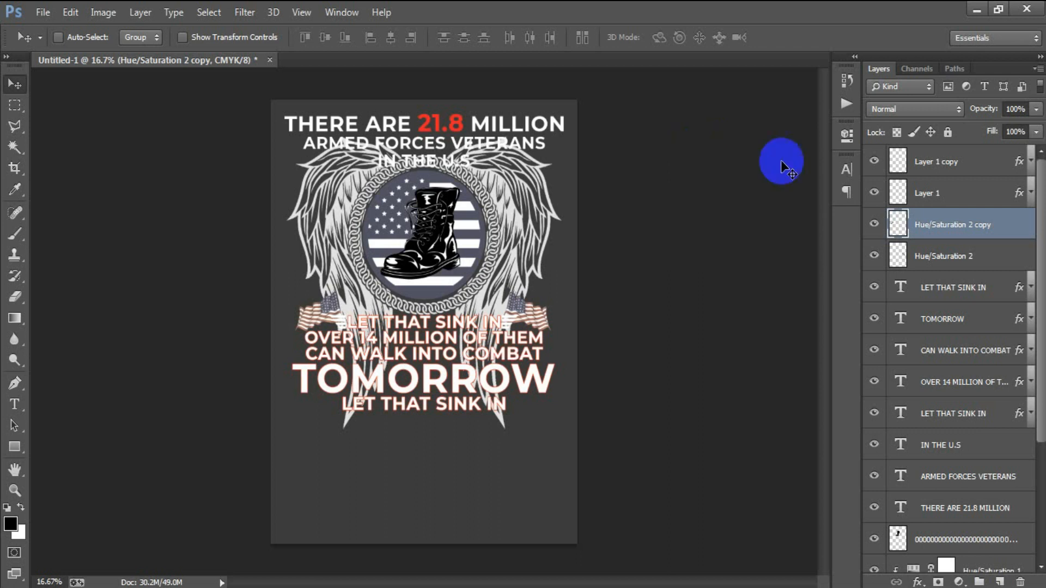
Merge all the text, wing-bar ornament and small flag layers into a single layer and check it by toggling its visibility
left_click(930, 162)
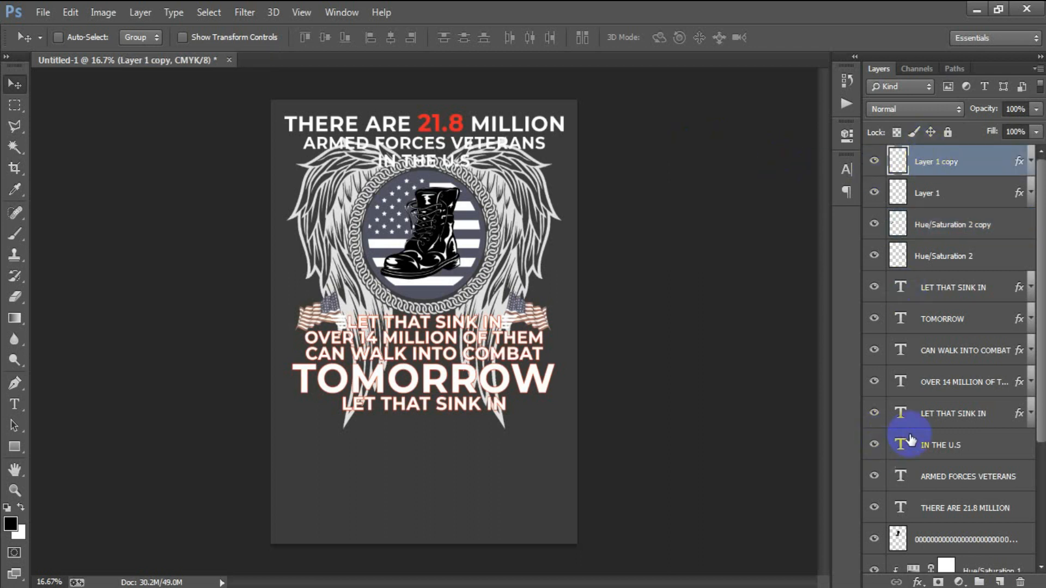
scroll(910, 439, "down", 1)
left_click(935, 478, "shift")
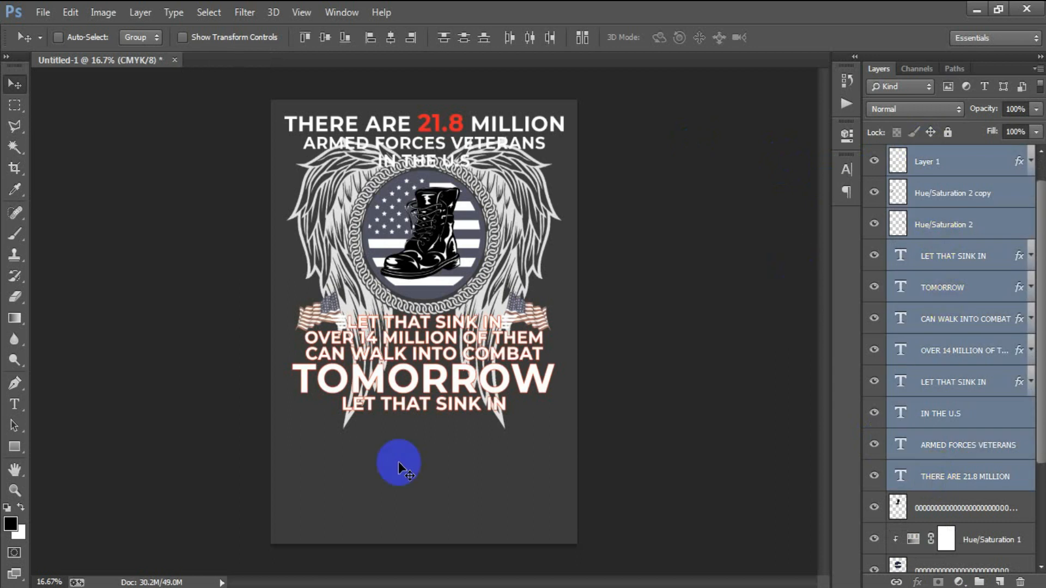
key("ctrl+e")
left_click(874, 161)
left_click(874, 162)
Merge the boot, round flag with its Hue/Saturation adjustment, chain ring and wings into one layer and check its visibility
left_click(960, 196)
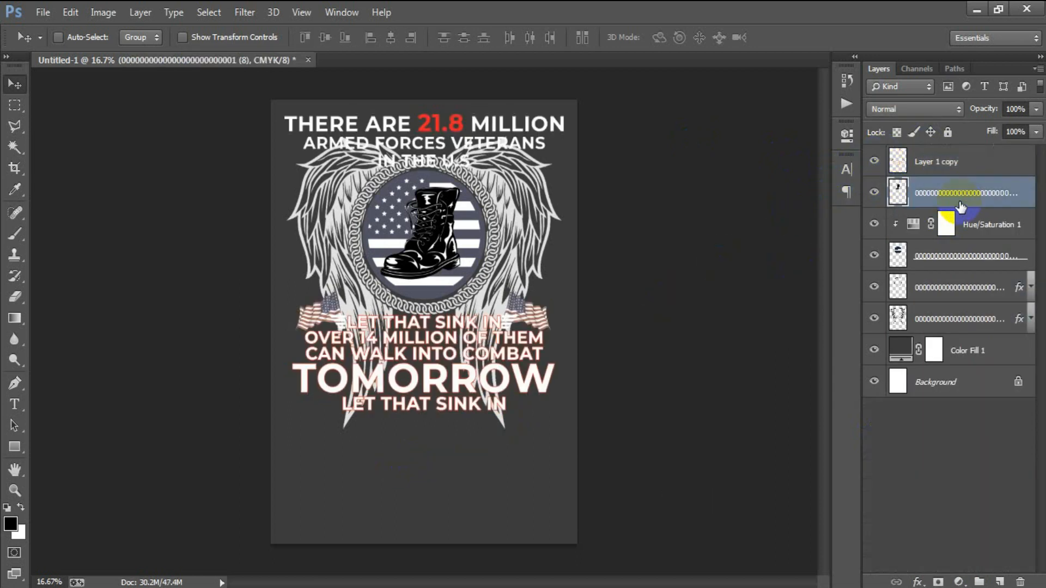
left_click(963, 321, "shift")
key("ctrl+e")
left_click(874, 193)
left_click(874, 192)
left_click(875, 193)
left_click(875, 193)
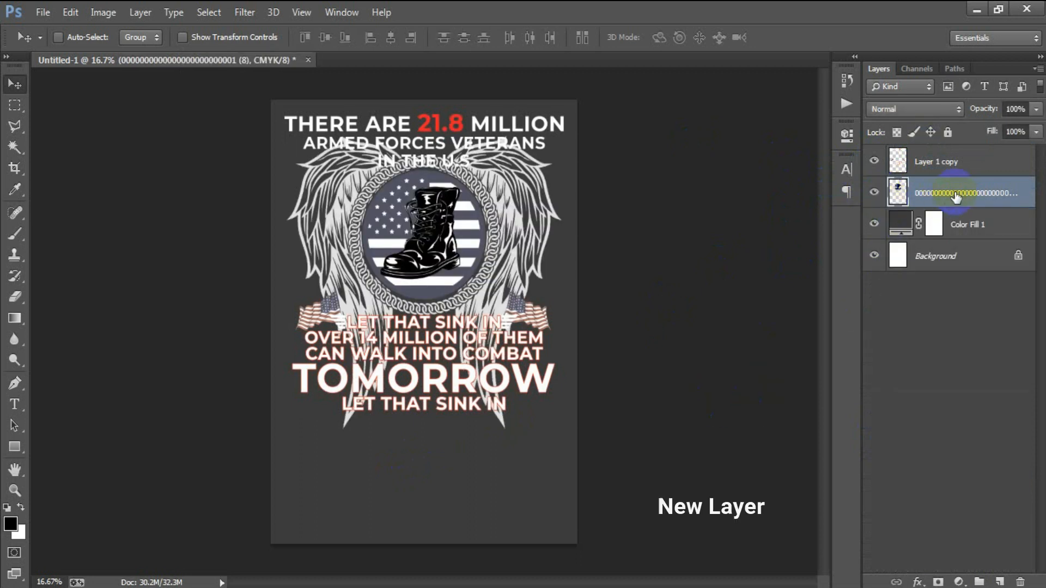
Add an empty layer between the merged text and the merged artwork, and set the Brush tool's opacity to 48%
left_click(999, 582)
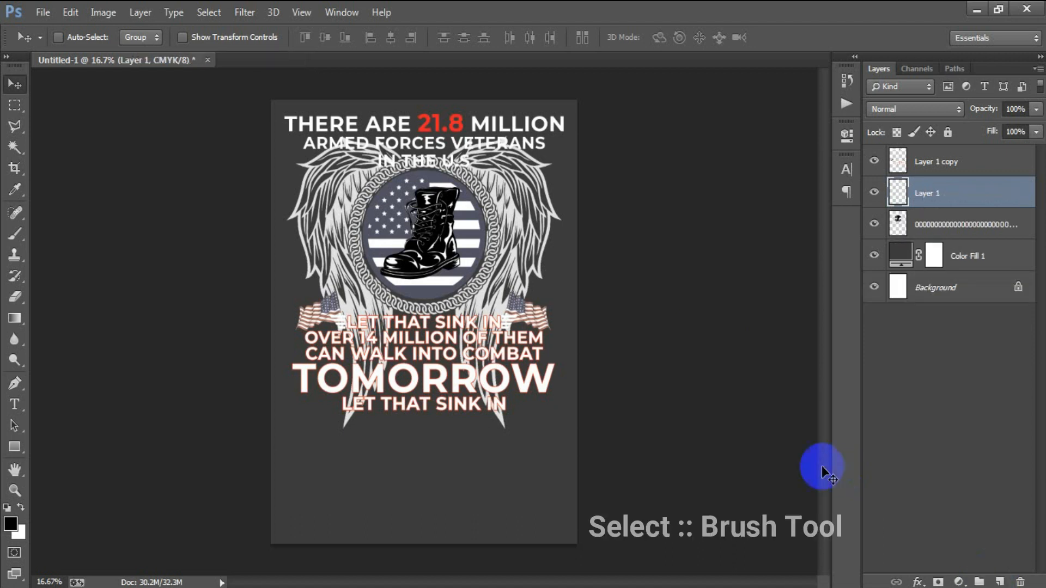
left_click(15, 234)
left_click(71, 233)
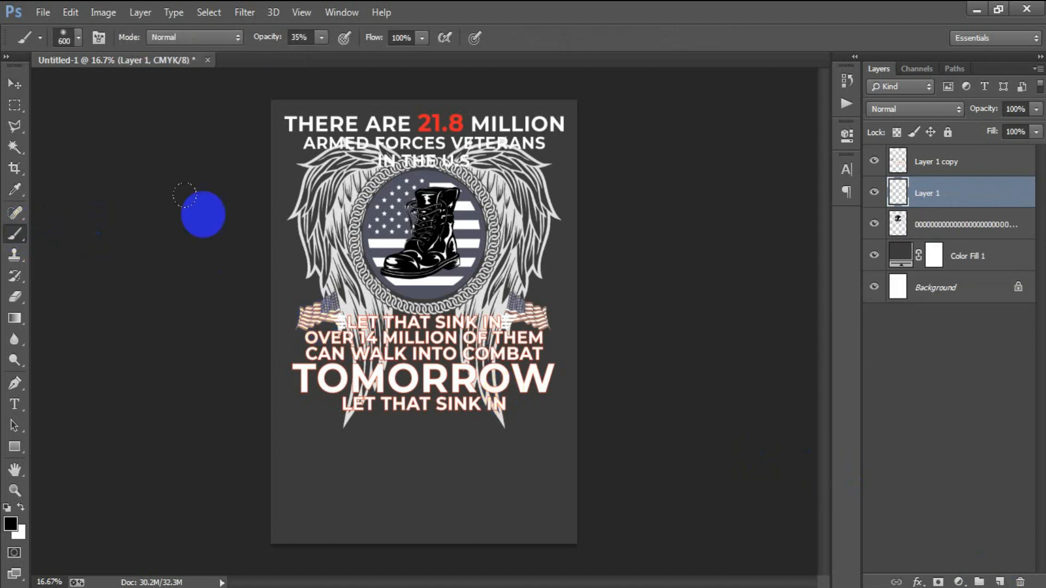
left_click(321, 37)
mouse_move(322, 54)
left_mouse_down()
mouse_move(421, 48)
mouse_move(331, 51)
left_mouse_up()
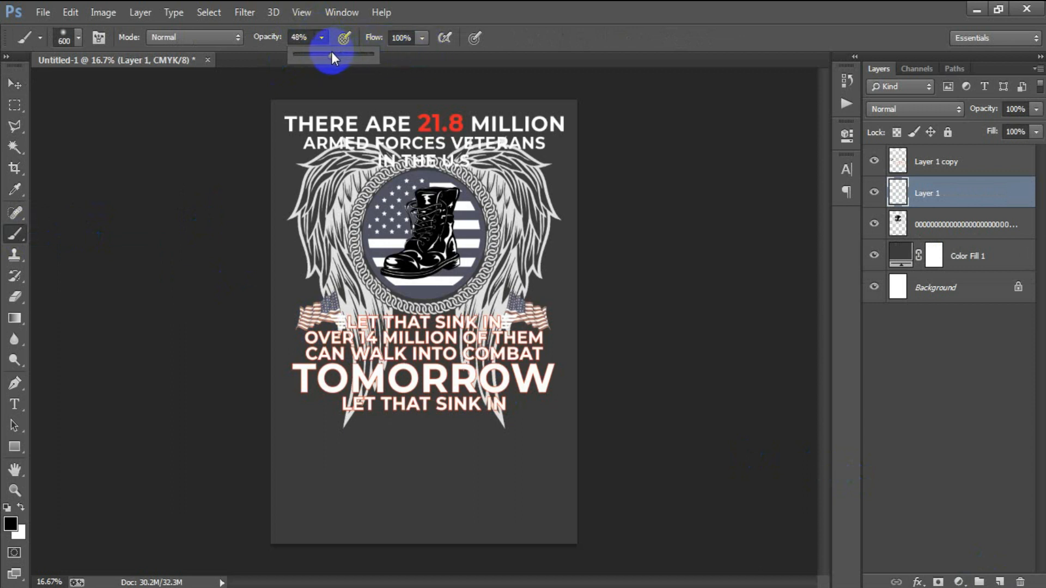
left_click(544, 34)
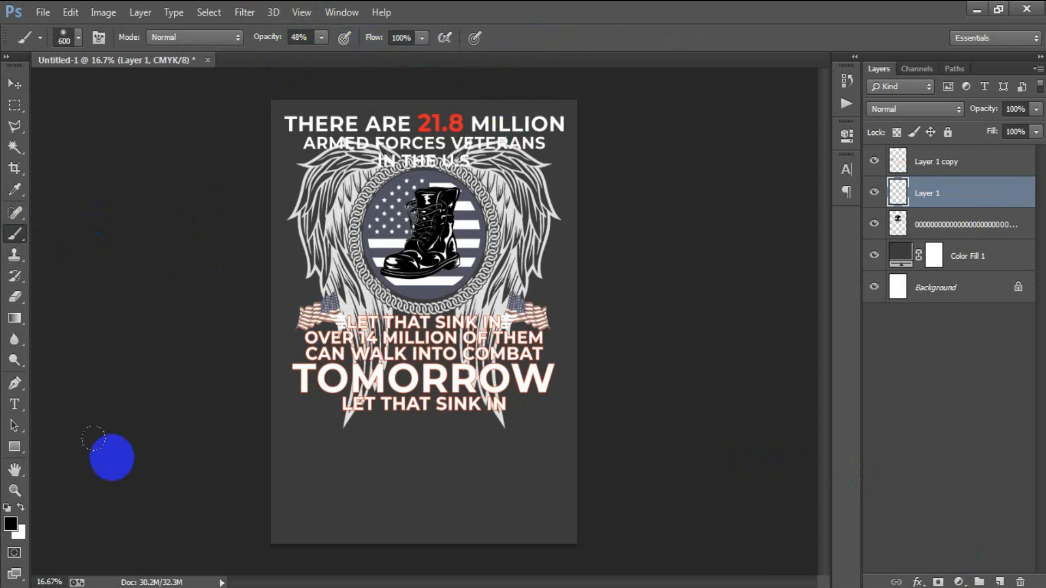
Paint soft black shading on the new layer behind the headline and slogan text, darkening the wing tops and lower feathers
mouse_move(523, 330)
left_mouse_down()
mouse_move(534, 402)
mouse_move(518, 416)
mouse_move(346, 416)
left_mouse_up()
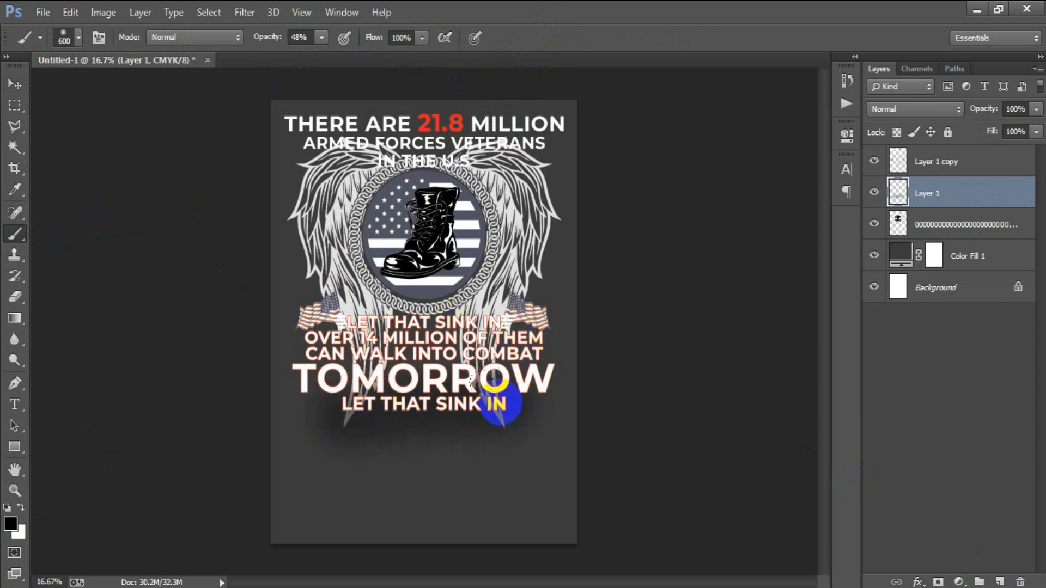
key("ctrl+z")
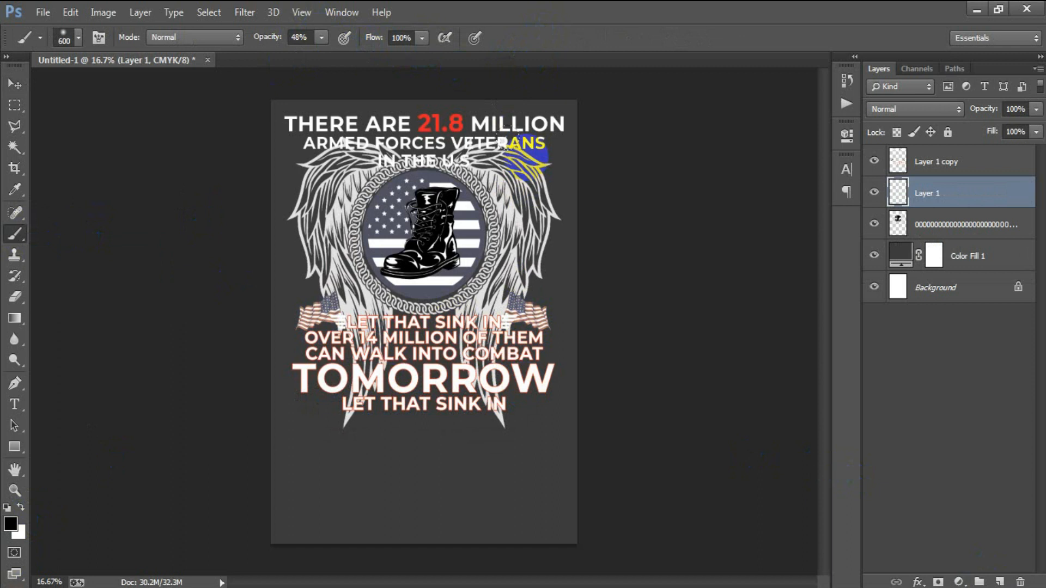
mouse_move(526, 112)
left_mouse_down()
mouse_move(273, 111)
mouse_move(472, 114)
mouse_move(302, 127)
mouse_move(513, 127)
mouse_move(289, 134)
mouse_move(282, 111)
mouse_move(536, 109)
mouse_move(253, 100)
mouse_move(543, 95)
mouse_move(560, 102)
mouse_move(276, 130)
mouse_move(582, 129)
mouse_move(571, 277)
mouse_move(280, 304)
mouse_move(350, 352)
mouse_move(524, 348)
mouse_move(515, 387)
mouse_move(276, 383)
mouse_move(354, 399)
mouse_move(462, 379)
mouse_move(337, 371)
mouse_move(296, 323)
mouse_move(315, 336)
mouse_move(429, 348)
mouse_move(527, 349)
mouse_move(358, 356)
mouse_move(320, 343)
mouse_move(520, 395)
mouse_move(314, 373)
mouse_move(362, 349)
mouse_move(285, 334)
mouse_move(549, 327)
mouse_move(548, 385)
mouse_move(322, 418)
mouse_move(544, 415)
mouse_move(385, 415)
mouse_move(449, 403)
mouse_move(383, 405)
mouse_move(354, 386)
mouse_move(447, 351)
mouse_move(537, 373)
mouse_move(315, 373)
mouse_move(336, 329)
mouse_move(553, 345)
mouse_move(320, 394)
mouse_move(539, 402)
mouse_move(579, 217)
mouse_move(455, 117)
mouse_move(403, 139)
mouse_move(457, 110)
mouse_move(581, 136)
mouse_move(574, 149)
mouse_move(236, 149)
mouse_move(270, 149)
mouse_move(207, 133)
mouse_move(254, 109)
mouse_move(236, 89)
left_mouse_up()
left_click(15, 84)
left_click(279, 192)
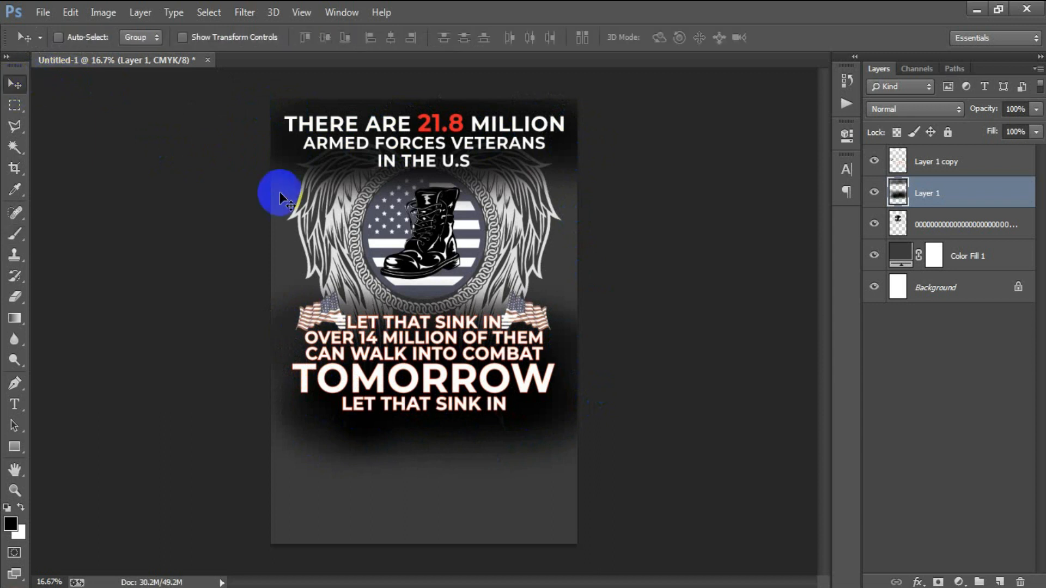
Change the Color Fill 1 background color to black (000000)
double_click(897, 268)
left_click_drag(478, 497, 479, 450)
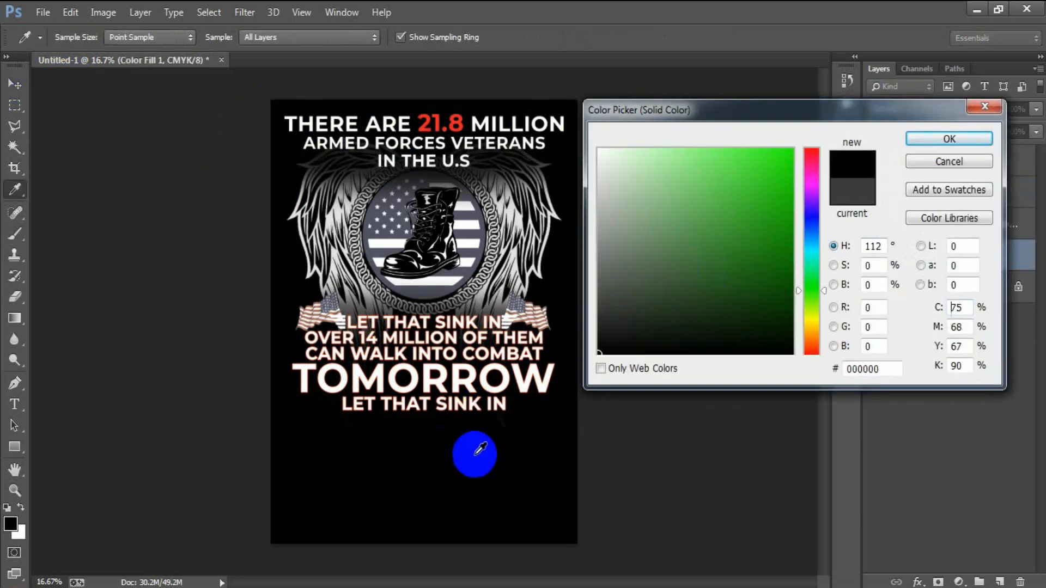
left_click(952, 140)
Move the text, shading and artwork layers down together so the design sits closer to the middle of the canvas
left_click(923, 175)
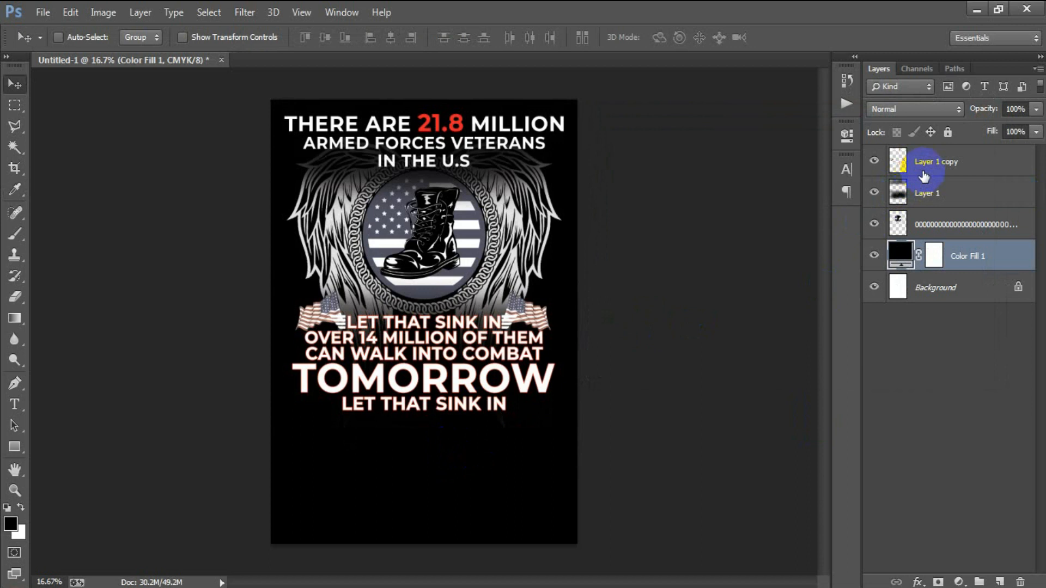
left_click(960, 231, "shift")
key("shift+Down")
key("shift+Down")
key("shift+Down")
key("shift+Down")
key("shift+Down")
key("shift+Down")
key("shift+Down")
key("shift+Down")
key("shift+Down")
key("shift+Down")
key("shift+Down")
key("shift+Down")
key("shift+Down")
key("shift+Down")
key("shift+Down")
key("shift+Down")
key("shift+Down")
key("shift+Down")
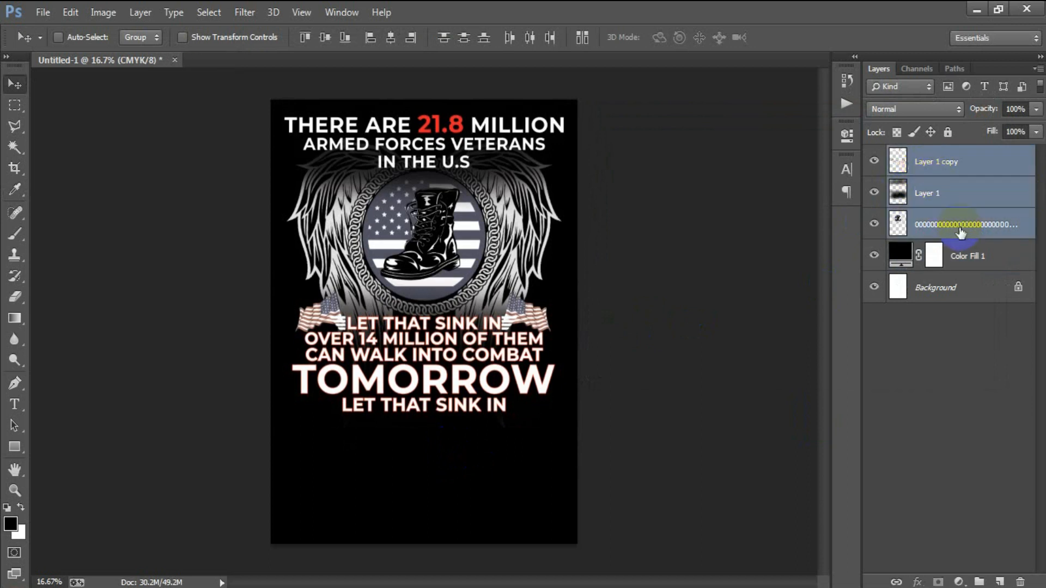
key("shift+Down")
key("shift+Down")
key("shift+Down")
key("shift+Down")
key("shift+Down")
key("shift+Down")
key("shift+Down")
key("shift+Down")
key("shift+Down")
key("shift+Down")
key("shift+Down")
key("shift+Down")
key("shift+Down")
key("shift+Down")
key("shift+Down")
key("shift+Down")
key("shift+Down")
key("shift+Down")
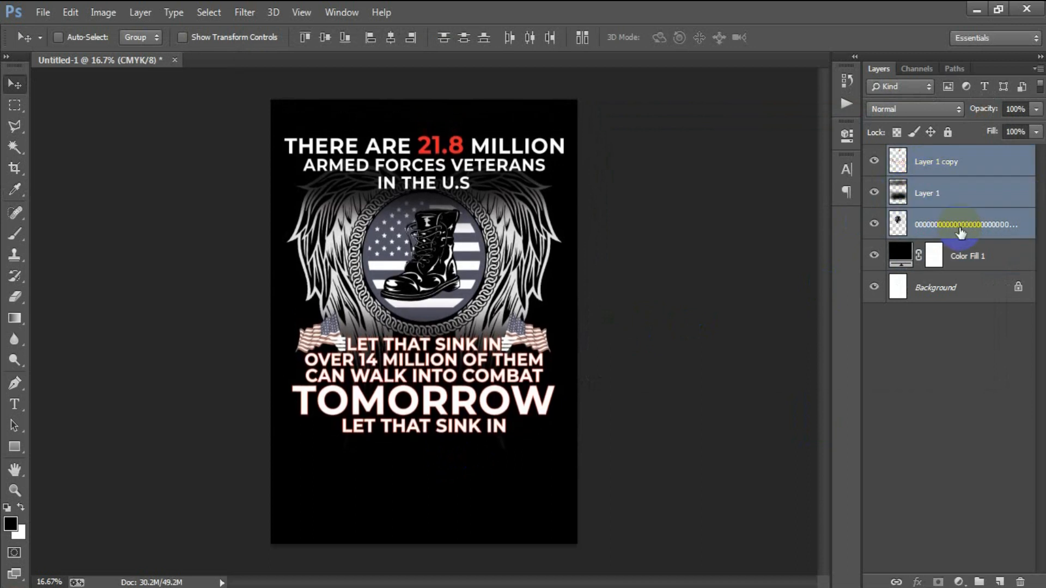
key("shift+Down")
key("shift+Up")
key("shift+Up")
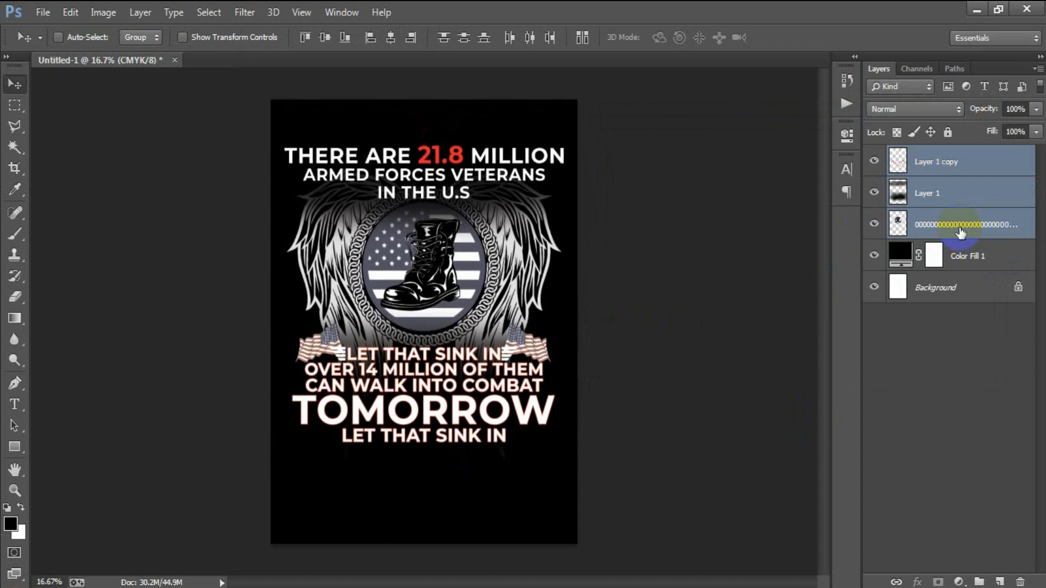
left_click(924, 195)
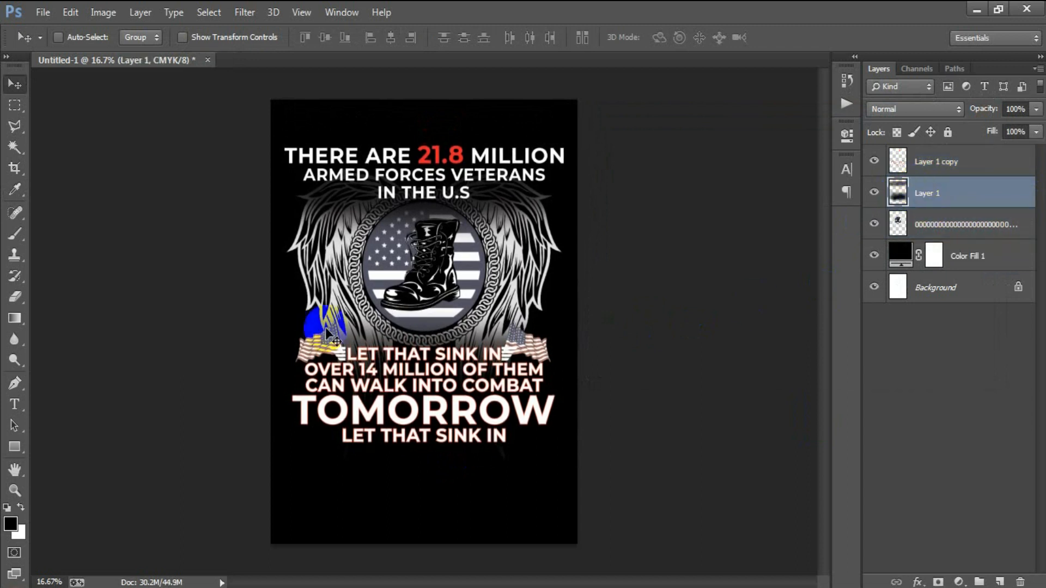
left_click(14, 234)
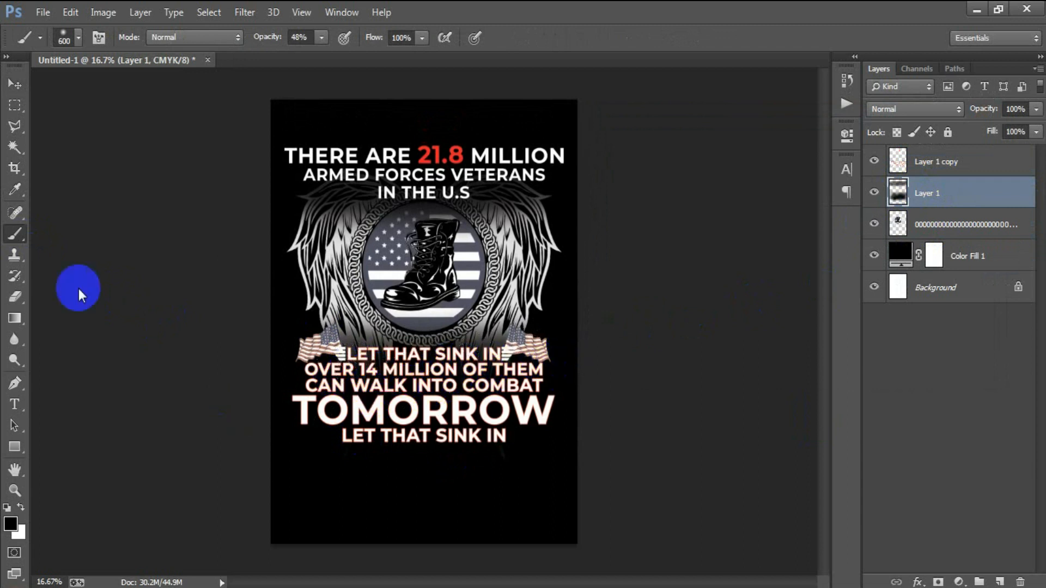
left_click(15, 85)
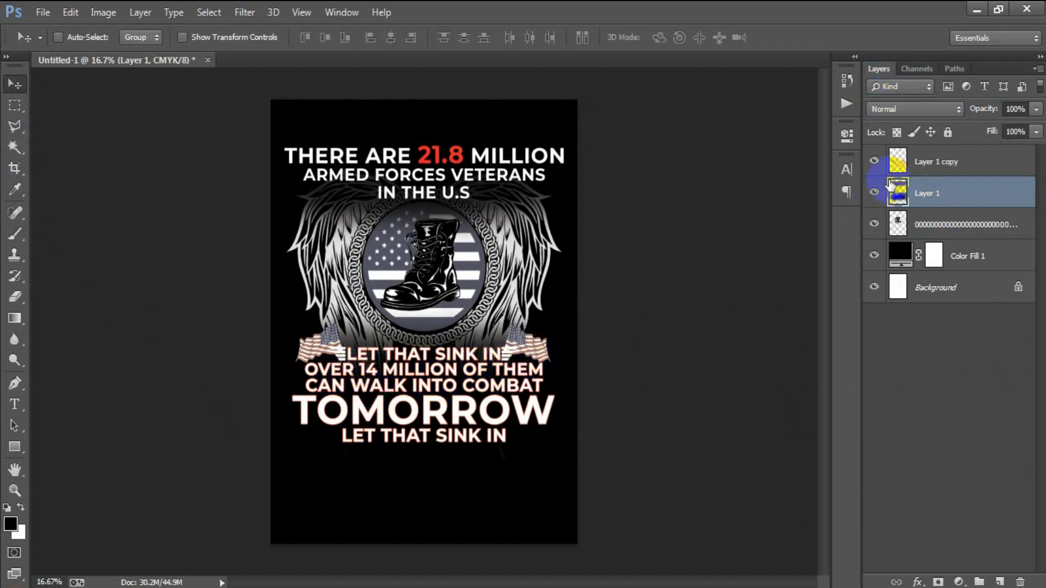
Group the text, shading and artwork layers, and hide the Color Fill 1 and Background layers
left_click(928, 163)
left_click(939, 224, "shift")
key("ctrl+g")
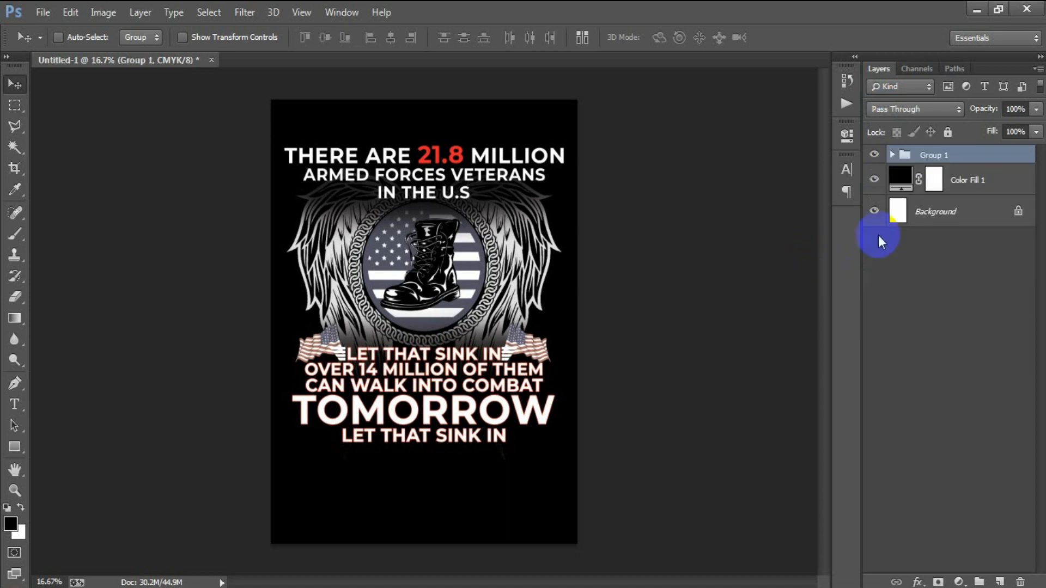
left_click_drag(875, 211, 874, 179)
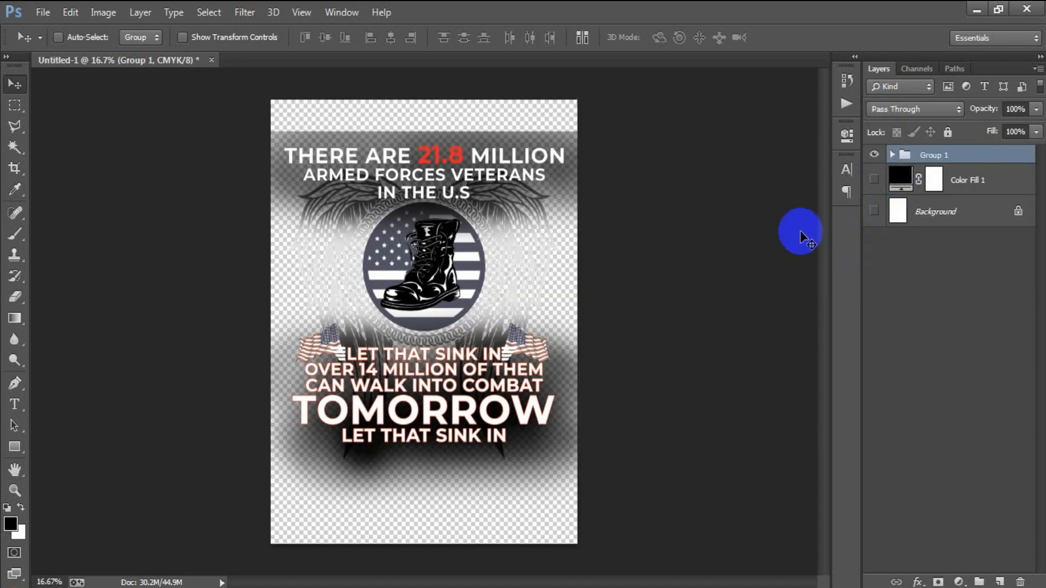
Export the design with Save for Web as a transparent PNG-24 file named 90
key("shift+ctrl+alt+s")
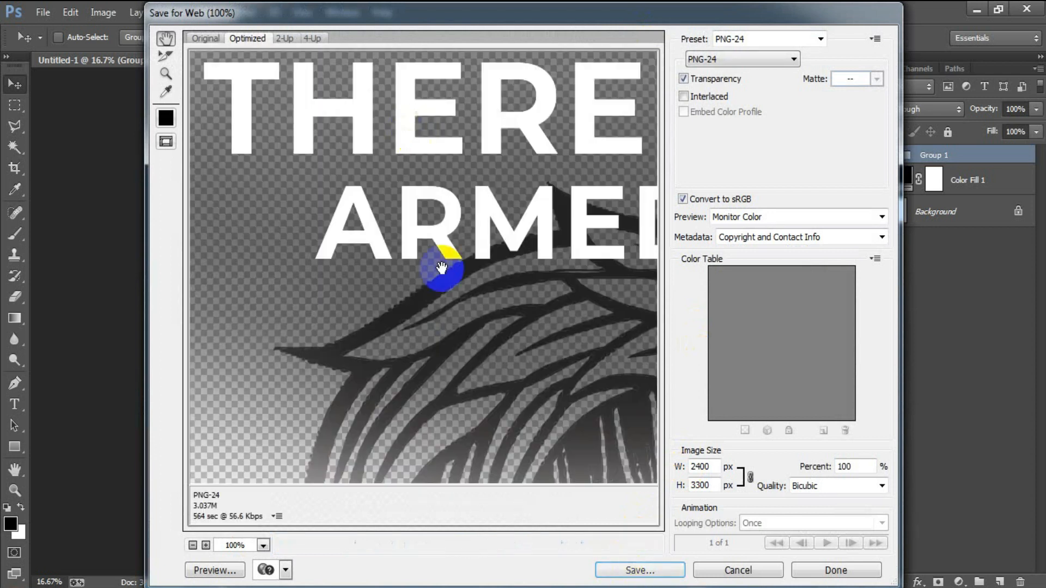
left_click_drag(442, 267, 390, 273)
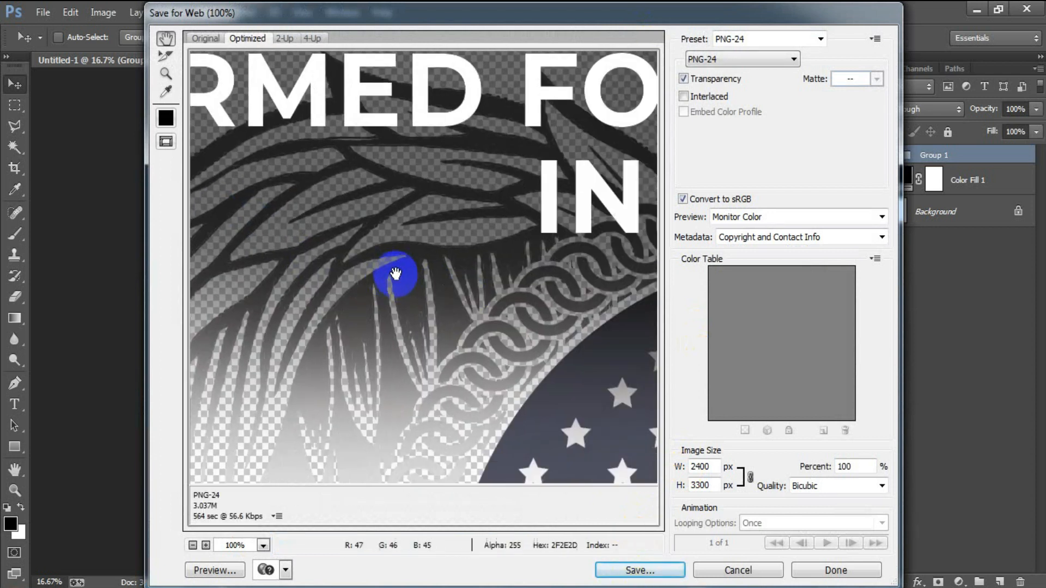
left_click(708, 60)
left_click(702, 105)
left_click(637, 570)
type("90")
left_click(561, 329)
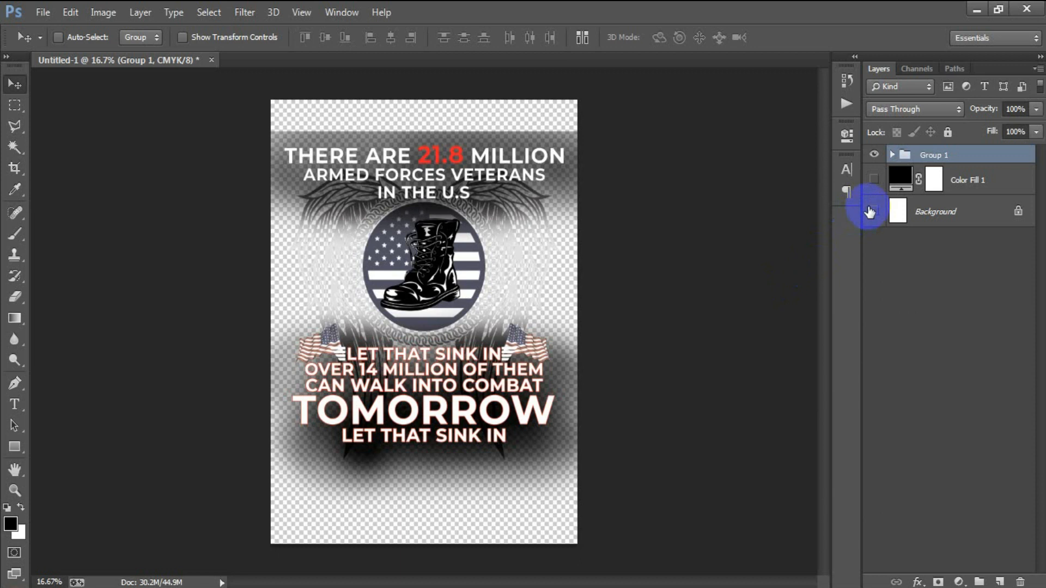
Show the Background and Color Fill 1 layers again
left_click(874, 211)
left_click(873, 180)
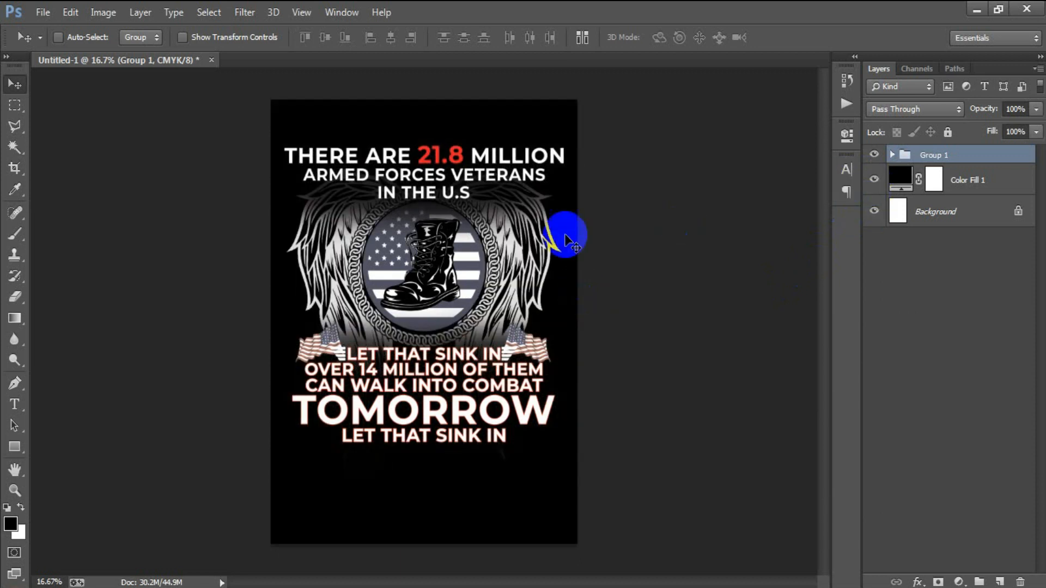